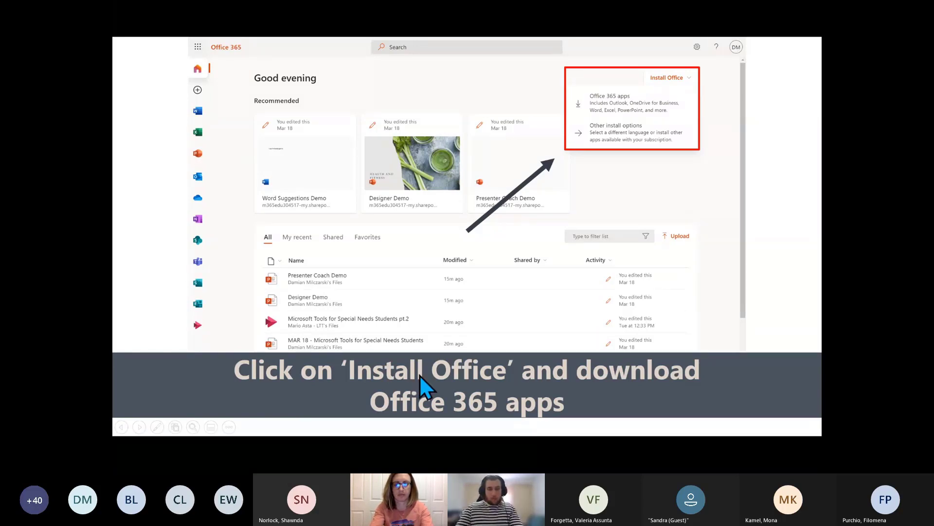
Launch Edge, go to portal.office.com, pick the first listed account, then close that window
key(super)
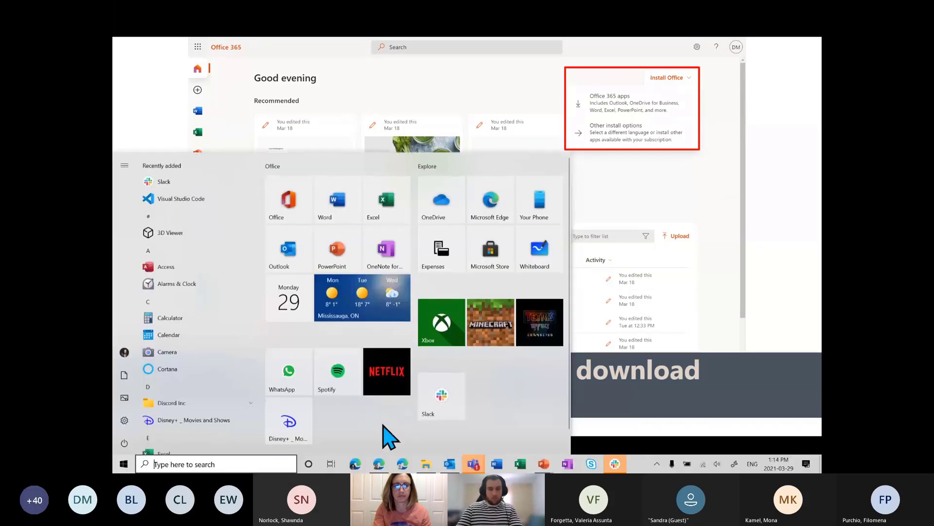
click(407, 467)
click(706, 103)
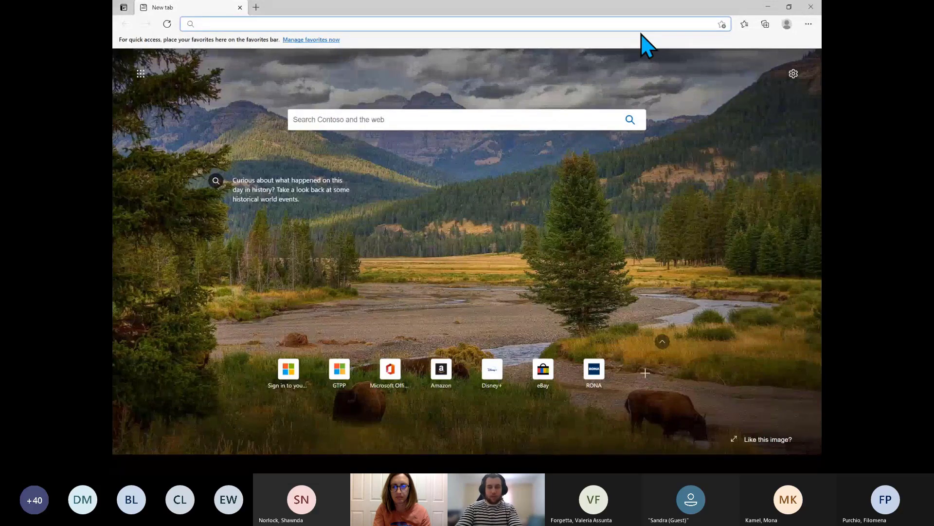
text(port)
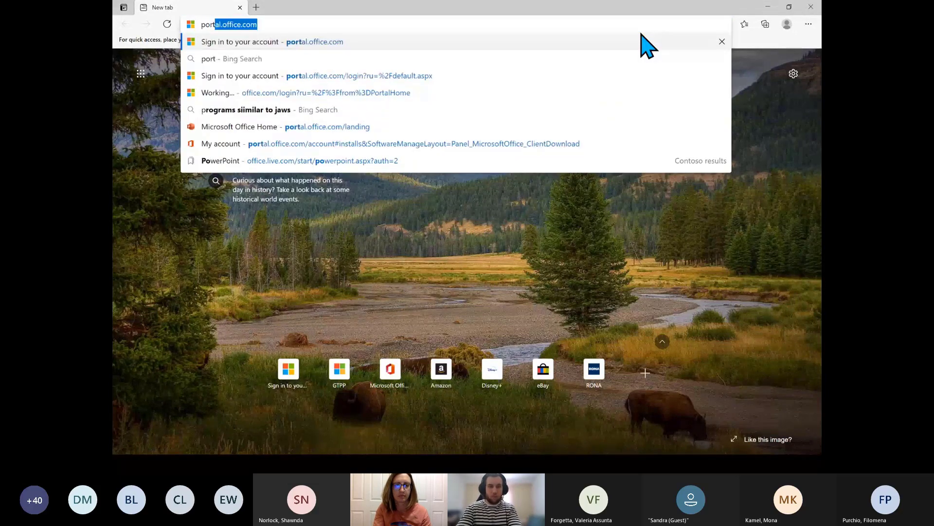
text(al)
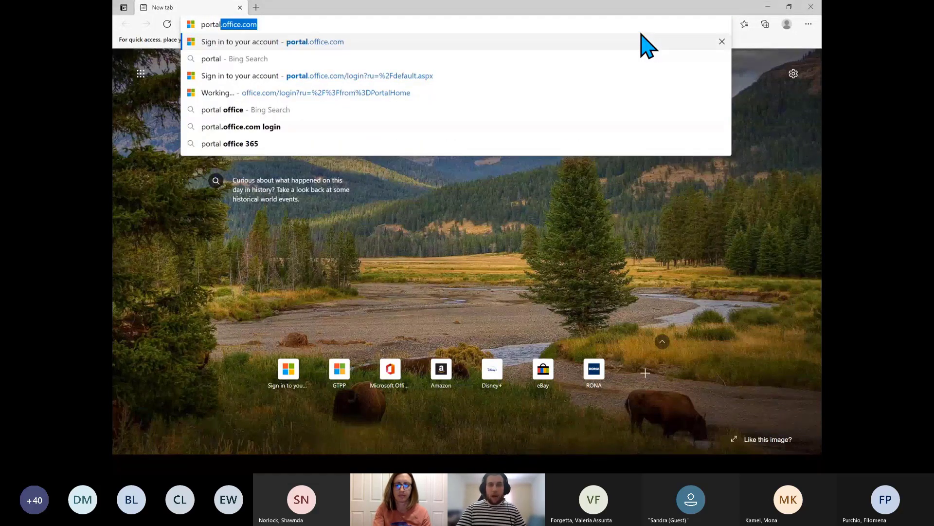
key(Return)
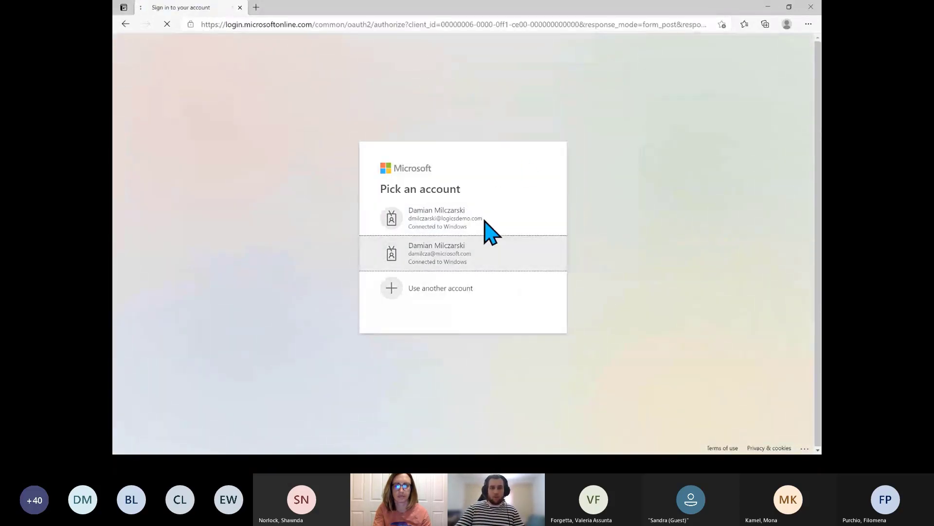
click(483, 221)
click(811, 7)
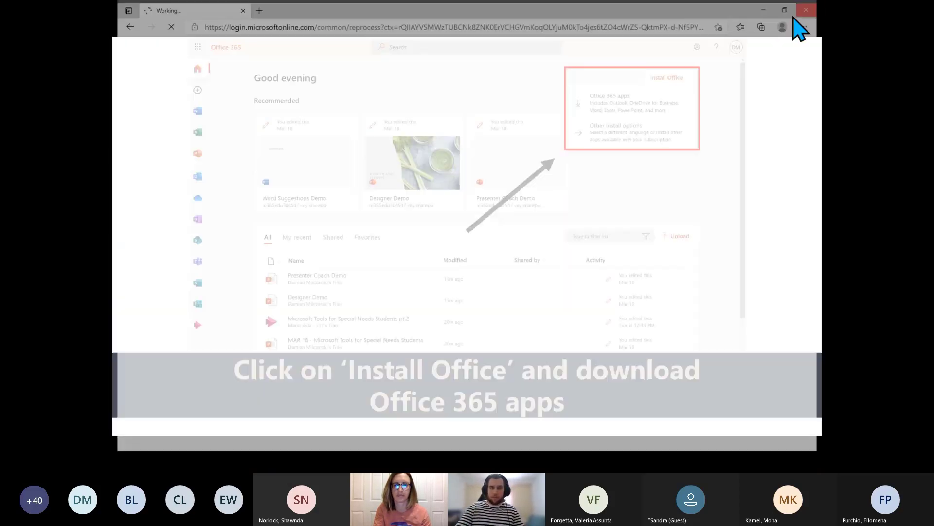
Relaunch Edge maximized, go to portal.office.com and pick the logicsdemo work account
key(super)
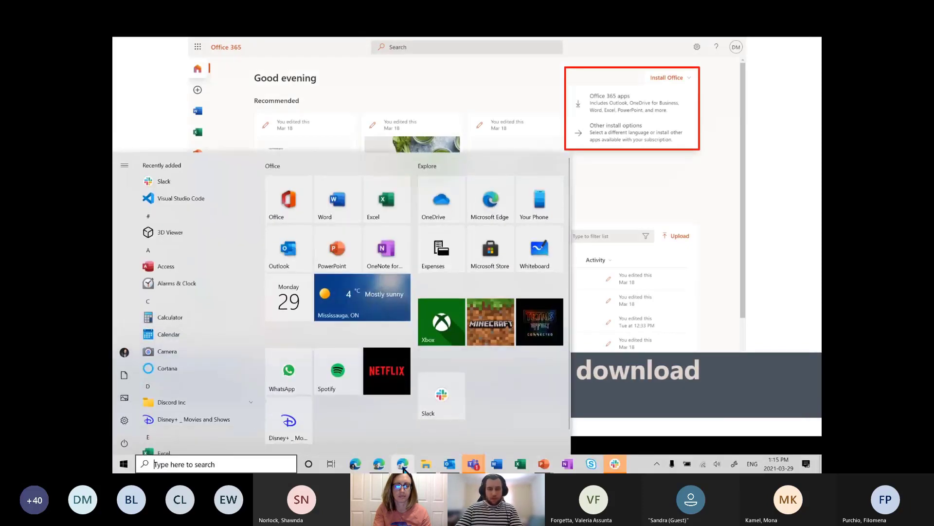
click(405, 464)
click(710, 101)
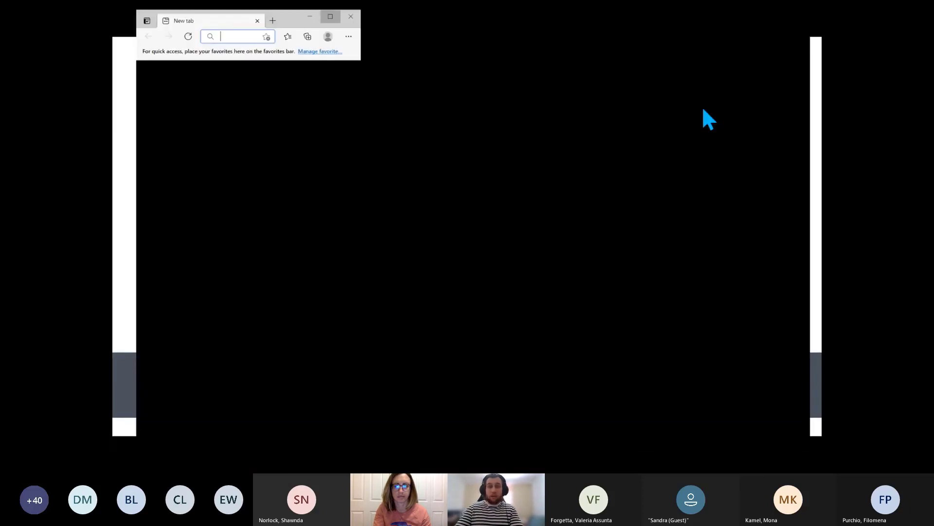
text(portal.office.com)
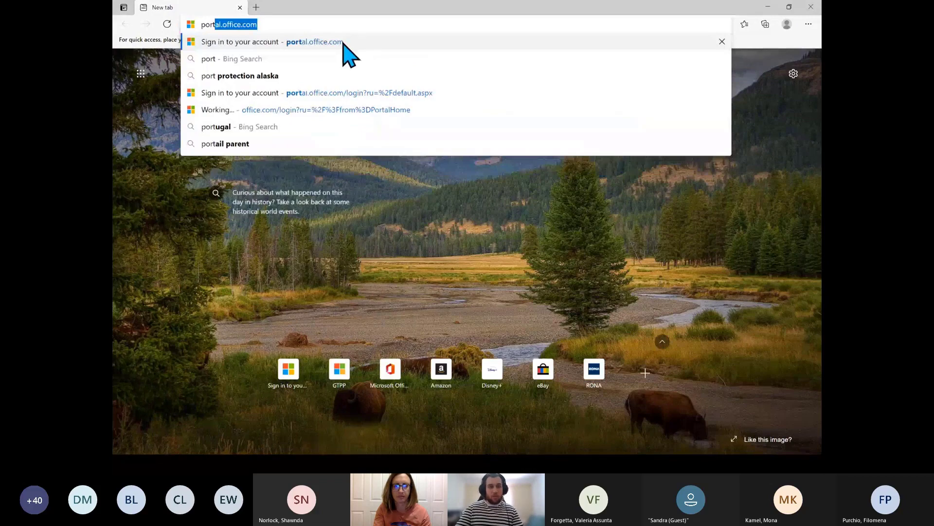
click(344, 43)
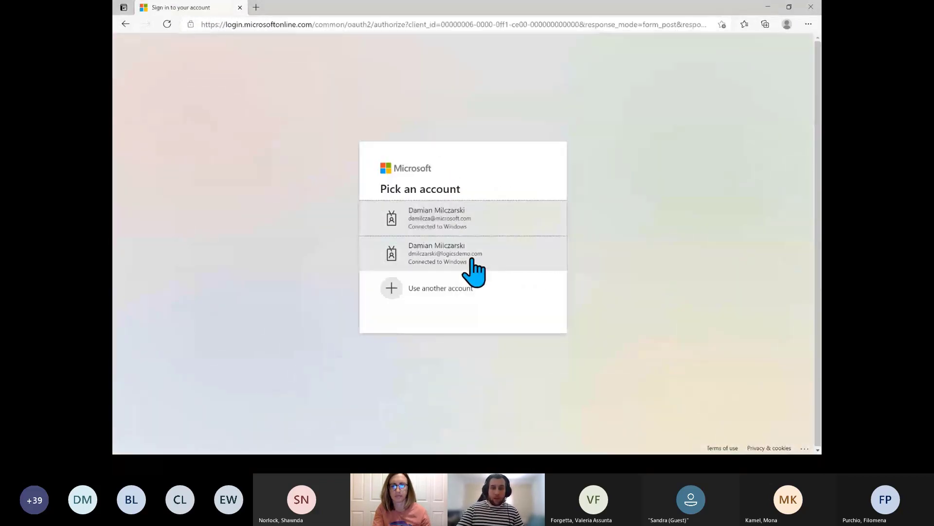
click(471, 267)
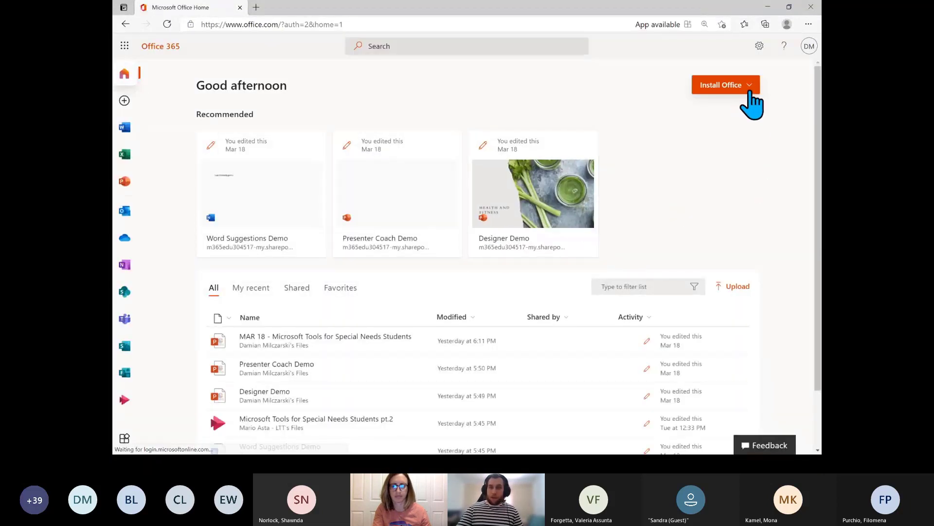
Show the Install Office dropdown options, then minimize the browser to reveal the slideshow
click(749, 90)
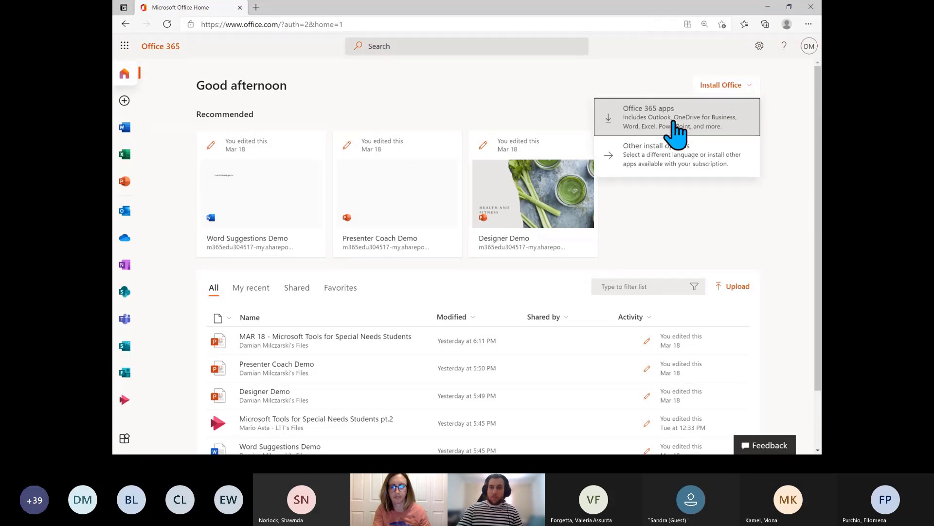
click(768, 7)
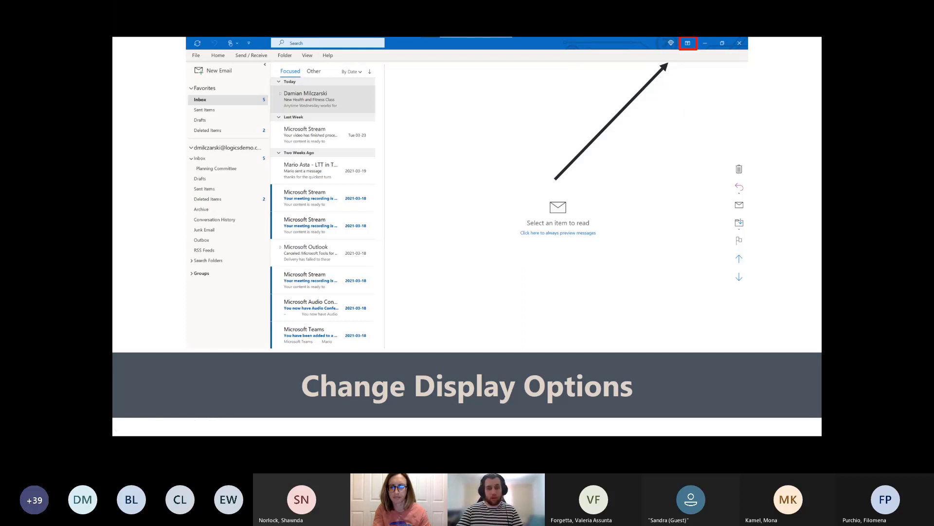
Open Outlook and read the New Health and Fitness Class and Microsoft Stream messages
key(super)
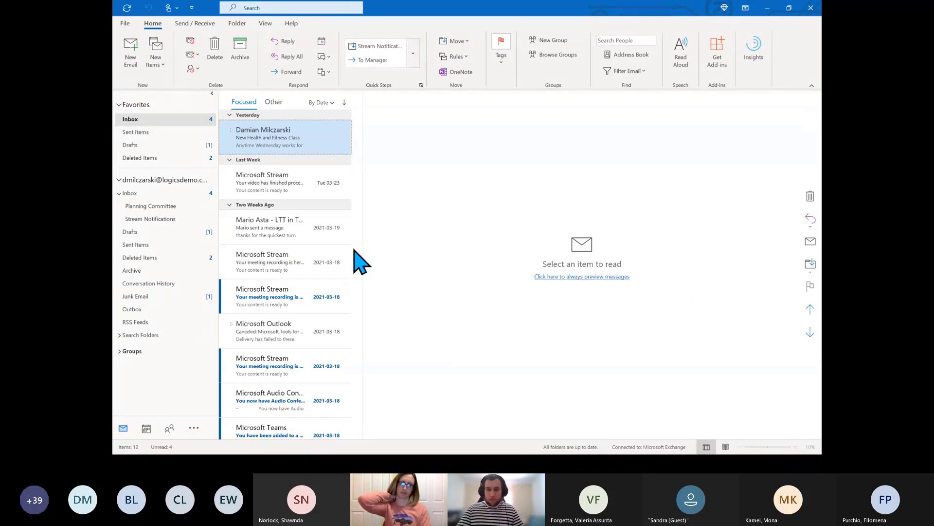
click(292, 146)
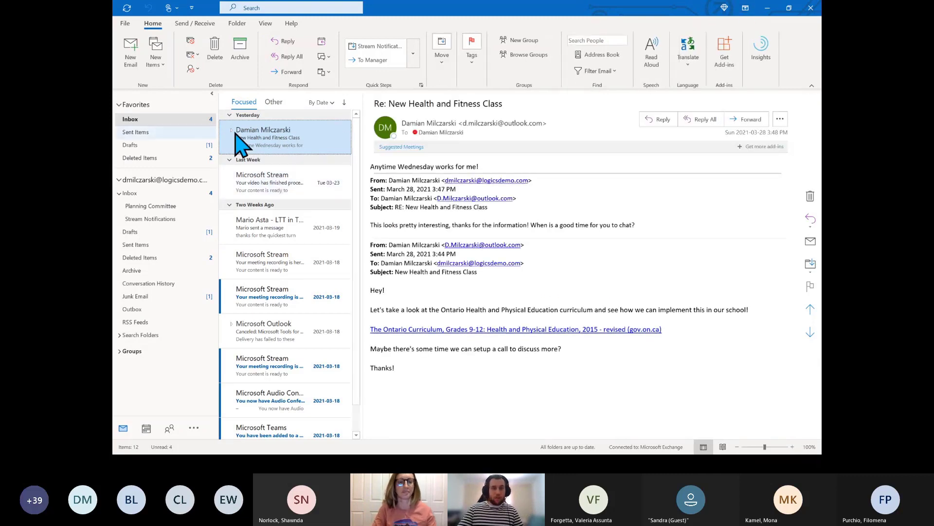
click(292, 190)
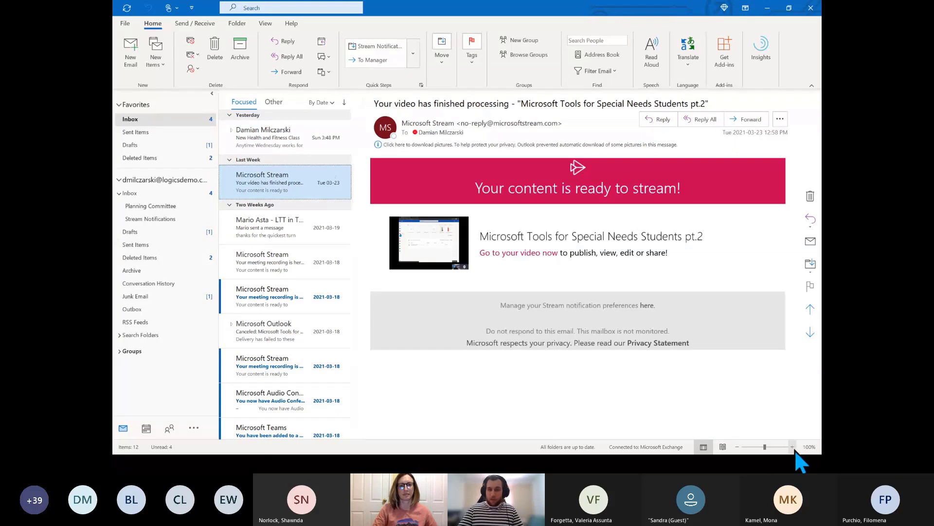
Zoom the Microsoft Stream message text to 130%
click(793, 448)
click(793, 447)
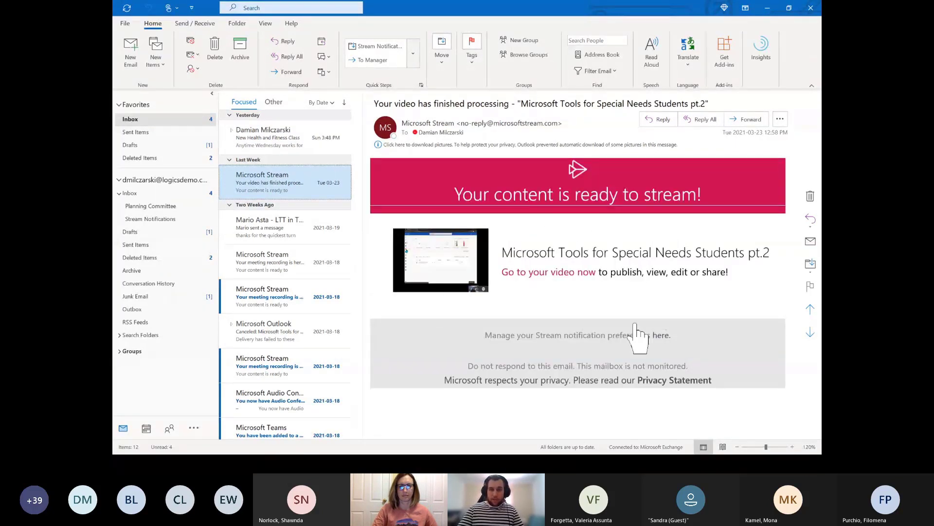
click(792, 447)
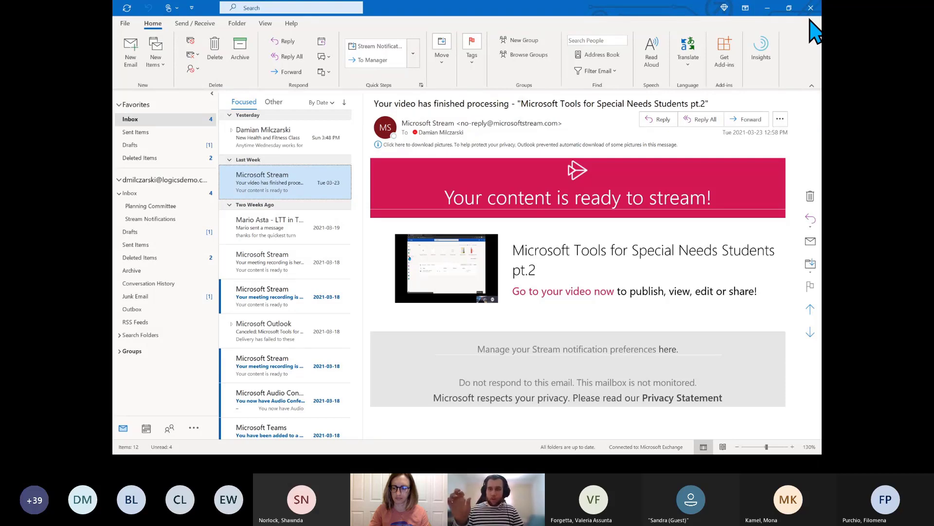
click(747, 11)
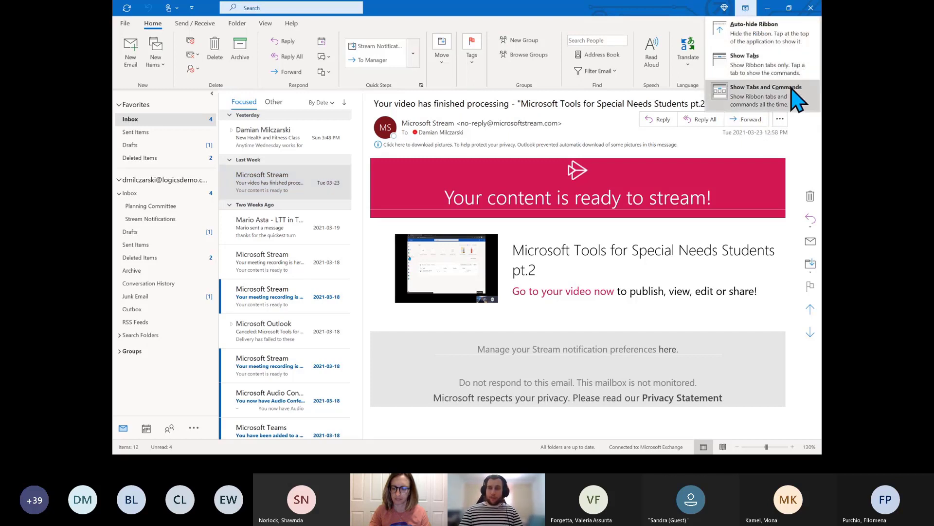
click(786, 39)
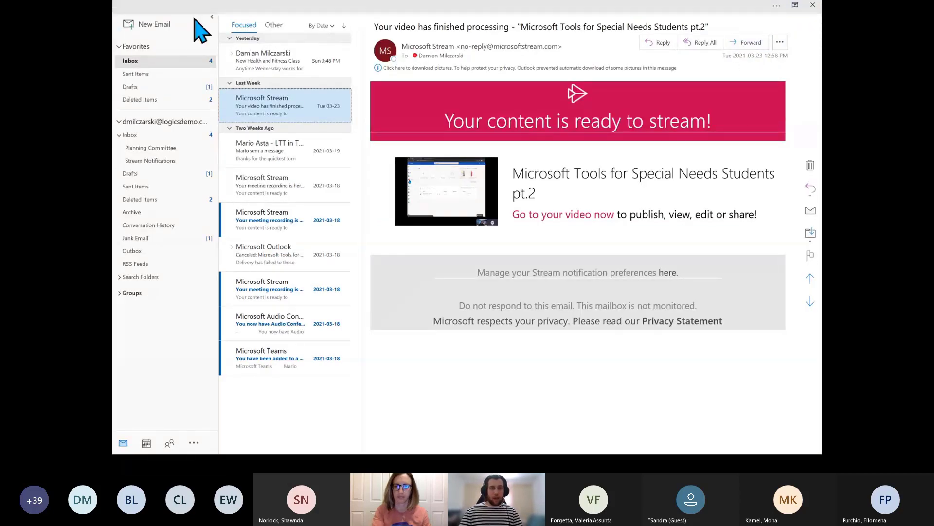
click(796, 5)
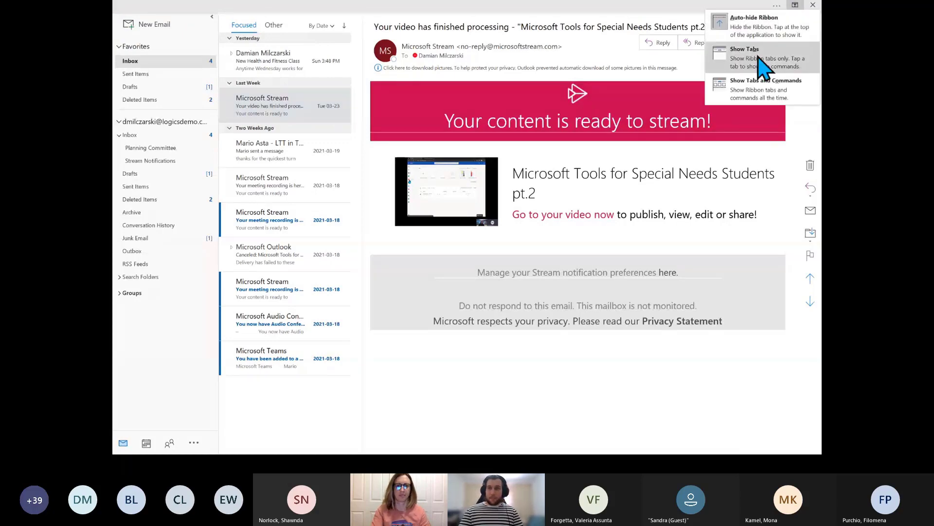
click(764, 64)
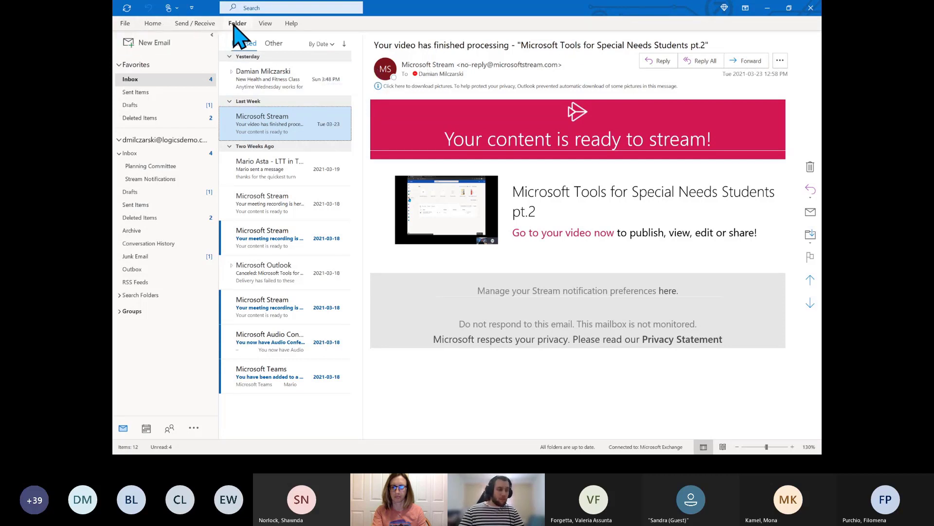
click(745, 7)
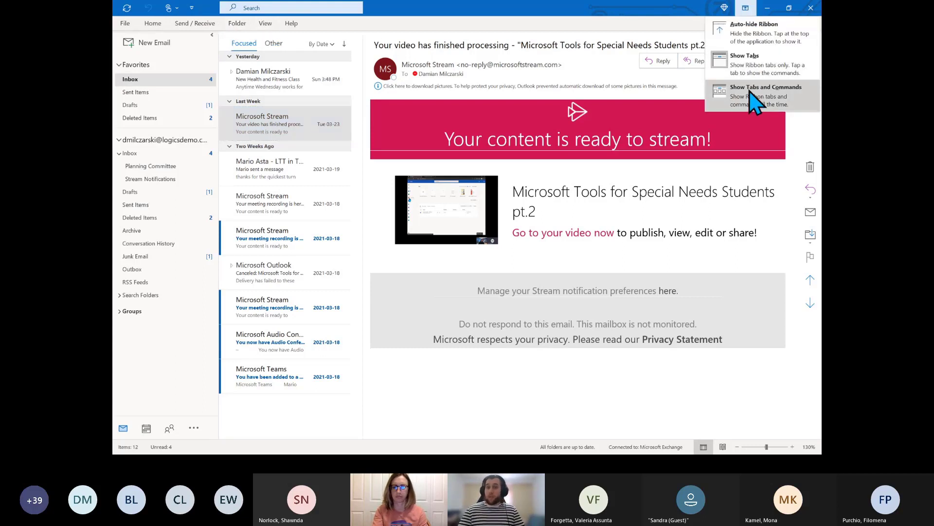
click(775, 97)
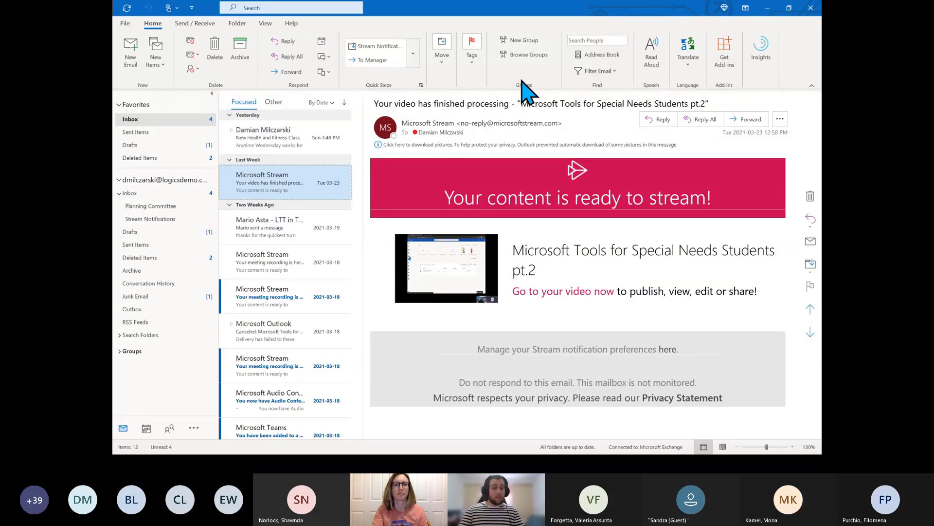
click(745, 8)
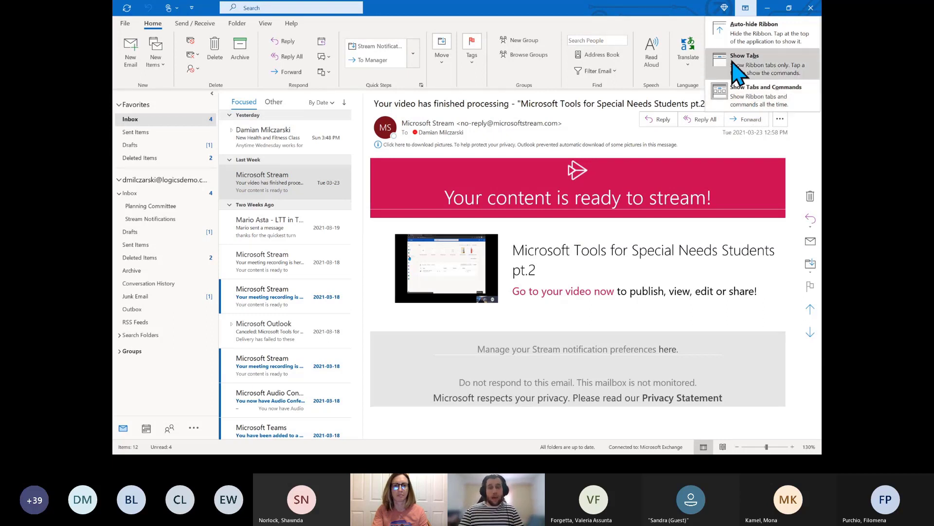
click(690, 25)
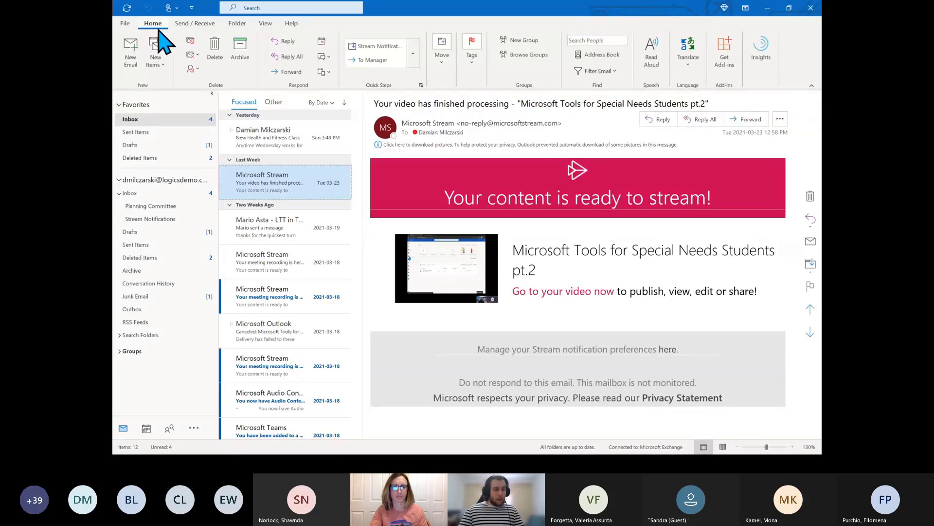
On the View tab, browse the Change View layouts without changing anything
click(268, 25)
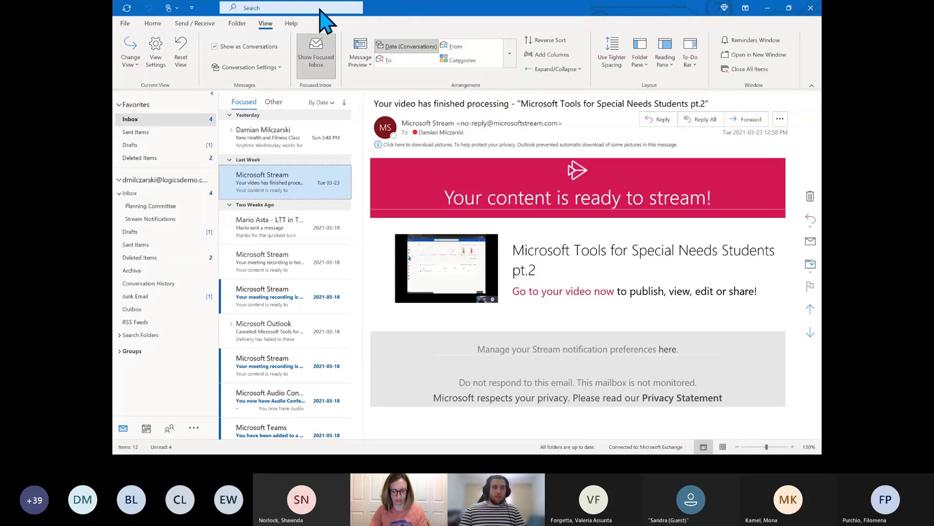
click(131, 73)
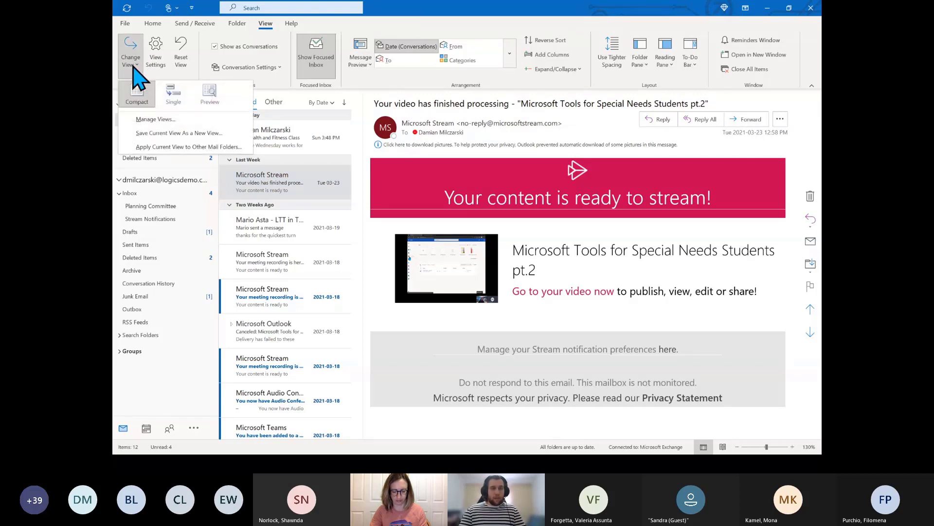
click(469, 36)
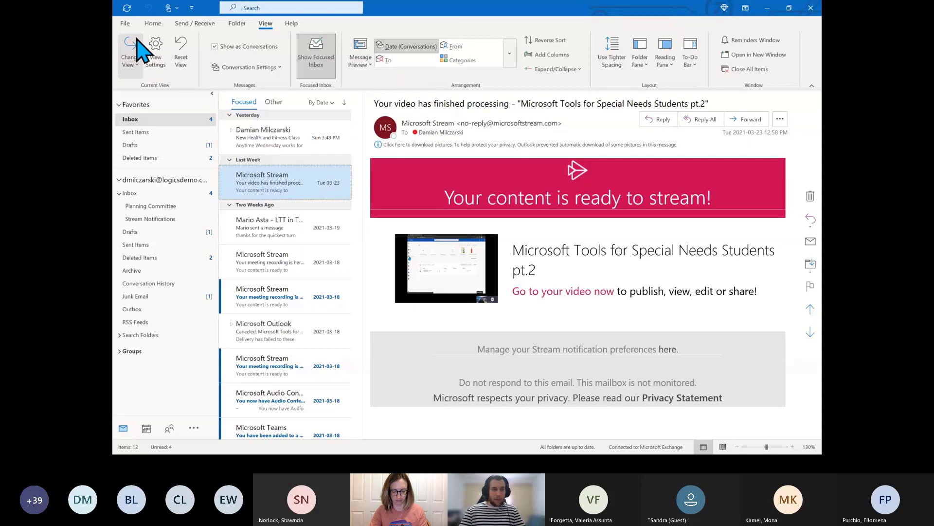
click(133, 66)
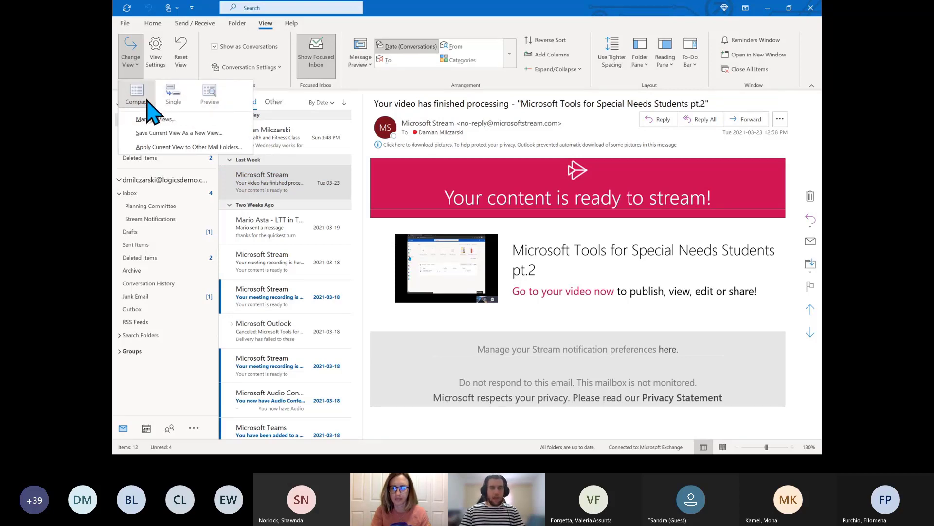
click(368, 26)
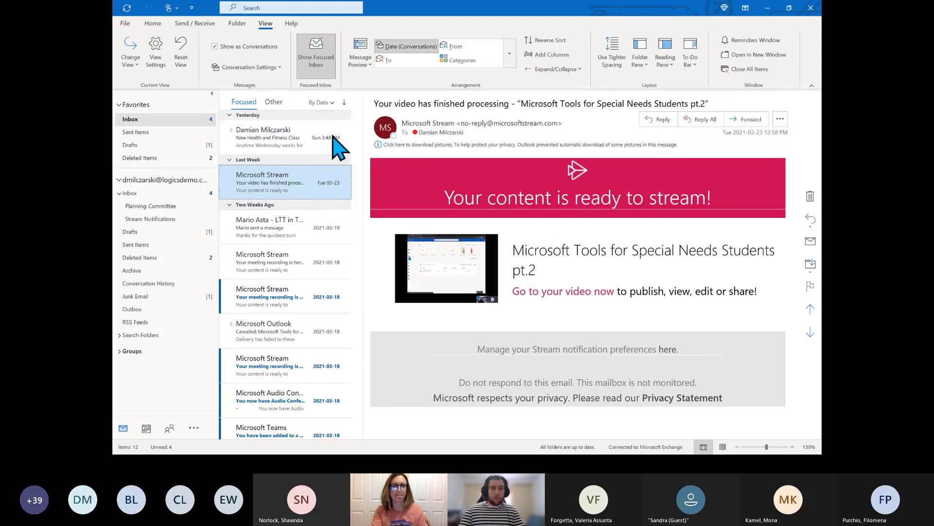
Apply the Single view, then Preview, for a full-width columned list without reading pane
click(130, 62)
click(171, 100)
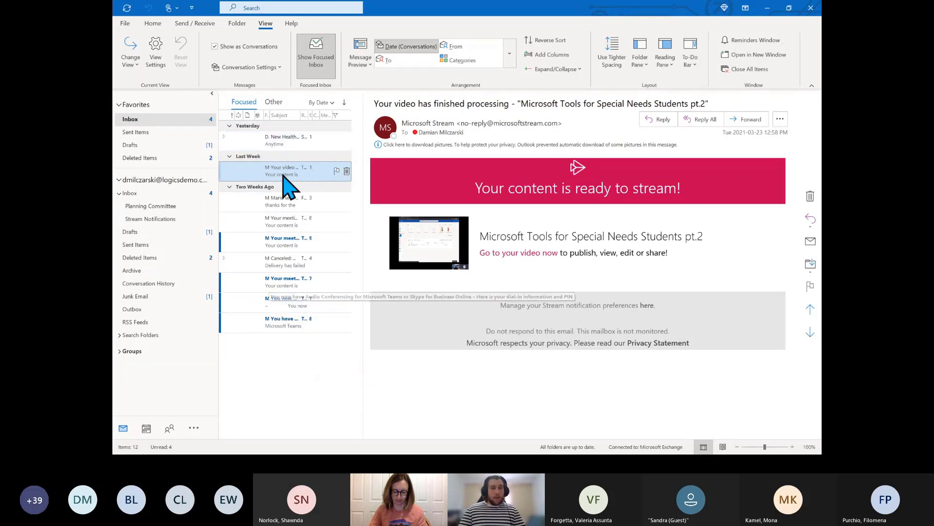
click(136, 58)
click(205, 96)
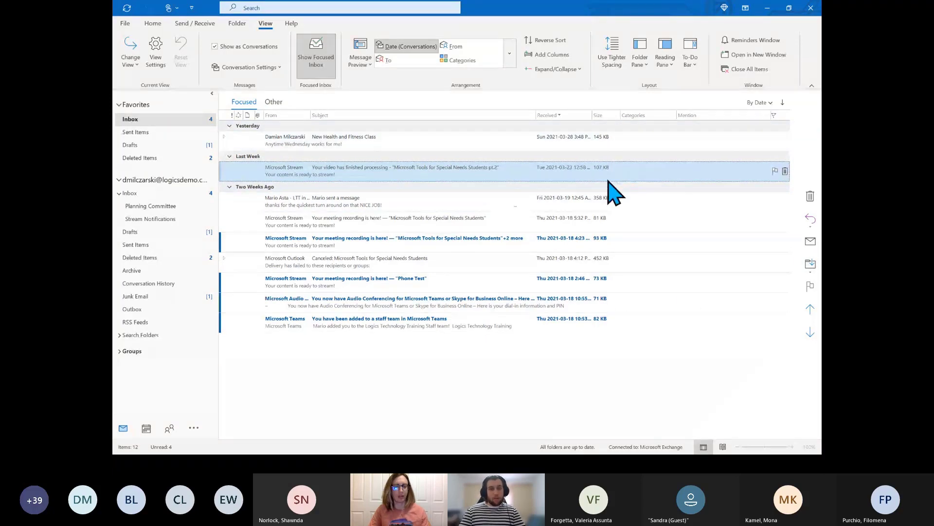
Open the Stream message in its own window, close it, and switch the inbox to Compact view
double_click(371, 169)
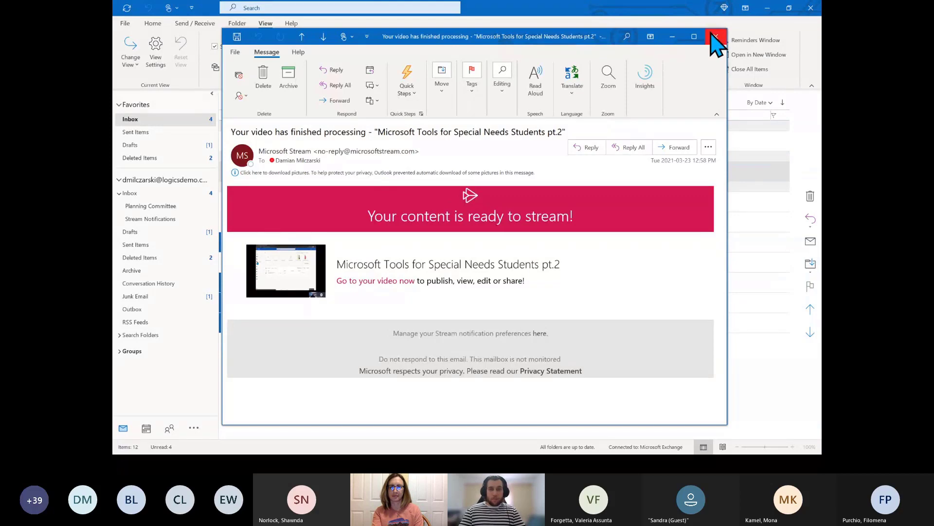
click(715, 37)
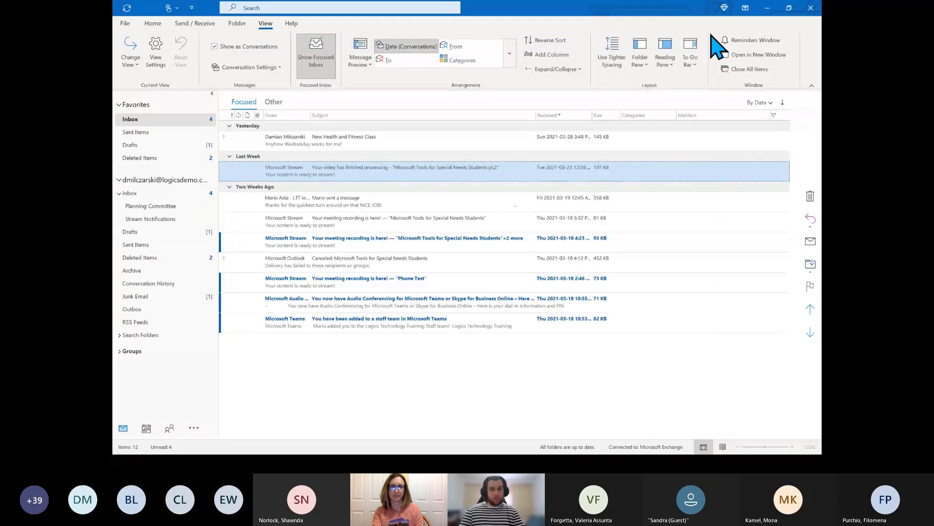
click(133, 61)
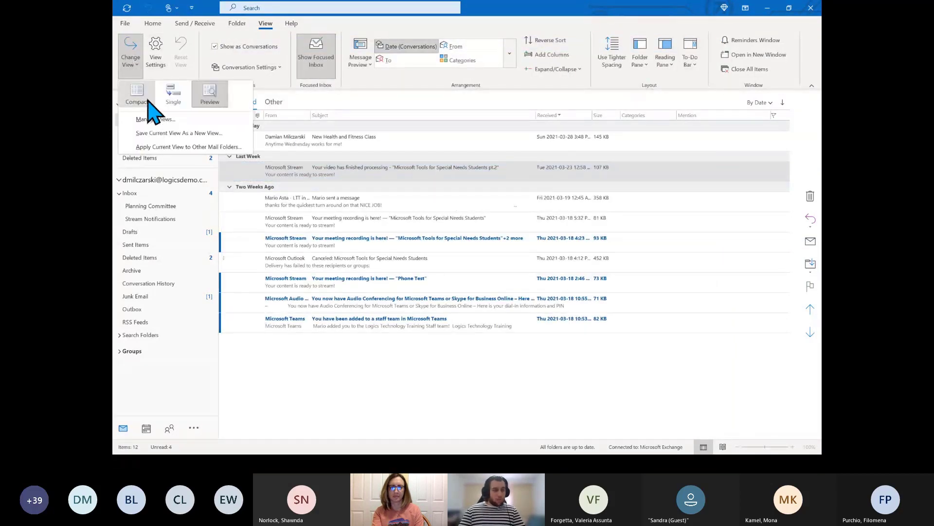
click(141, 96)
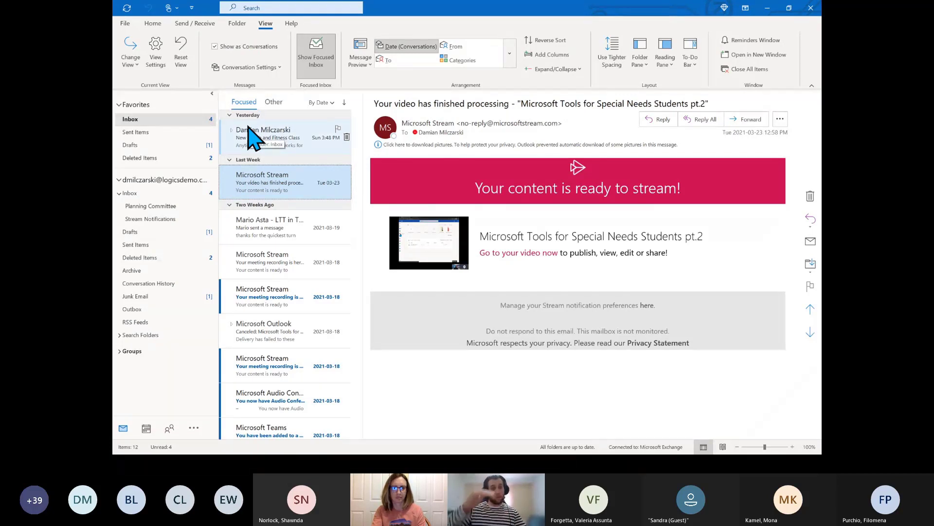
Expand the New Health and Fitness Class thread and read the original email and both replies
click(281, 139)
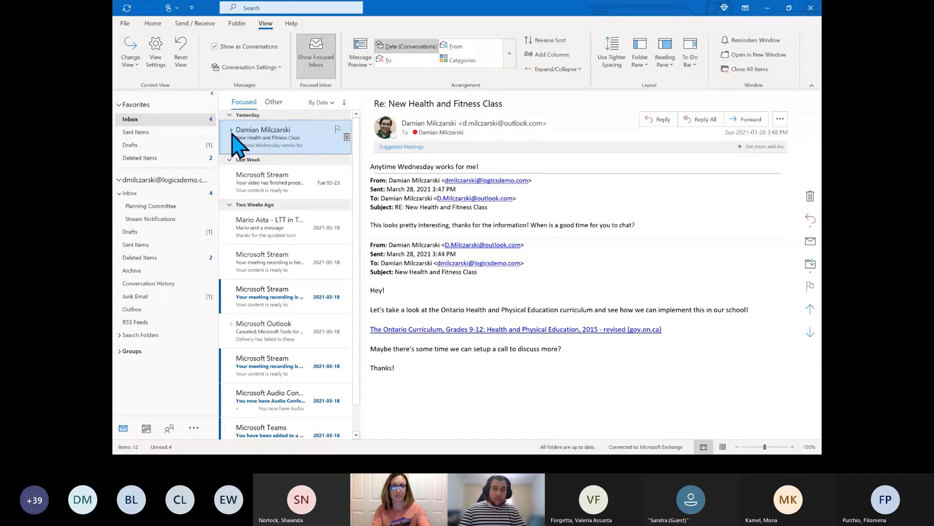
click(232, 131)
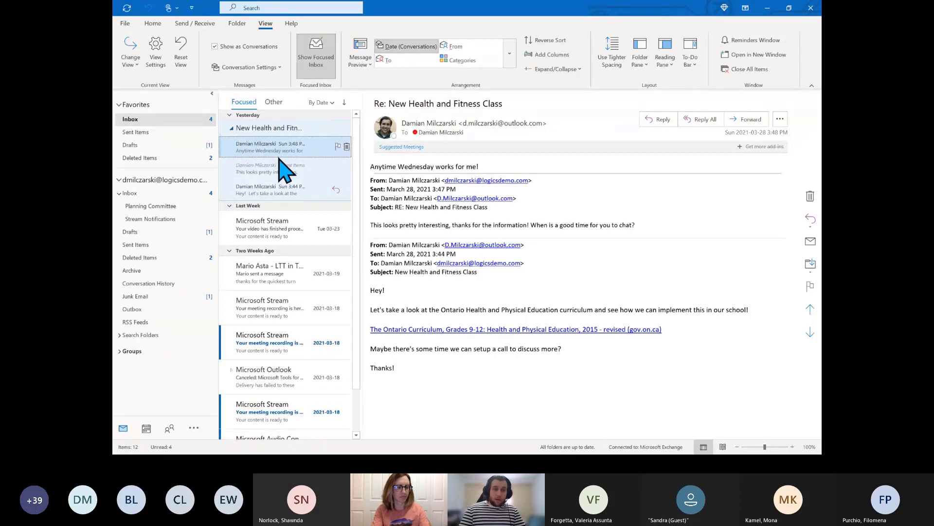
click(288, 195)
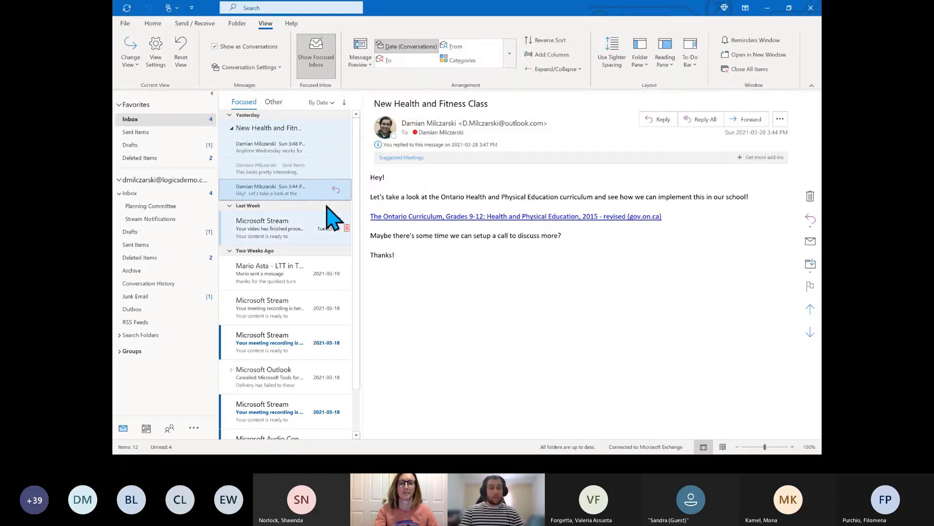
click(286, 174)
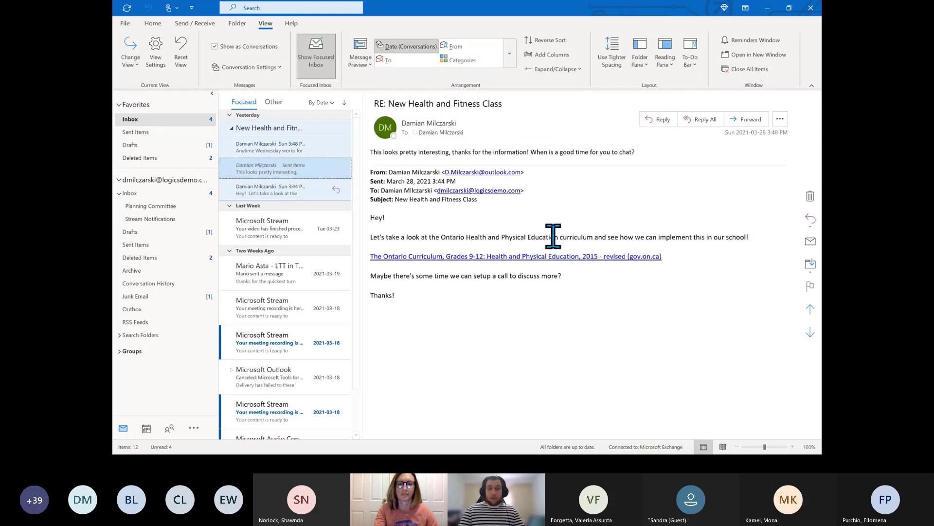
click(272, 147)
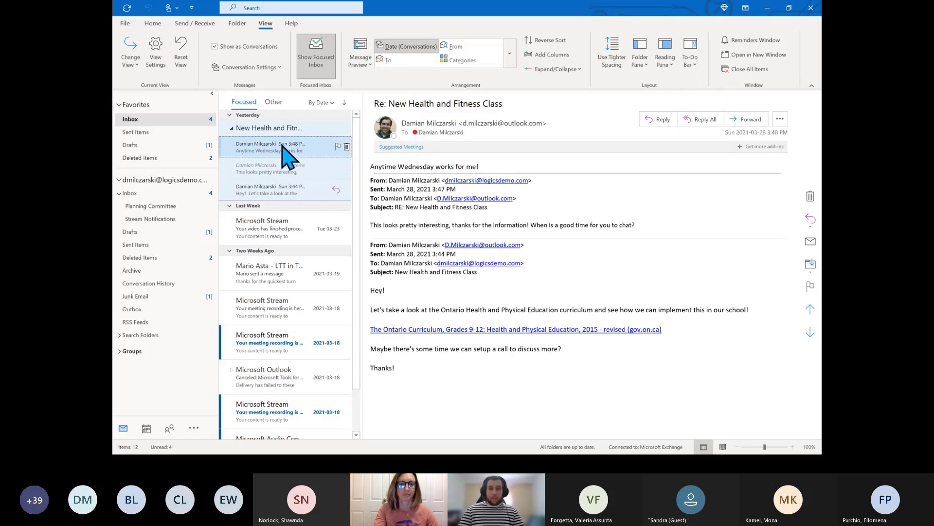
click(232, 128)
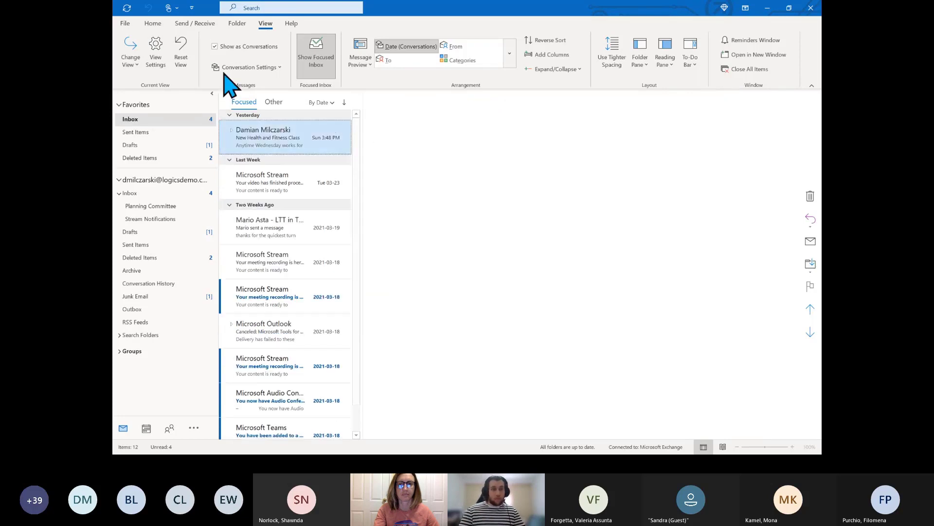
click(215, 46)
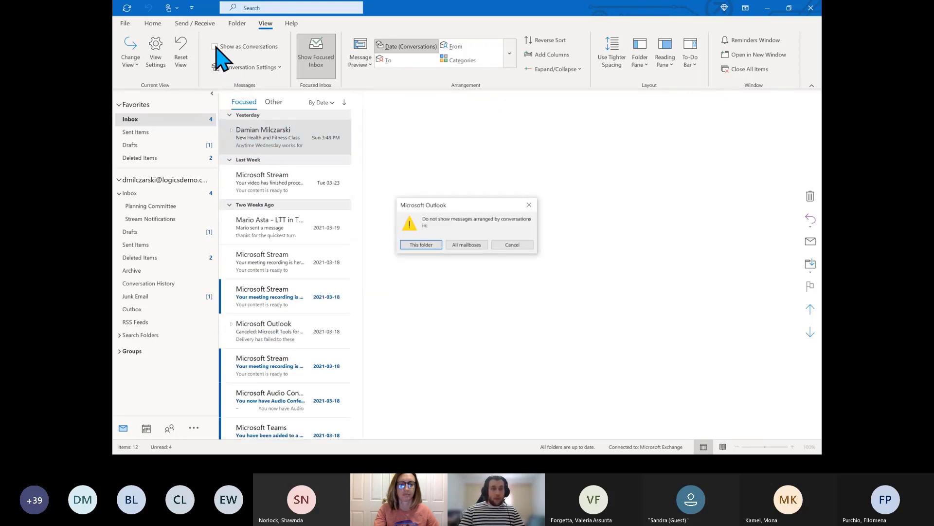
click(433, 245)
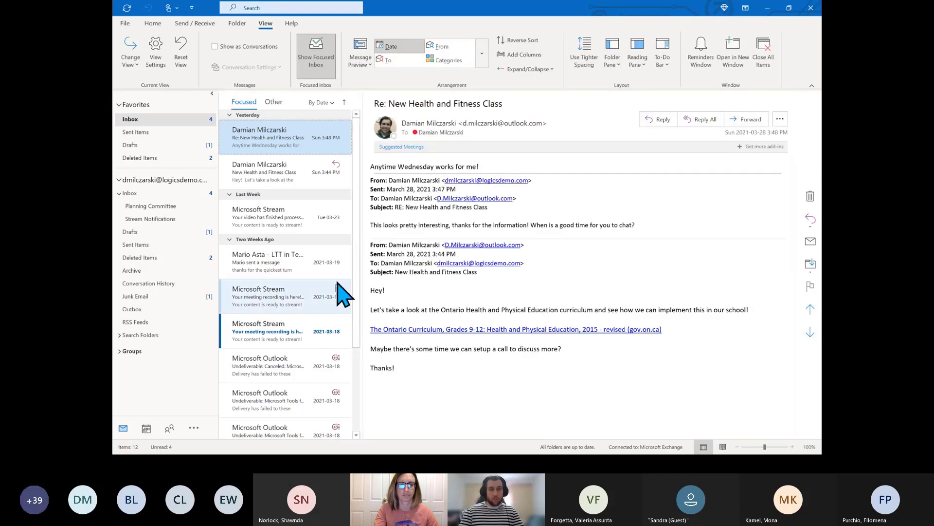
click(281, 174)
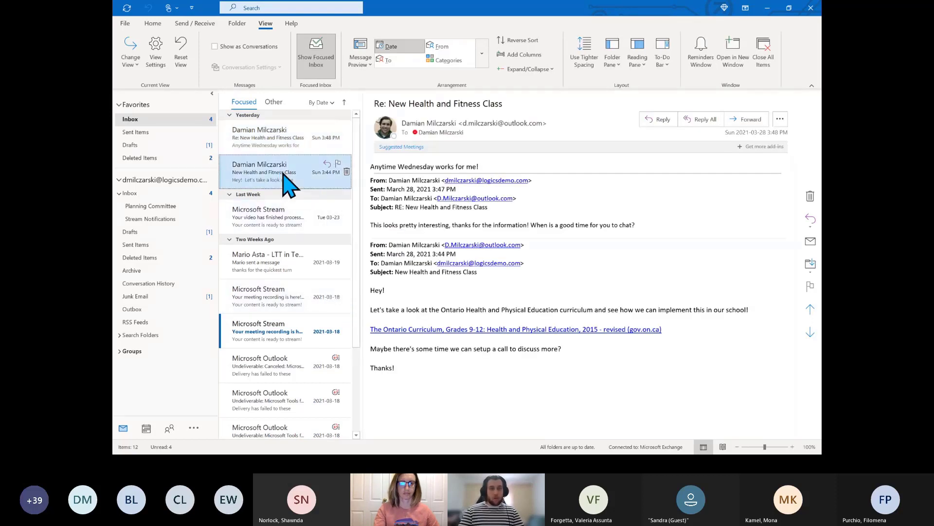
click(286, 146)
click(294, 171)
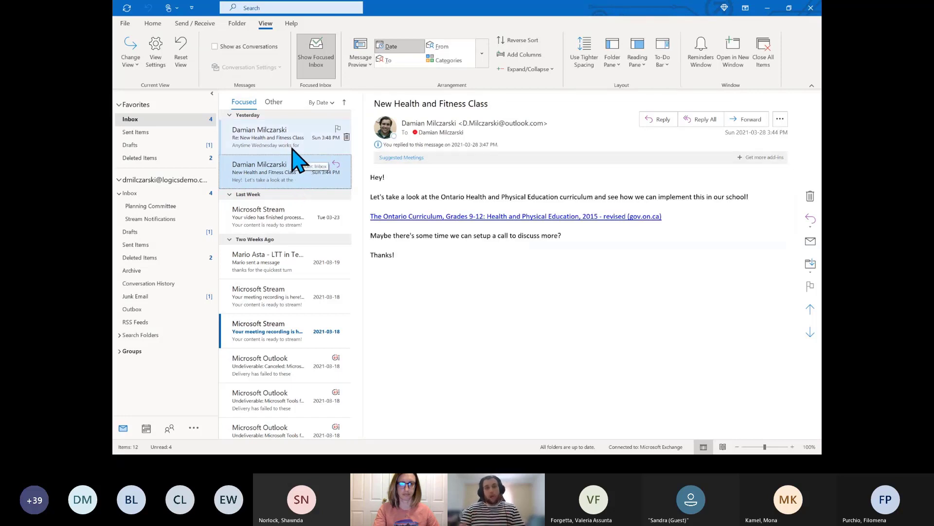
click(216, 47)
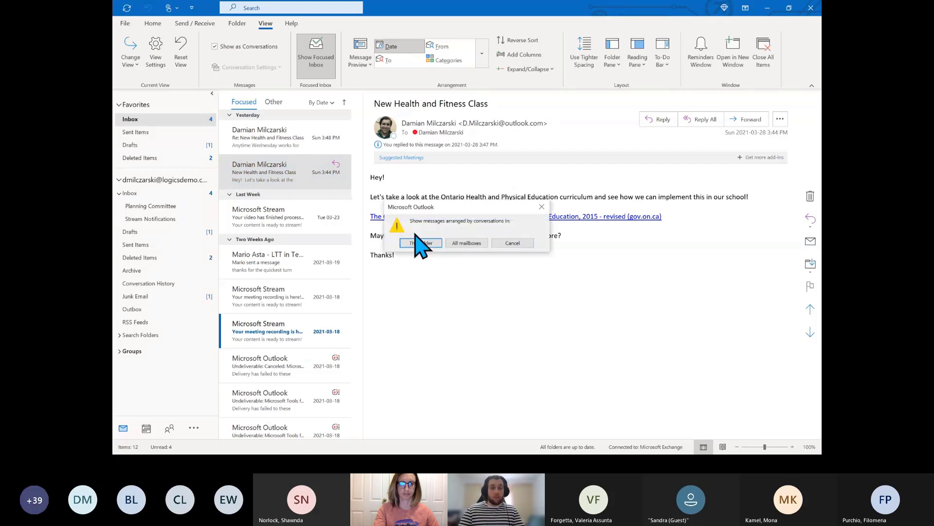
click(421, 243)
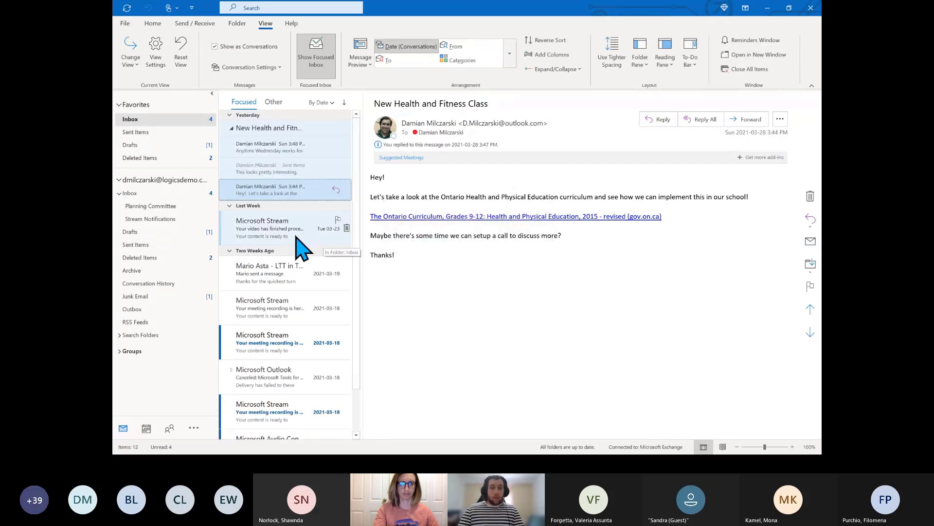
click(234, 129)
Re-expand the Health and Fitness thread, read the 'This looks pretty interesting' reply, then collapse it to one row
click(233, 128)
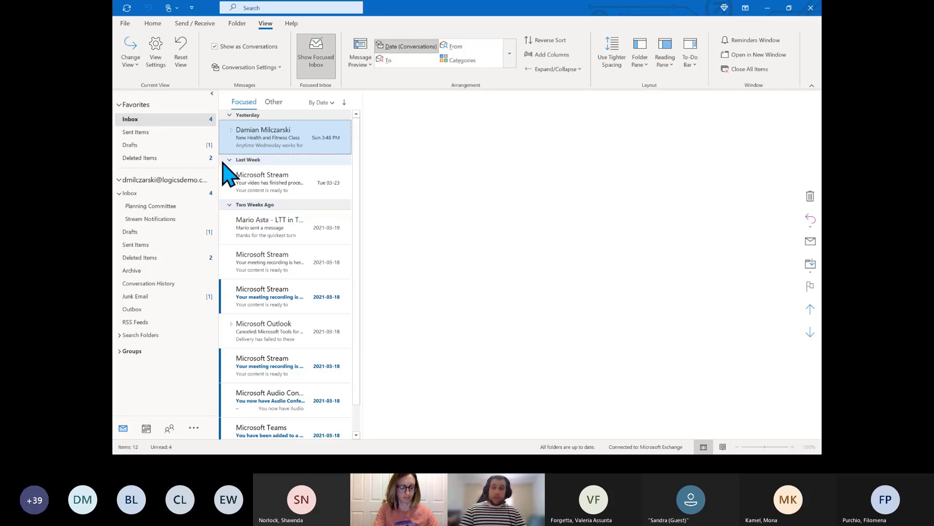
click(232, 143)
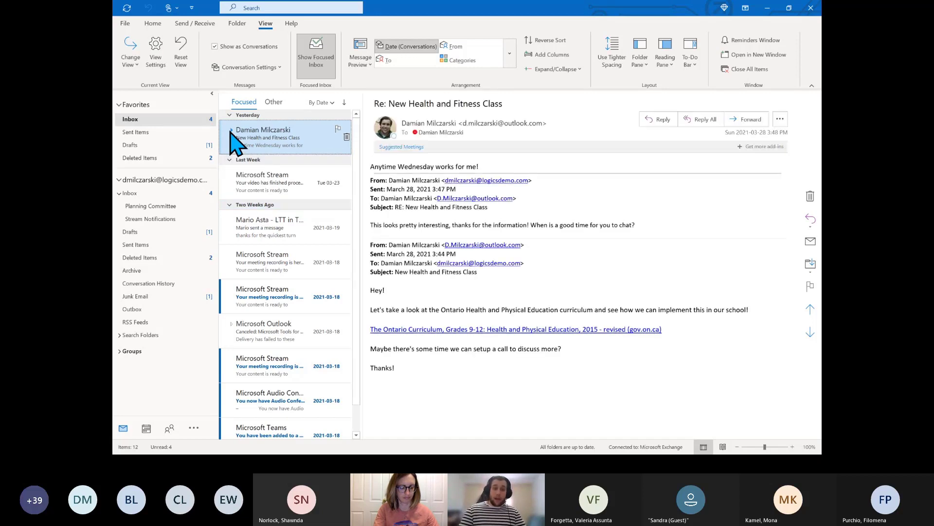
click(231, 130)
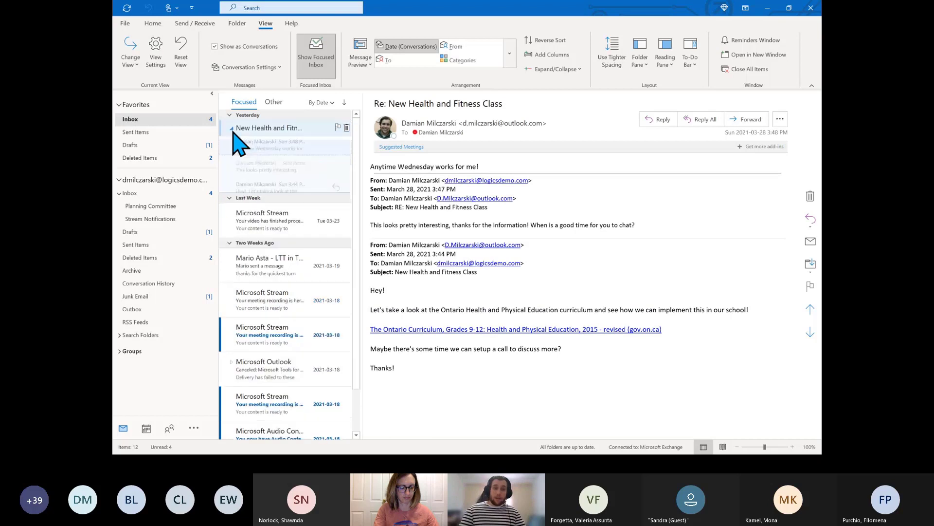
click(305, 170)
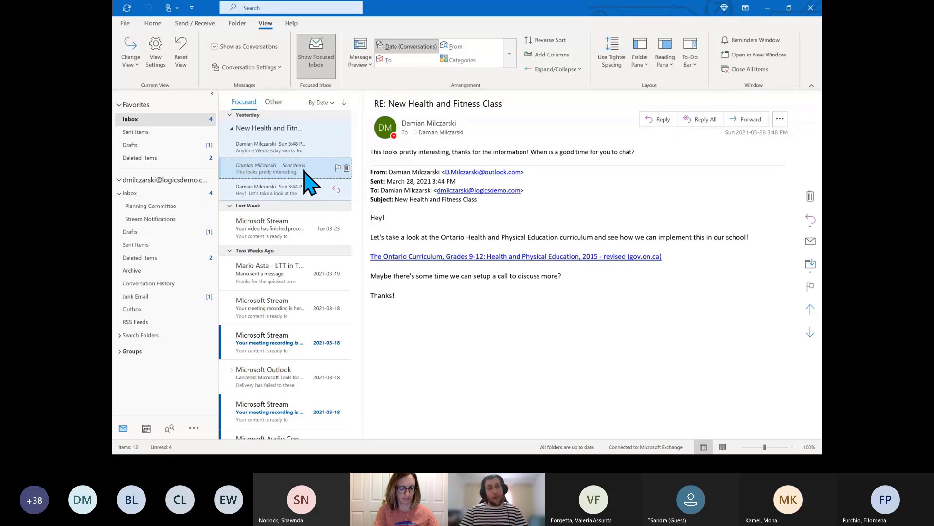
click(232, 129)
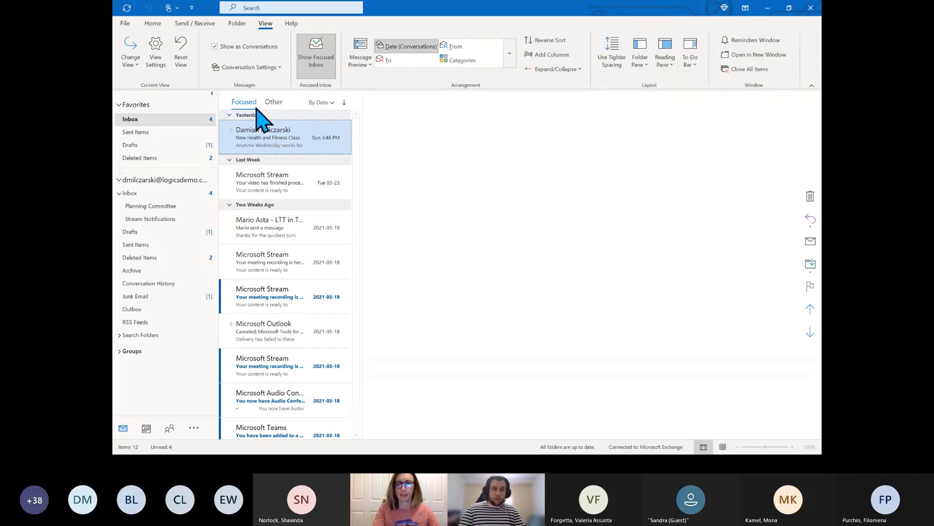
Turn off Focused Inbox, switch the filter from Unread back to All, then turn Focused Inbox on
click(278, 104)
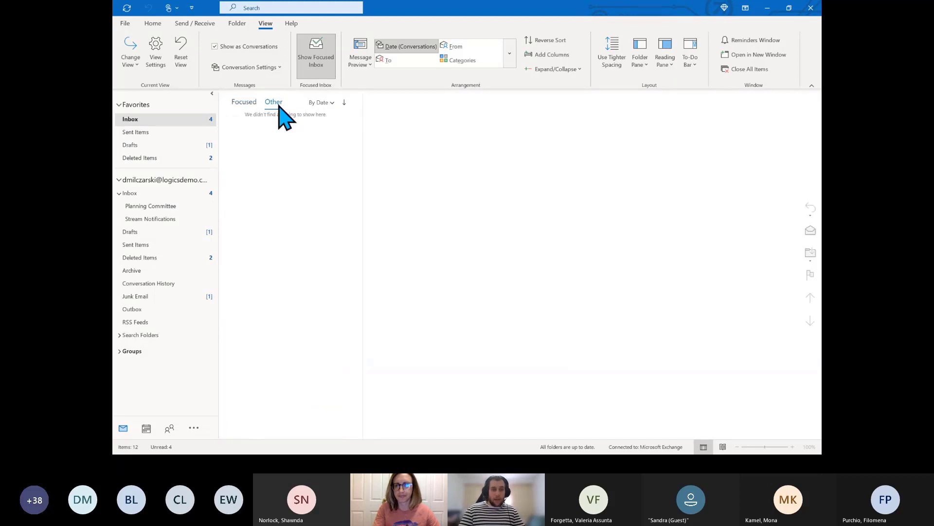
click(253, 103)
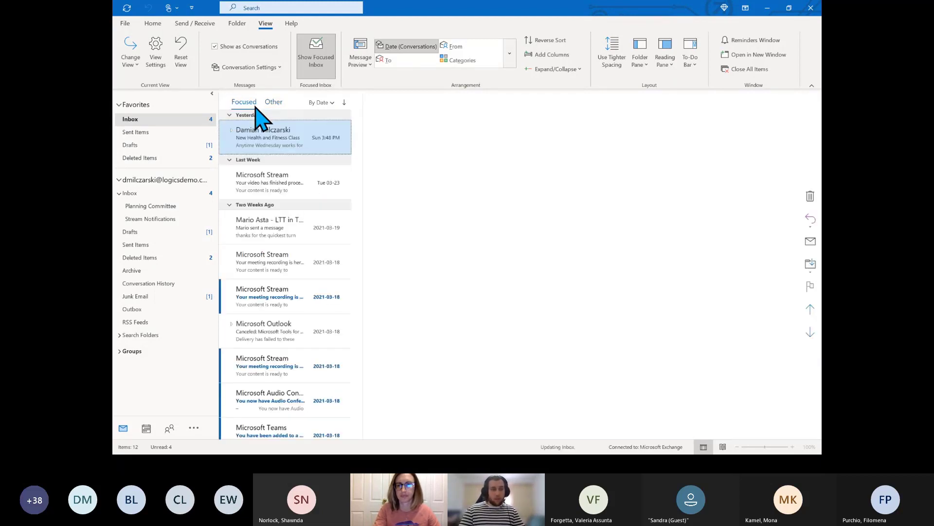
click(315, 68)
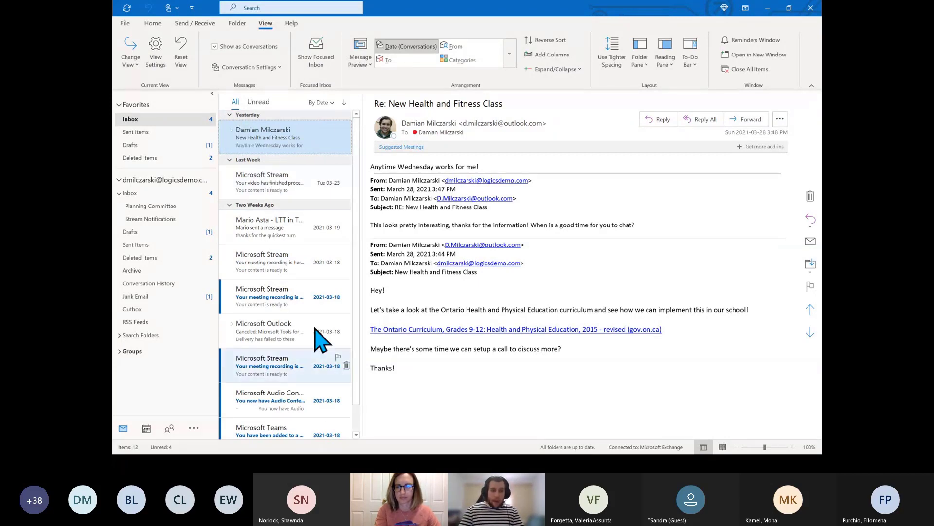
click(259, 102)
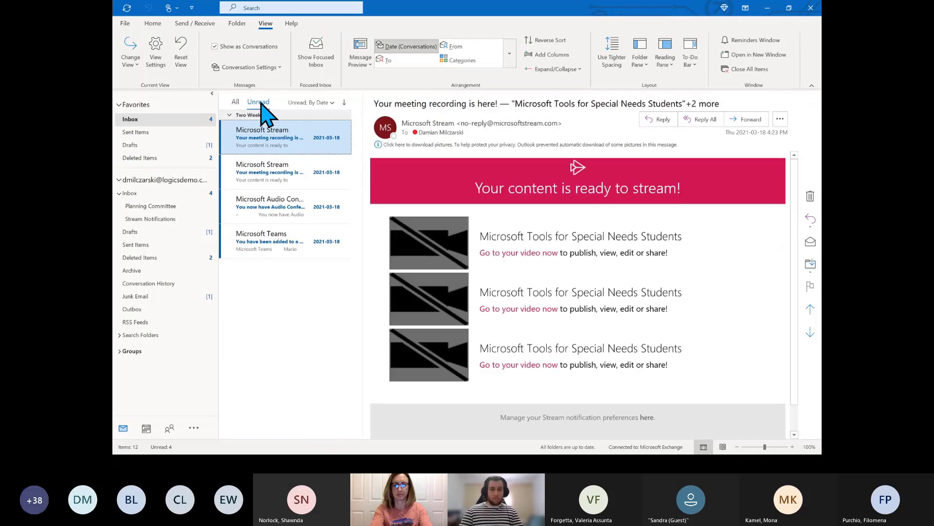
click(235, 102)
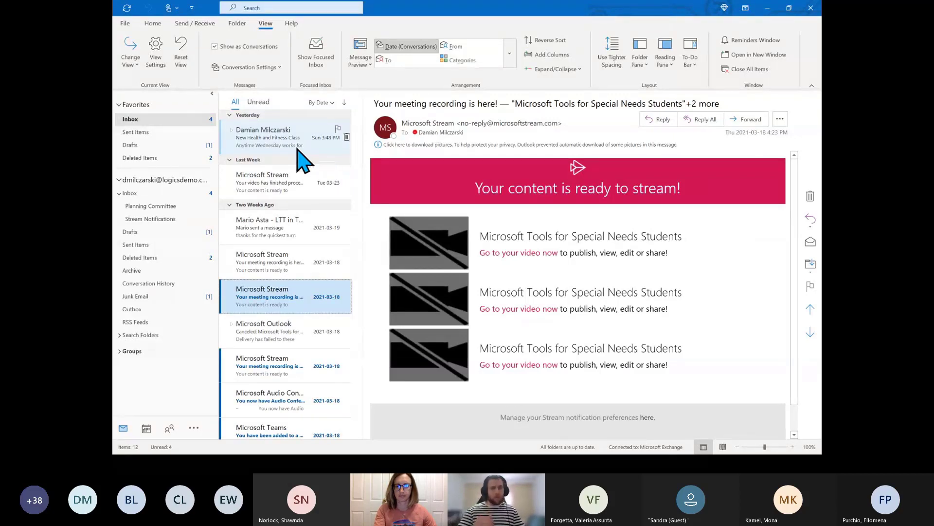
click(320, 68)
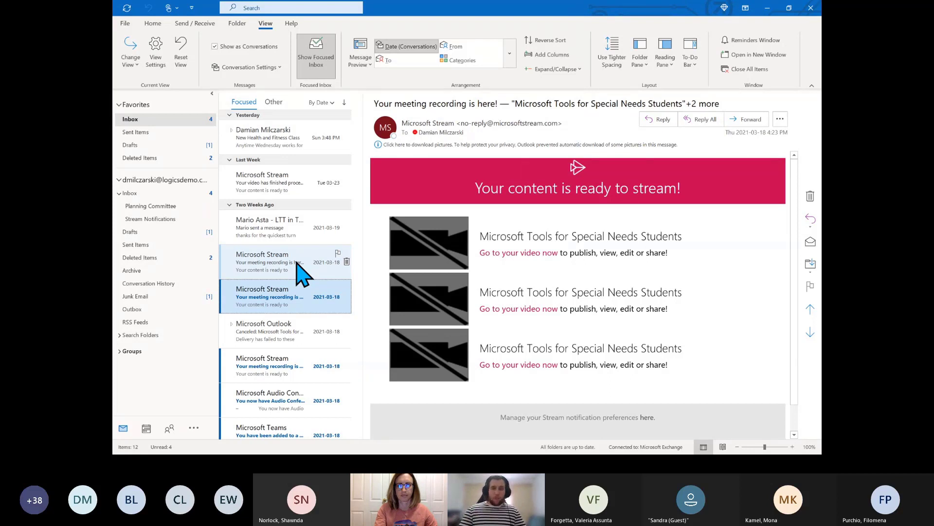
View the empty Other tab, then return to the Focused messages
click(274, 108)
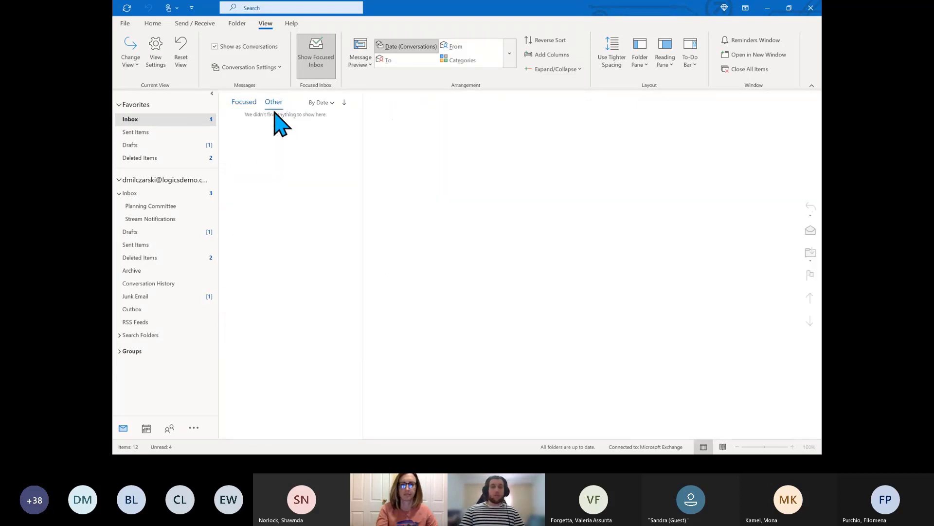
click(246, 103)
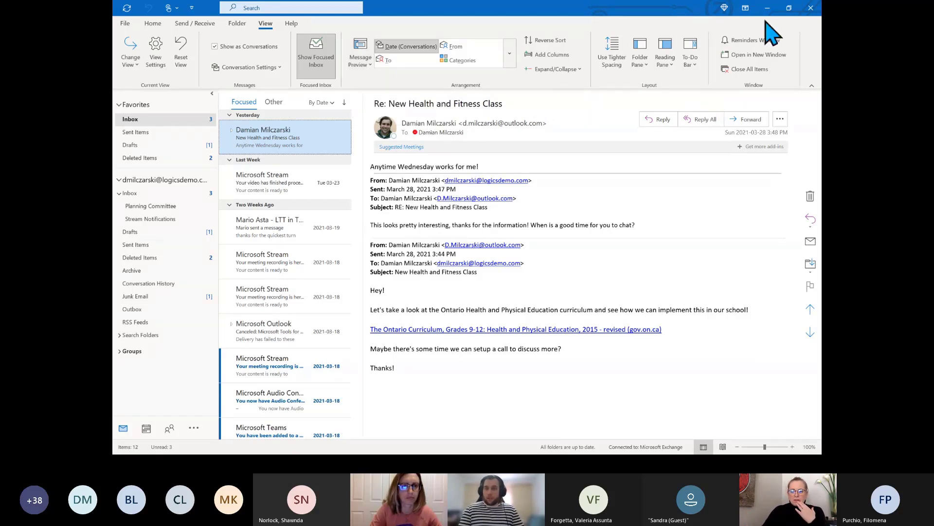
click(746, 7)
click(760, 35)
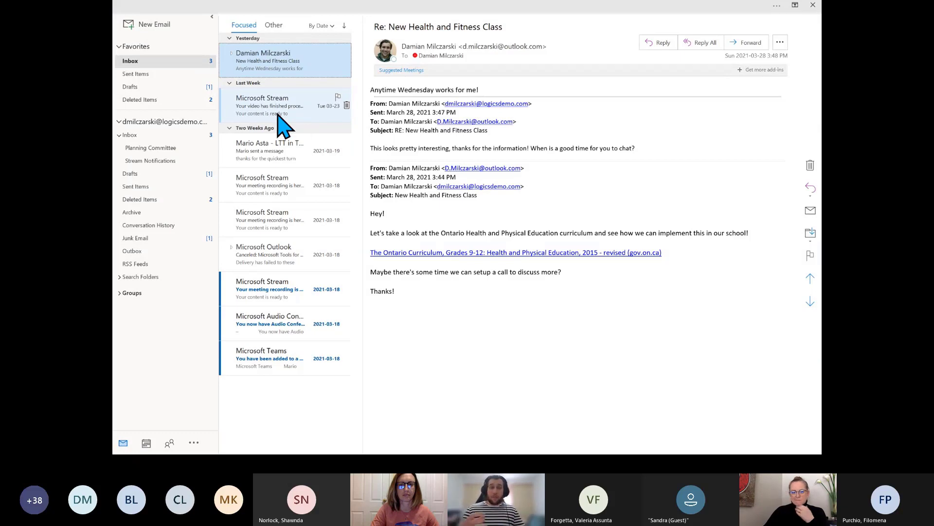
click(326, 8)
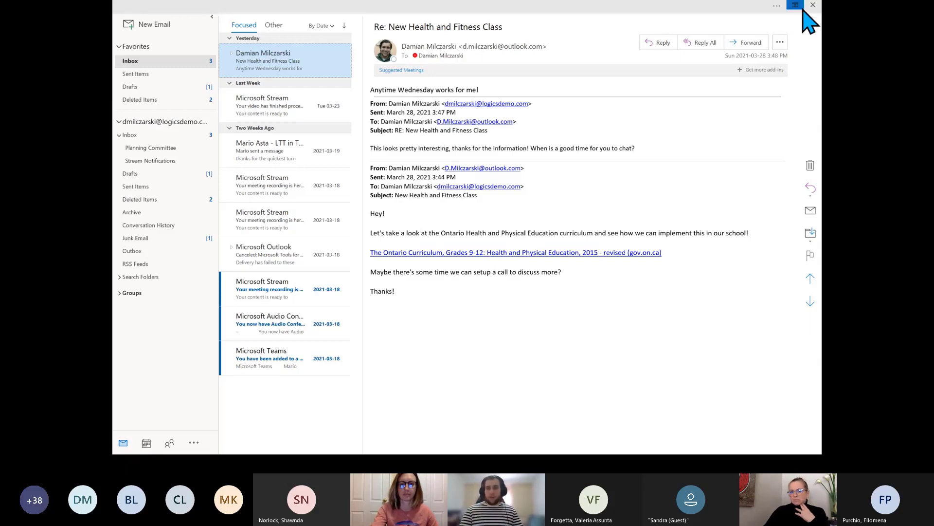
click(794, 7)
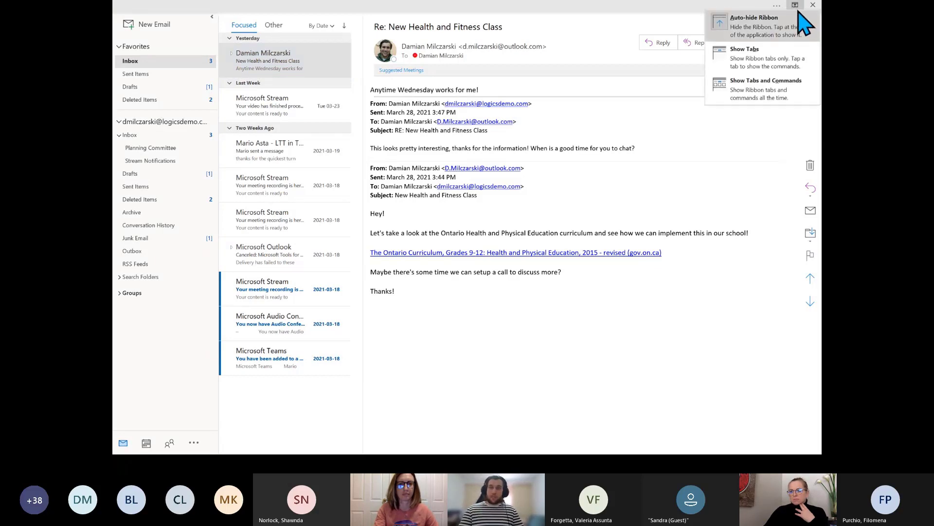
click(779, 90)
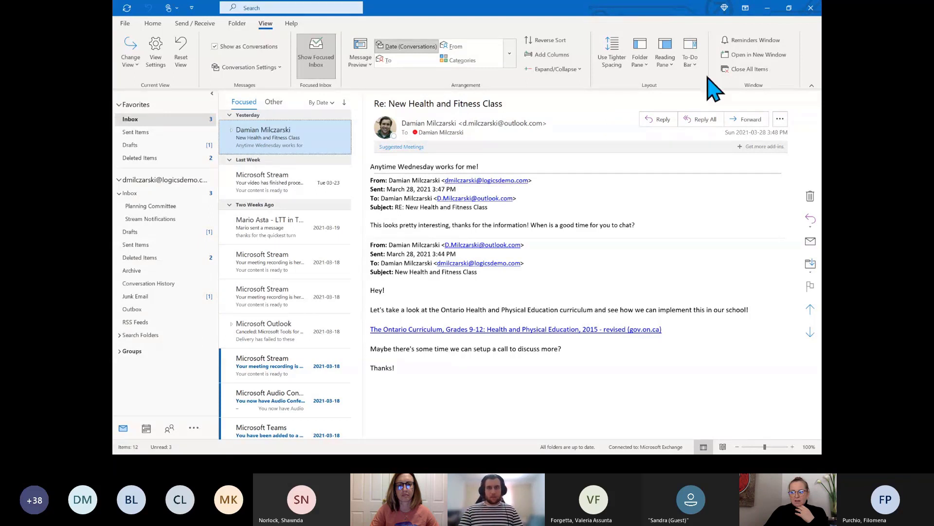
click(745, 10)
click(619, 8)
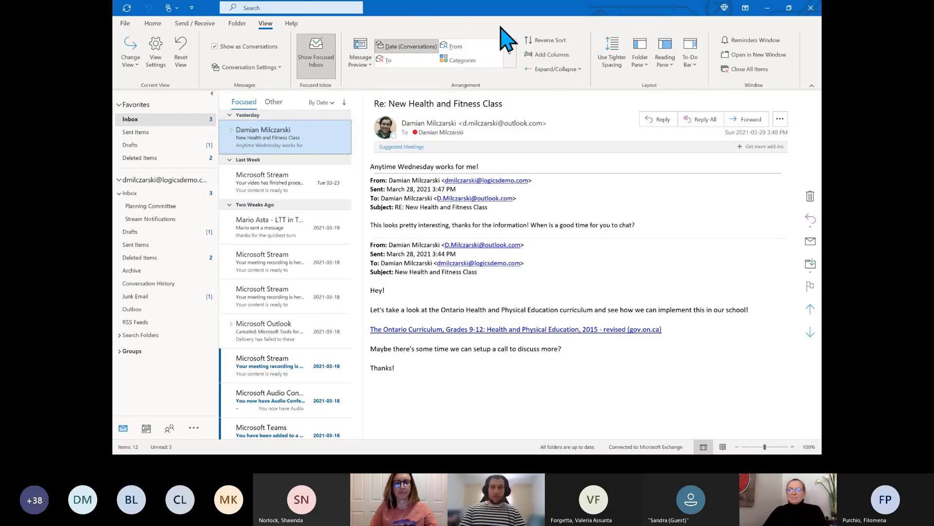
click(361, 61)
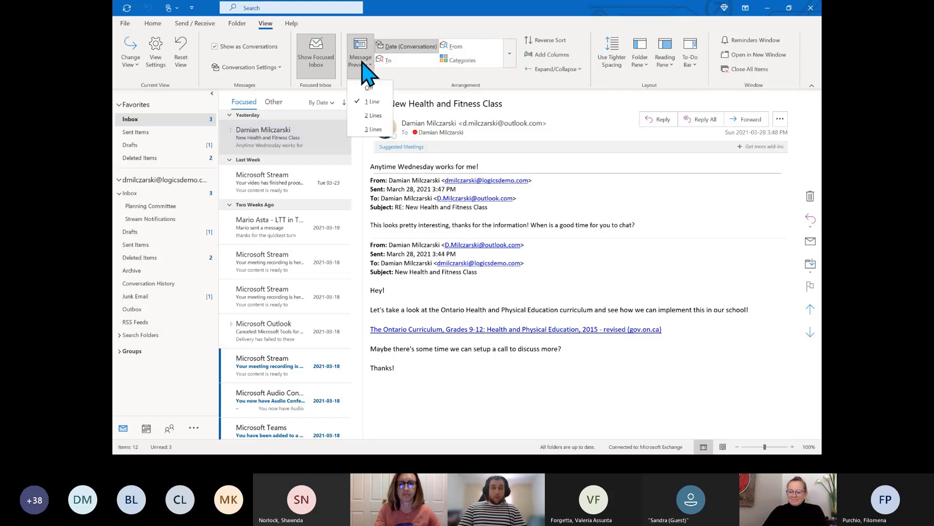
click(407, 18)
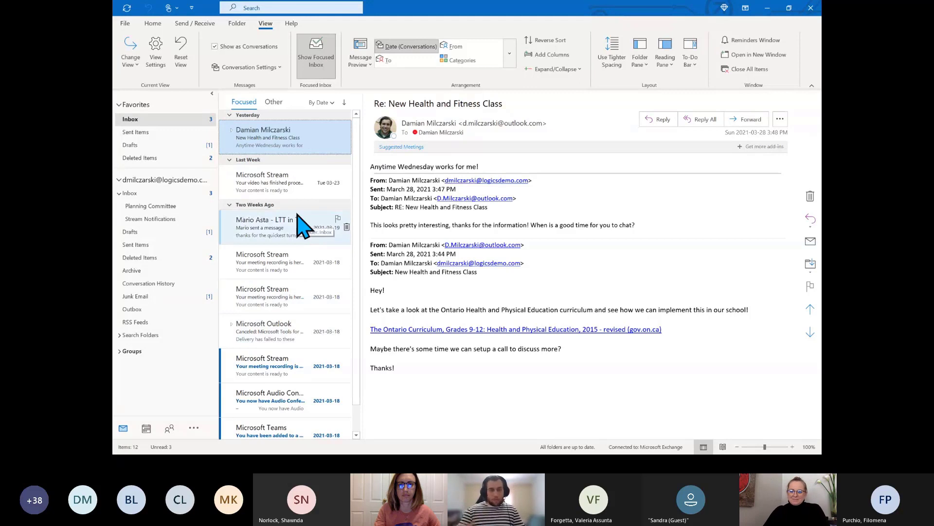
click(363, 60)
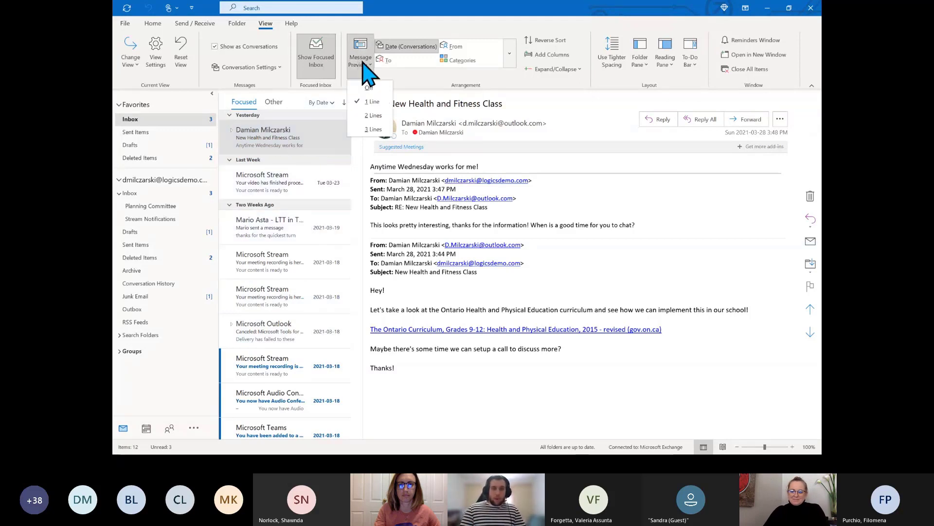
click(385, 35)
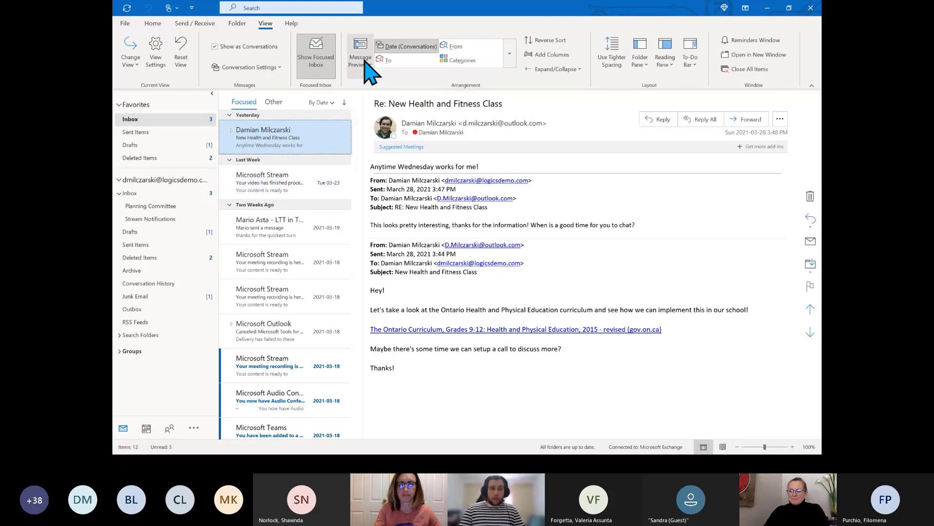
click(427, 243)
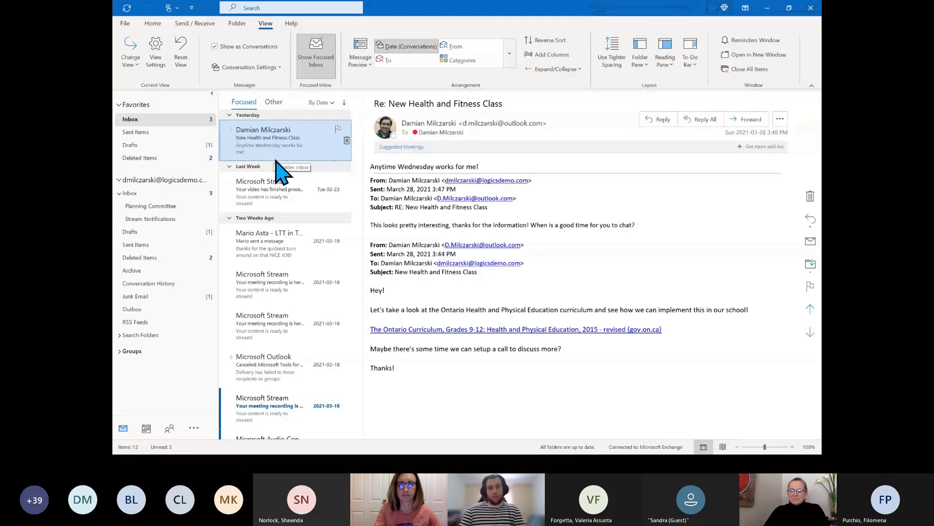
click(361, 62)
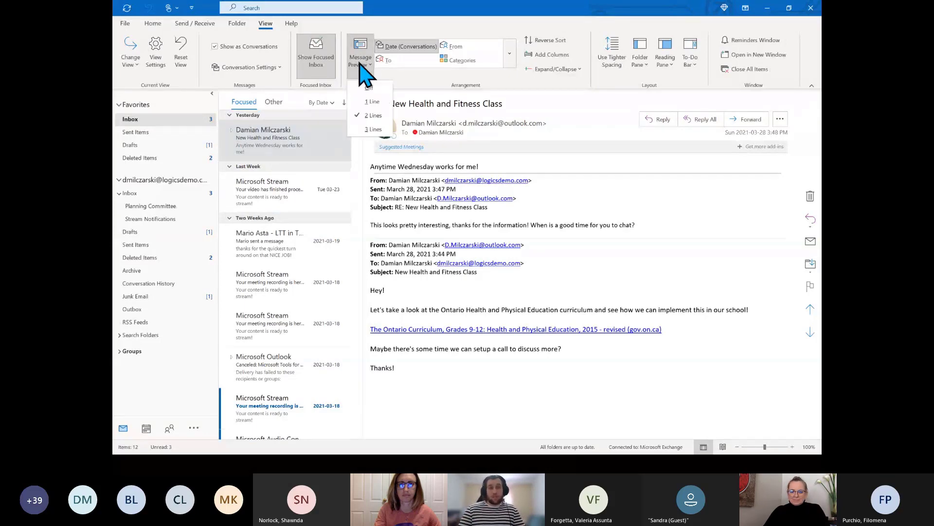
click(363, 129)
click(421, 243)
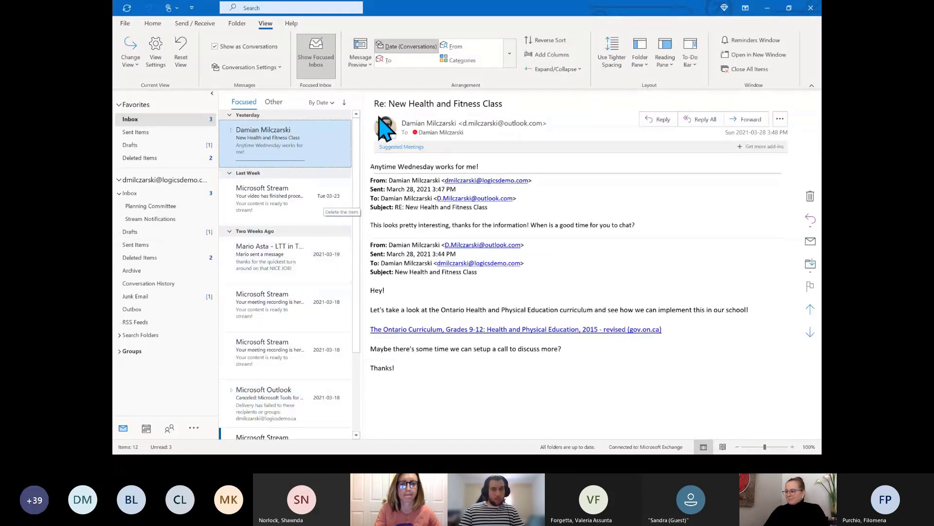
click(360, 61)
click(373, 100)
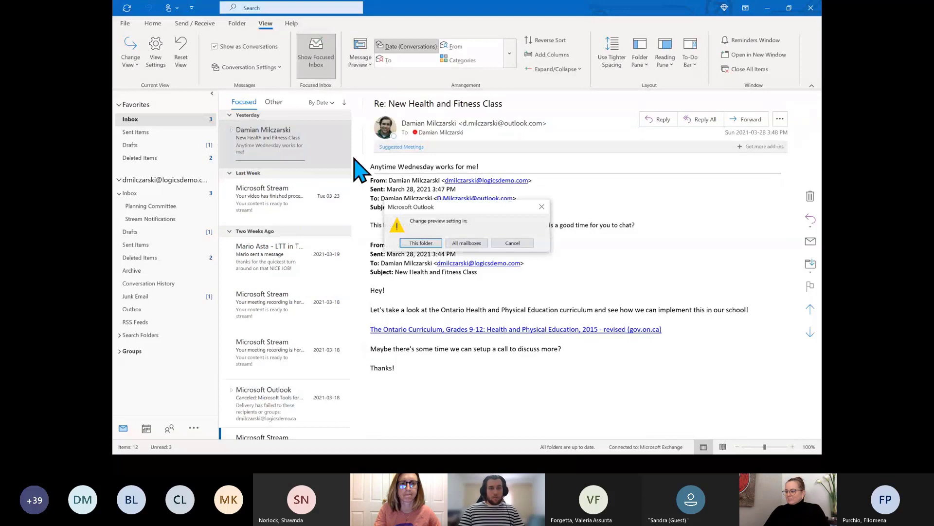
click(432, 245)
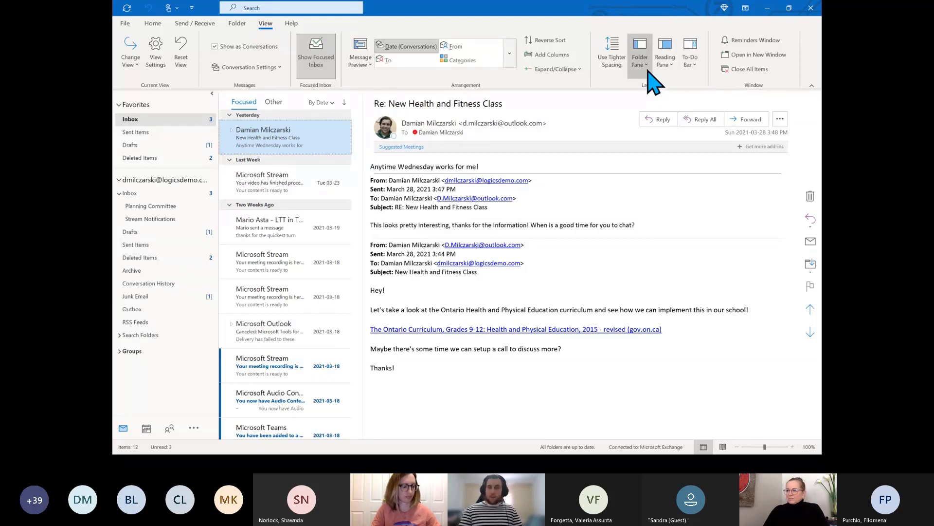
click(635, 61)
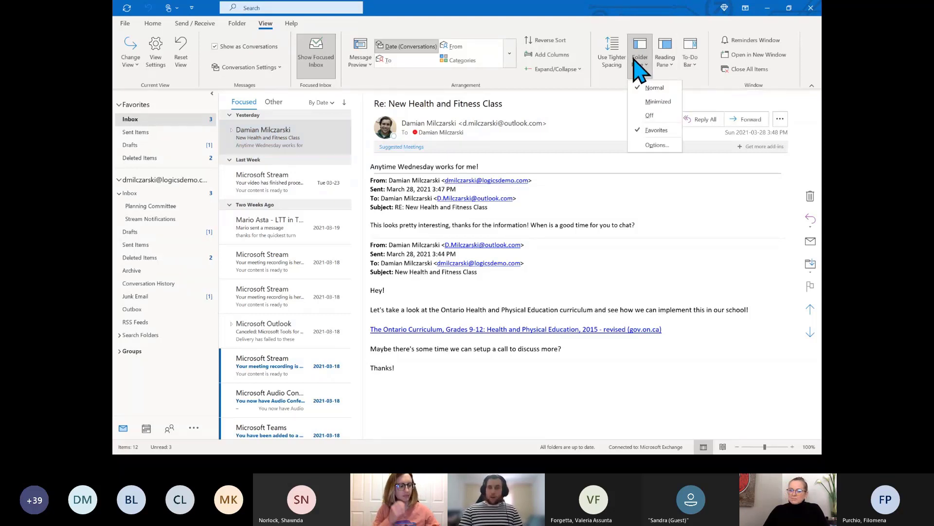
click(658, 102)
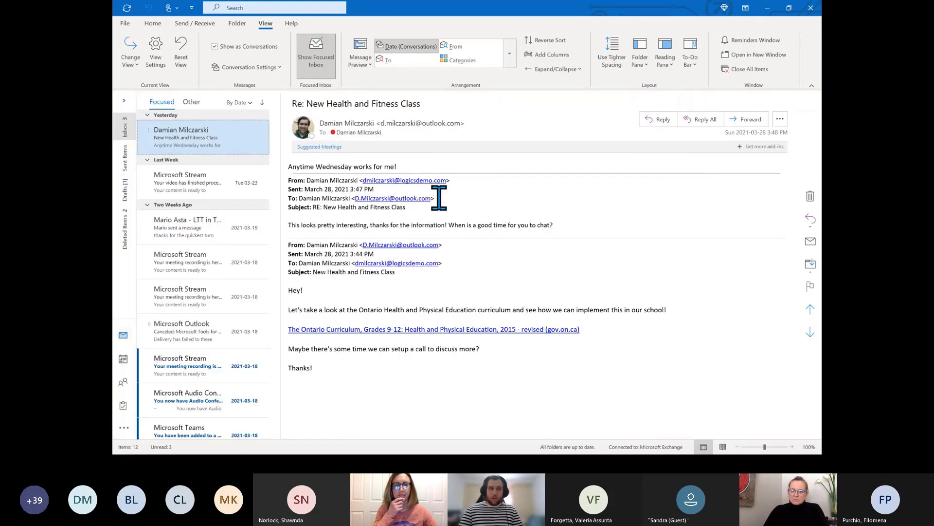
click(647, 71)
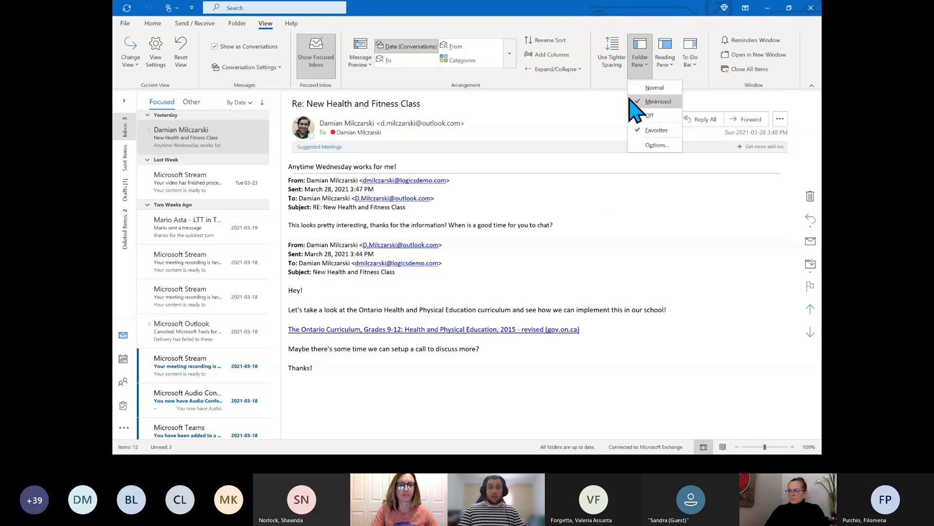
click(650, 115)
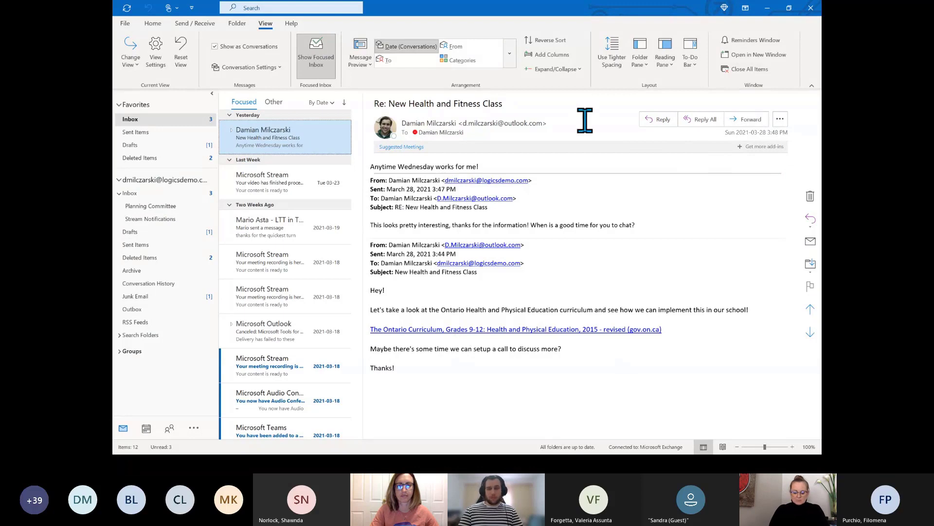
Try the reading pane at Bottom, then turn it Off
click(665, 54)
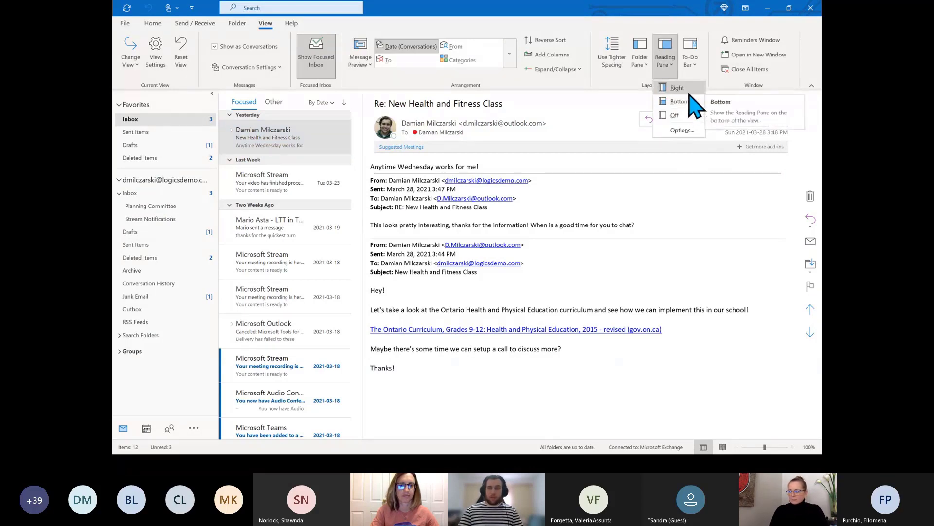
click(691, 97)
click(663, 58)
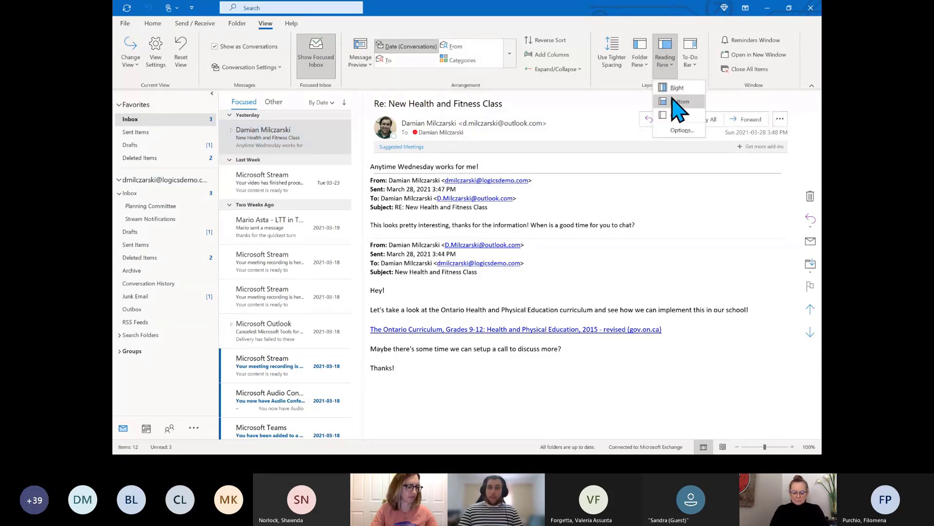
click(676, 103)
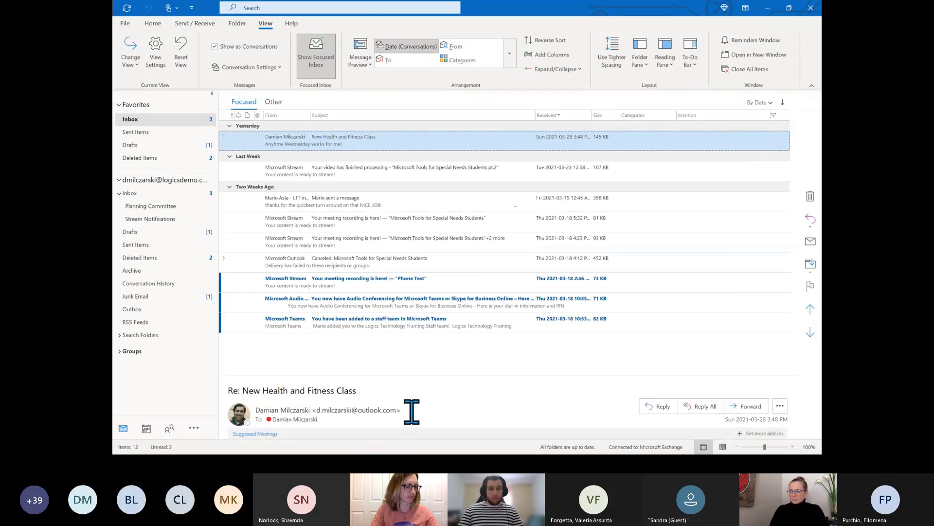
click(664, 58)
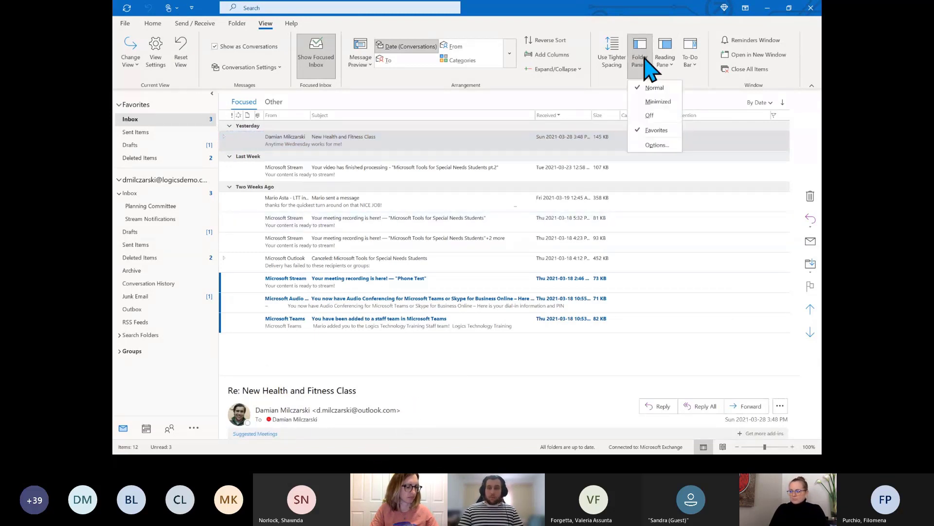
click(676, 115)
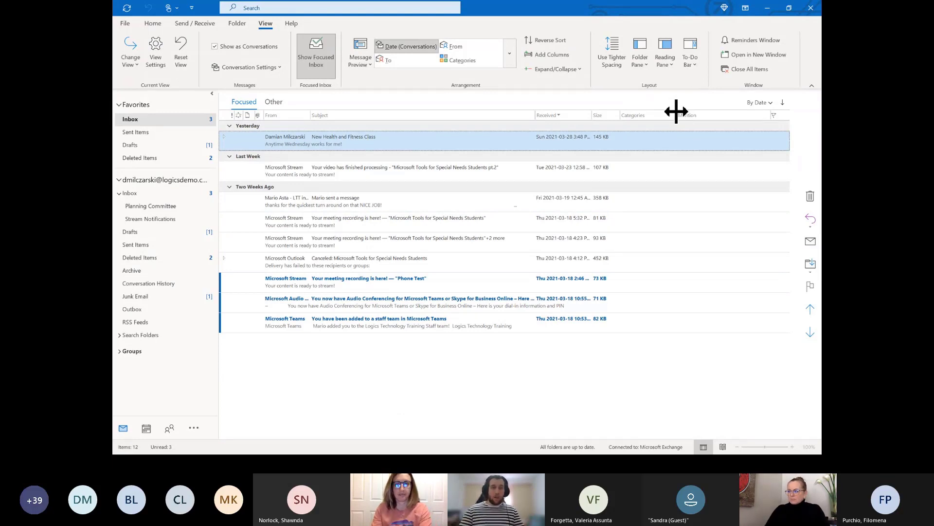
Set the reading pane to Right, beside the message list
click(132, 58)
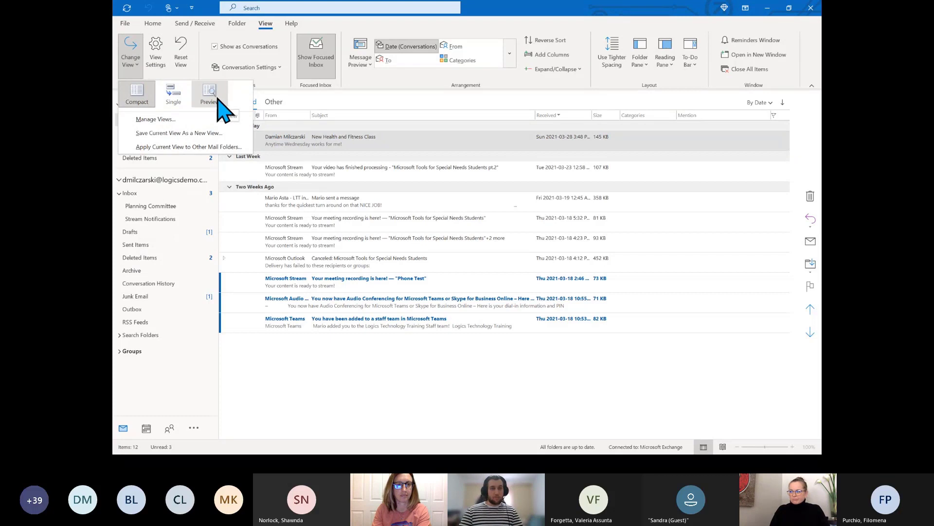
click(672, 86)
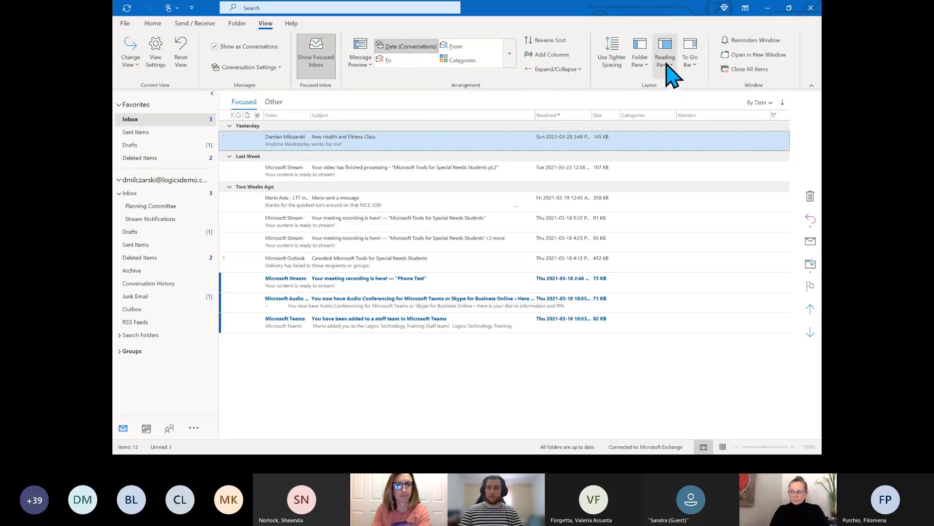
click(668, 64)
click(681, 94)
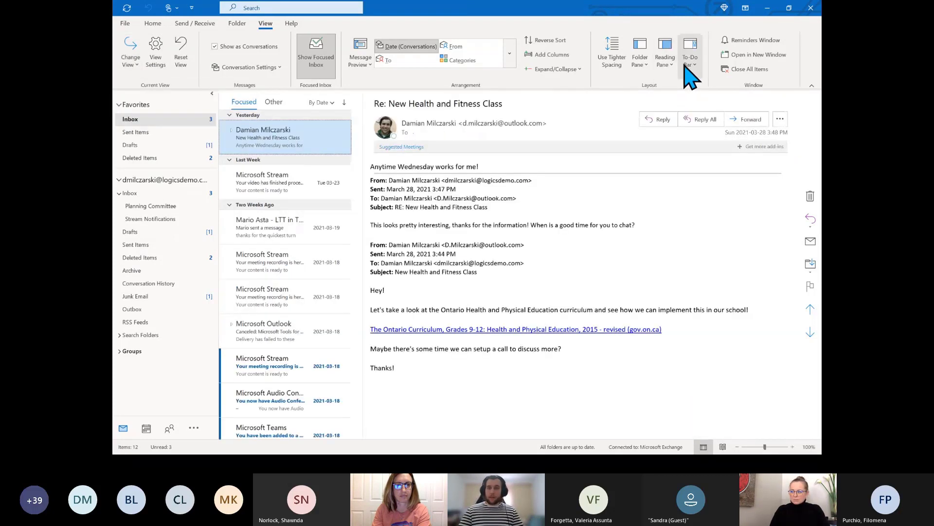
click(691, 63)
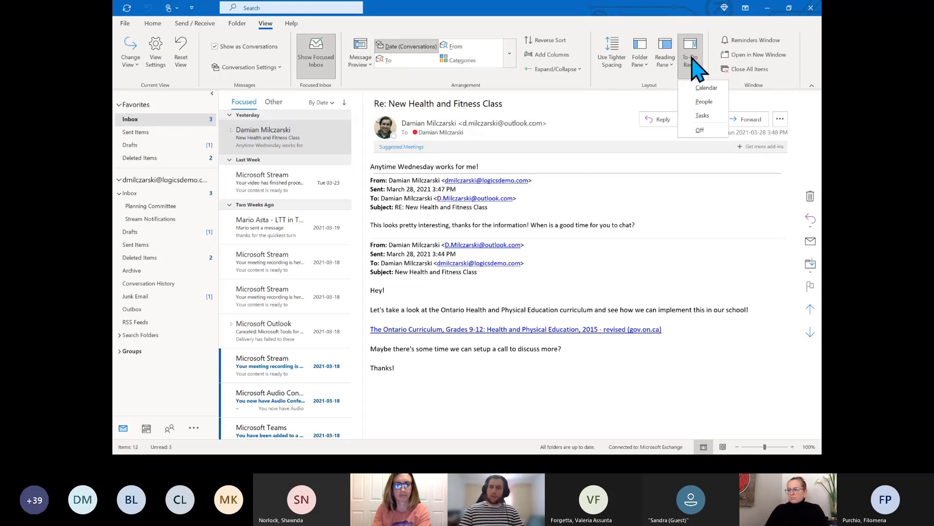
click(710, 116)
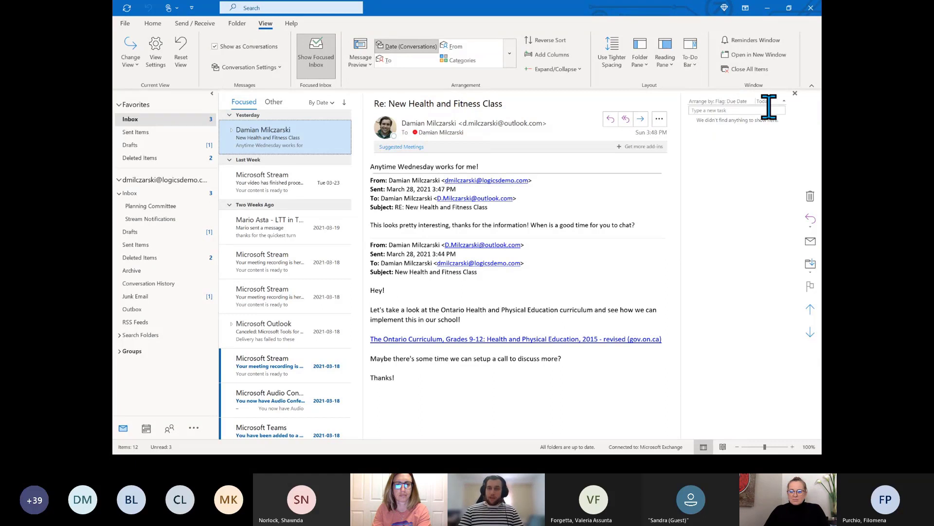
click(795, 93)
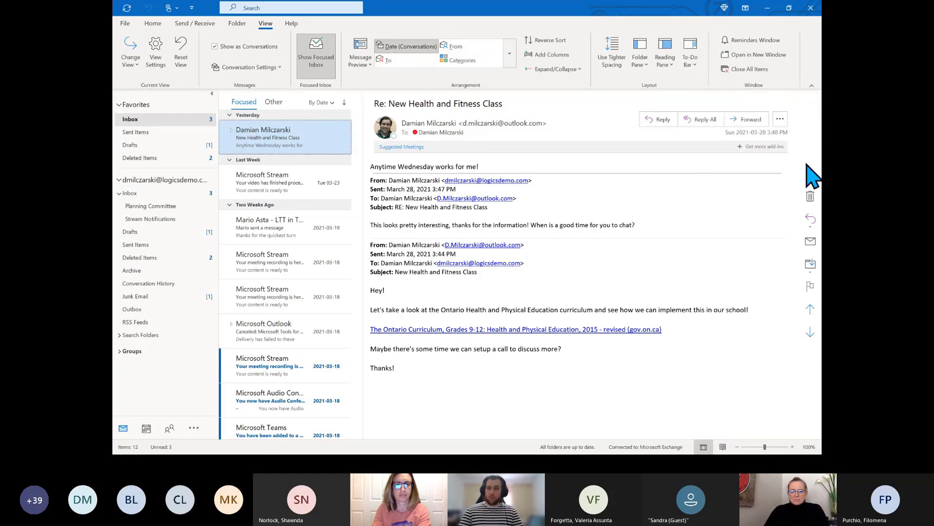
click(691, 60)
click(701, 87)
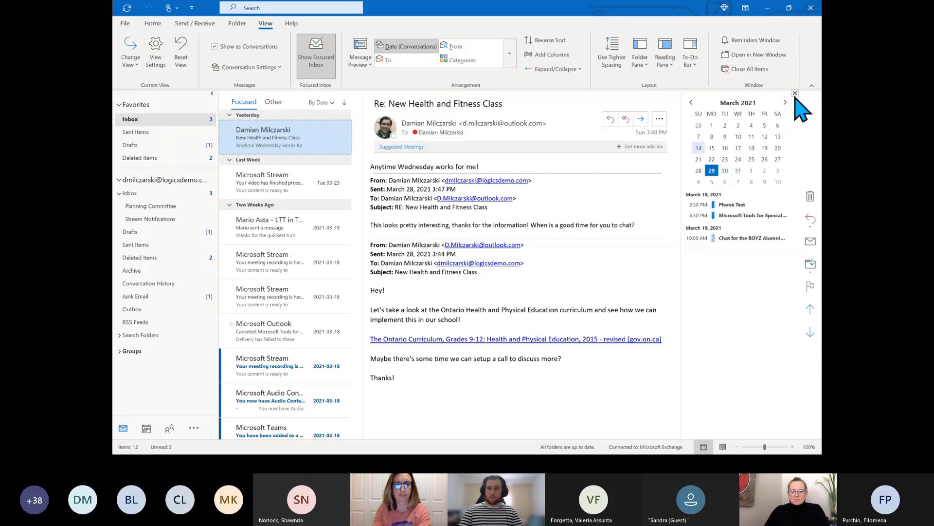
click(795, 93)
click(691, 63)
click(705, 109)
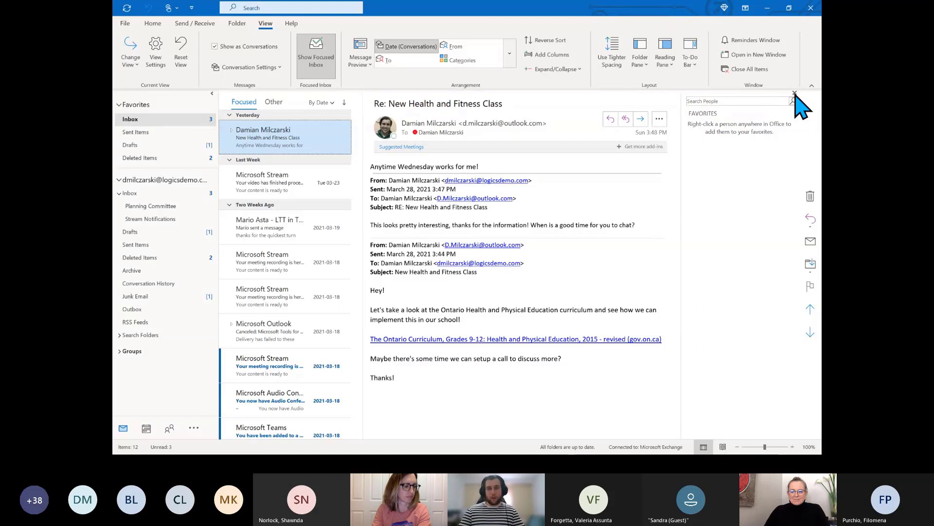
click(795, 94)
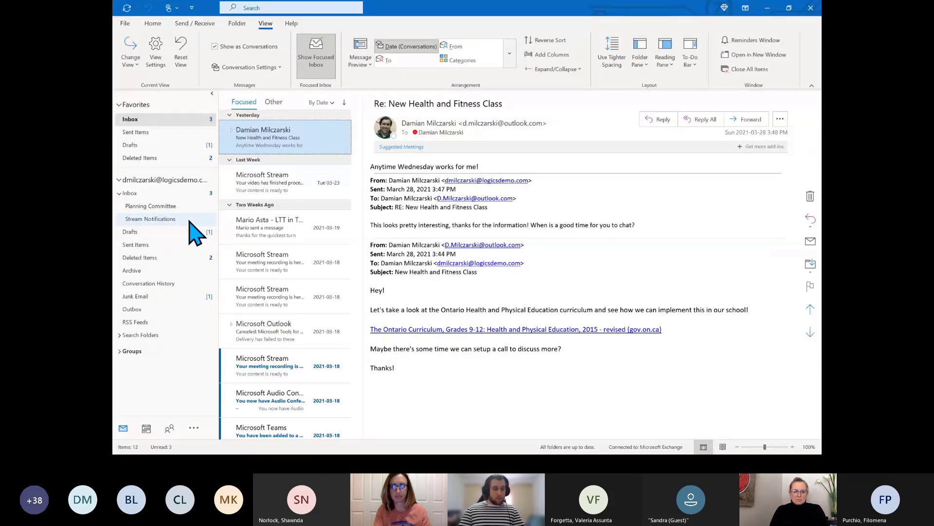
Add a new folder named 'Health and Fitness' beneath the Inbox
right_click(183, 198)
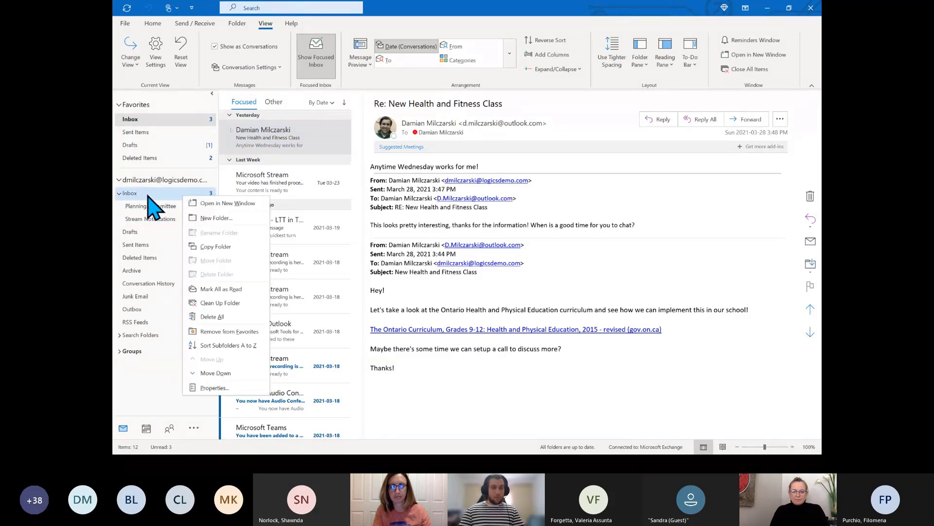
click(237, 219)
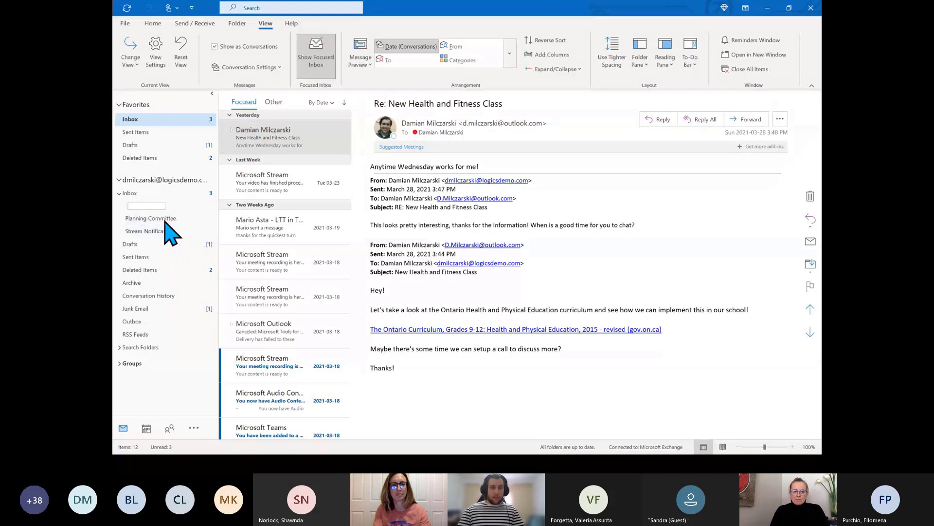
text(H)
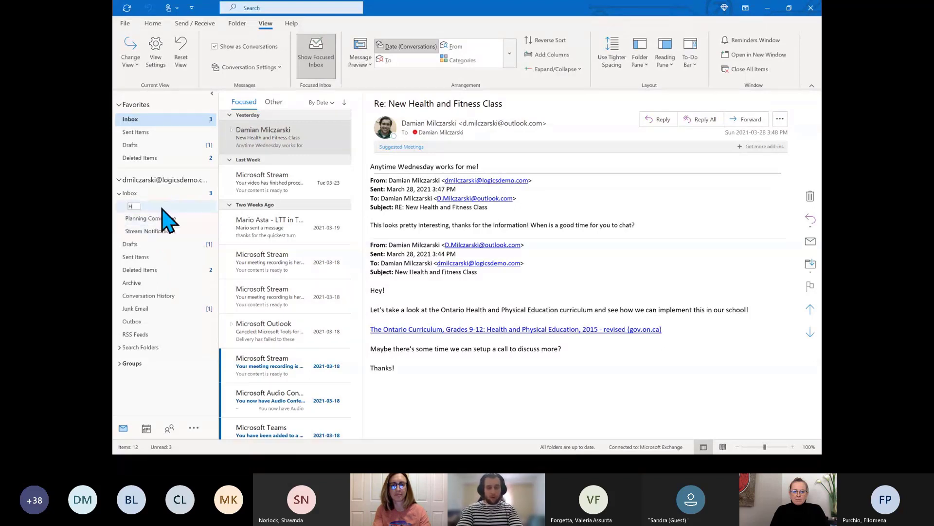
text(ealth and Fi)
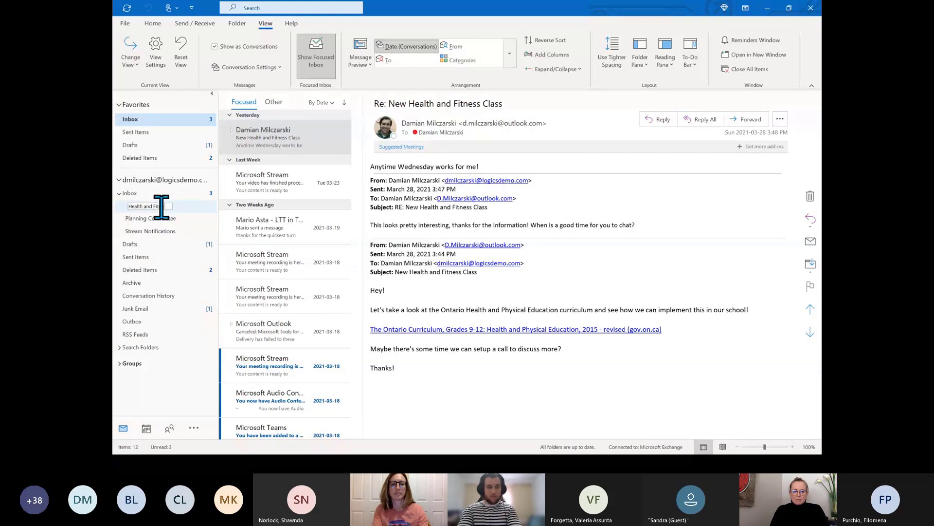
text(tness)
key(Return)
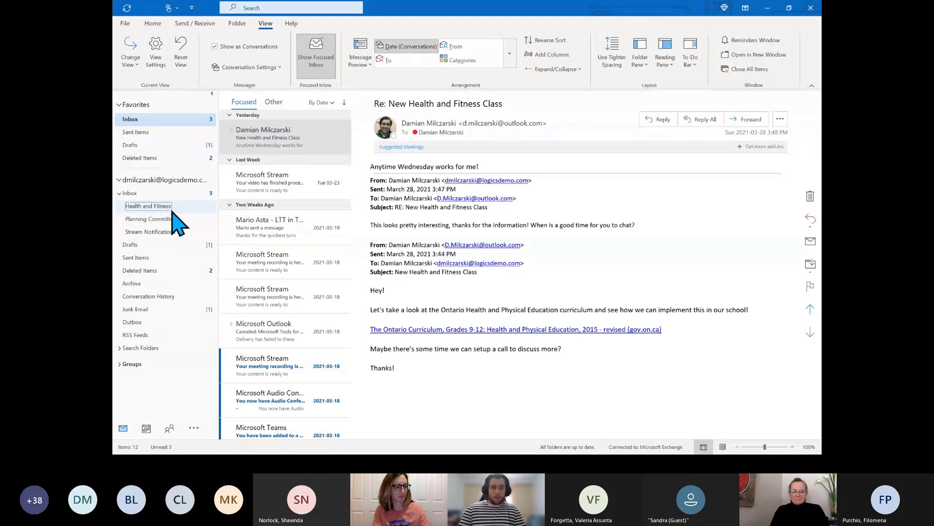
Create a 'Nutrition' subfolder inside the Health and Fitness folder
right_click(177, 223)
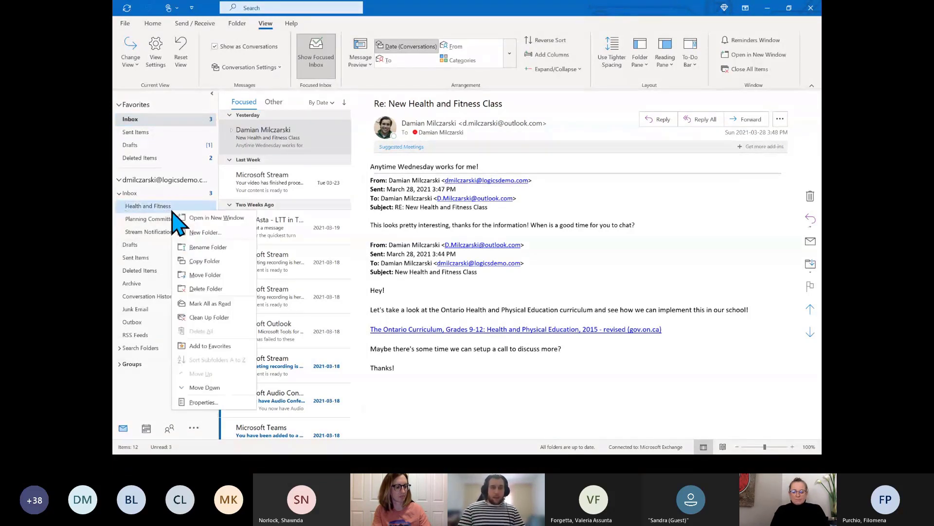
click(208, 233)
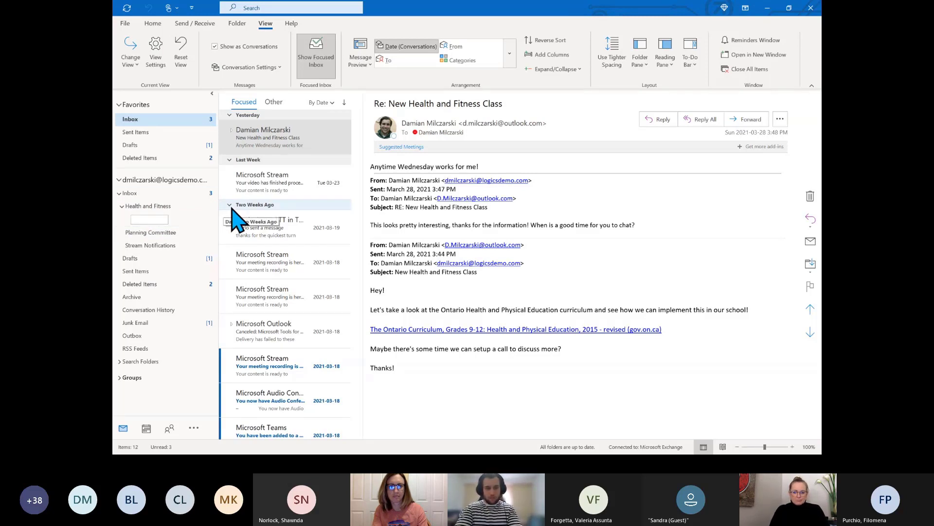
text(u)
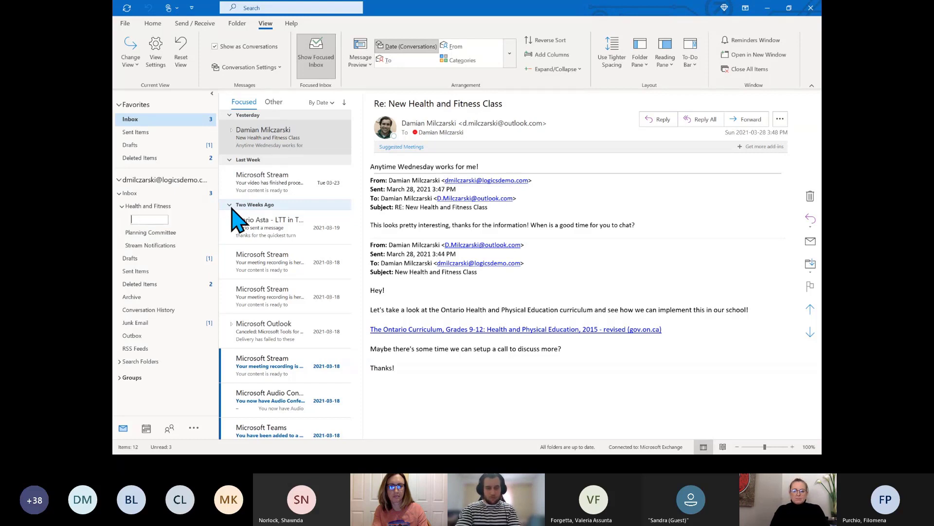
text(Nutrition)
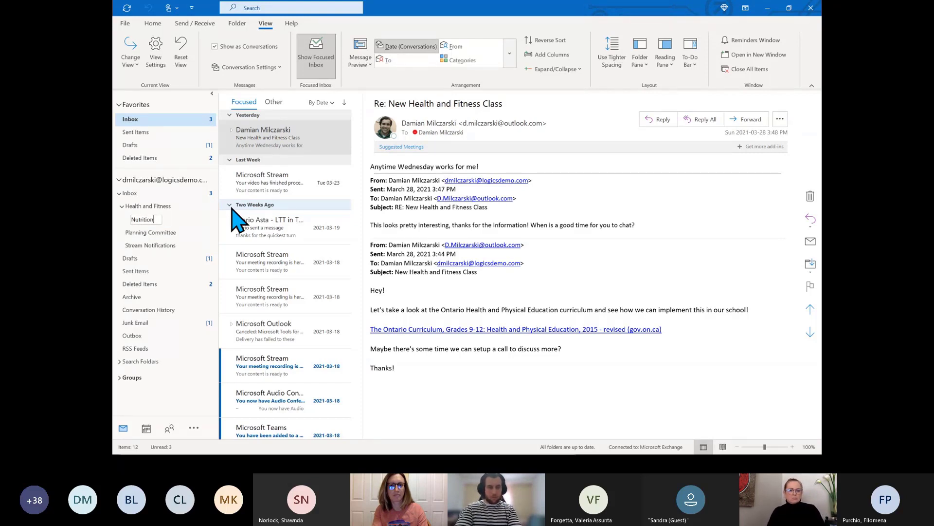
key(Return)
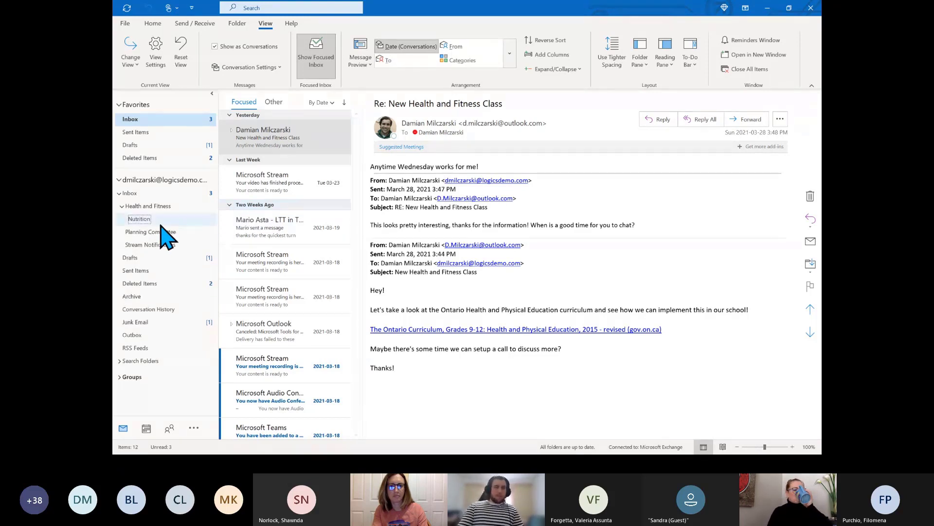
Collapse and re-expand Health and Fitness, then switch between the Other and Focused views
click(121, 206)
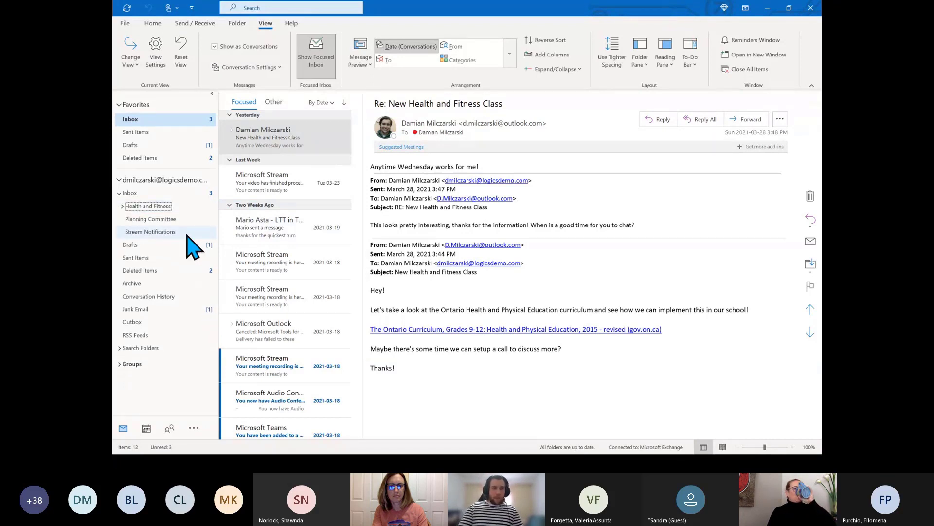
click(122, 206)
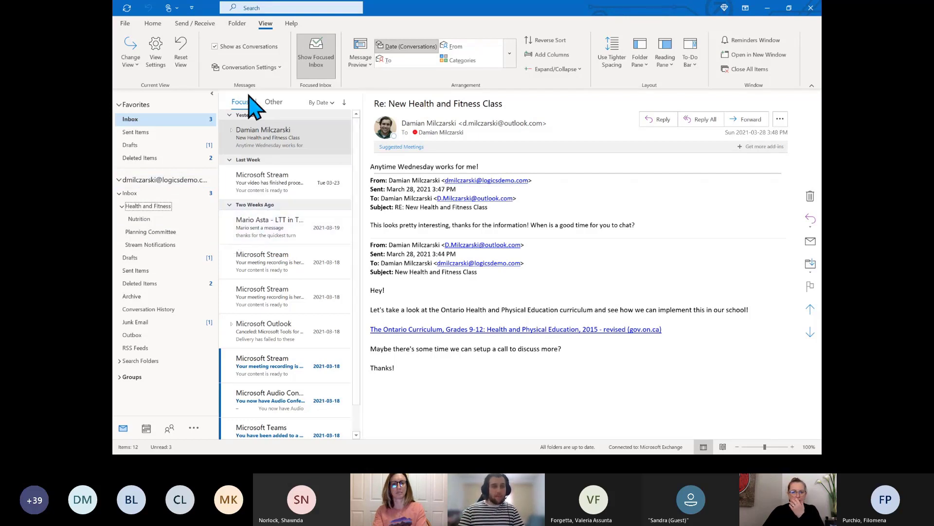
click(275, 102)
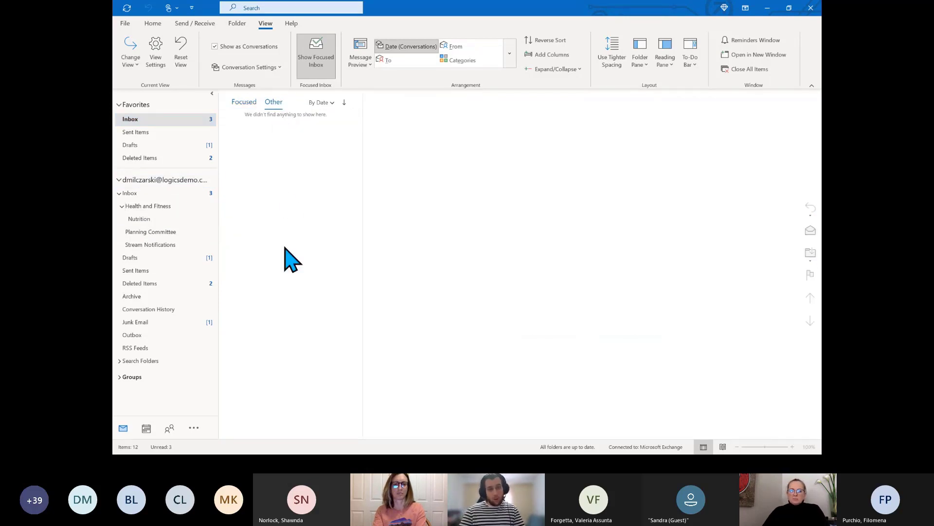
click(246, 102)
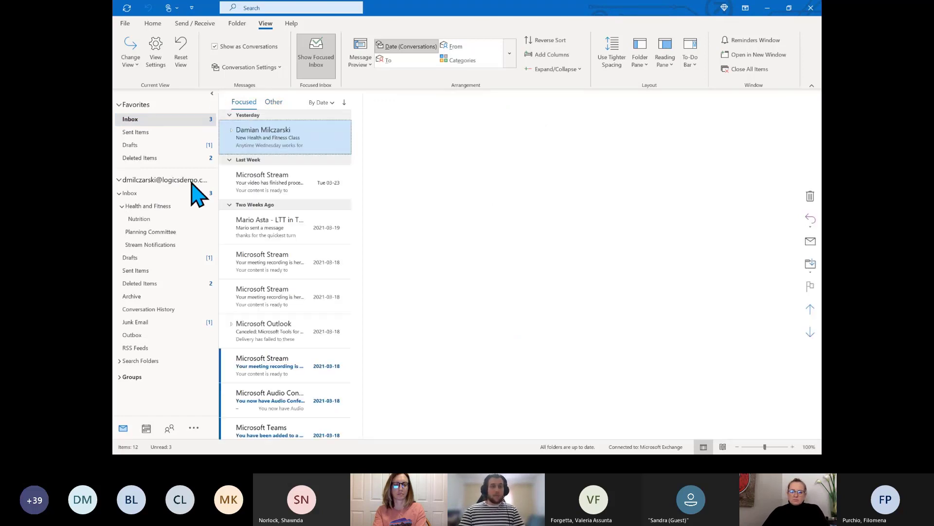
Remove the Nutrition subfolder, confirming its move to Deleted Items
right_click(155, 220)
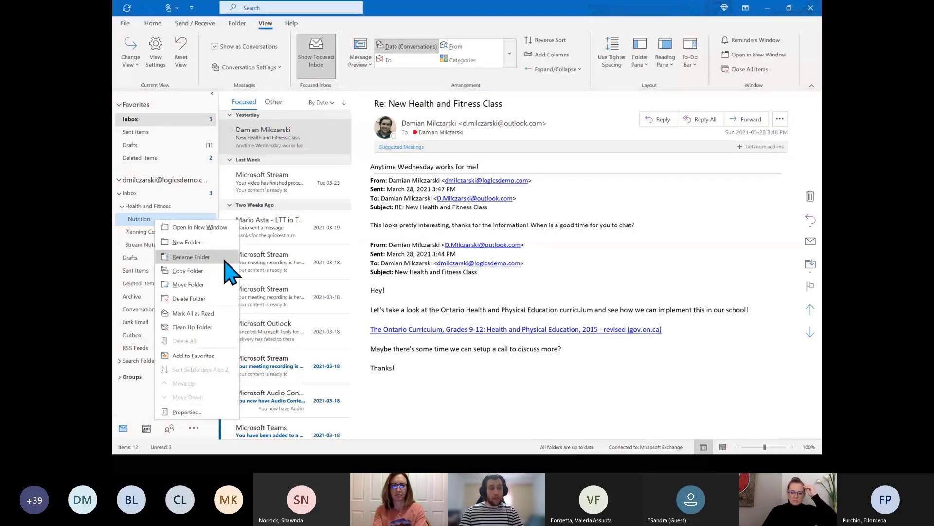
click(209, 299)
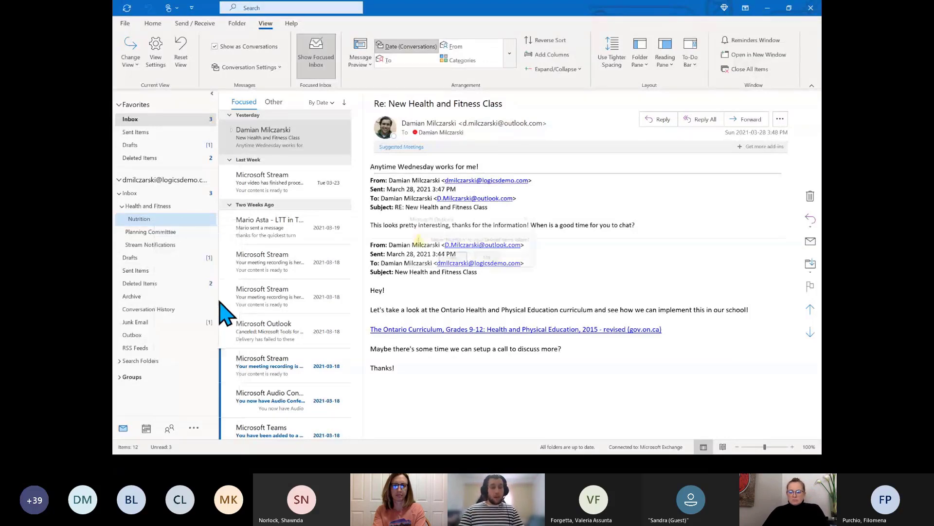
key(Return)
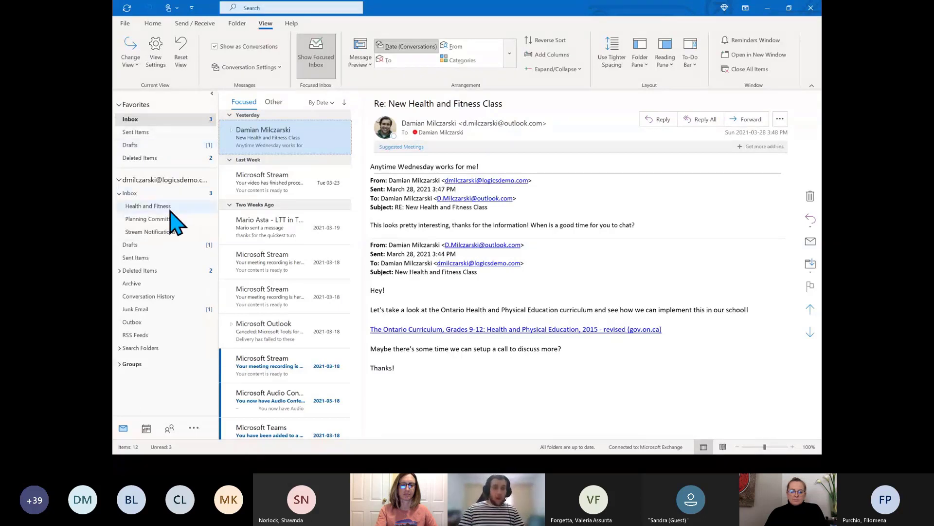
Create a new Inbox subfolder named after the colleague
right_click(148, 194)
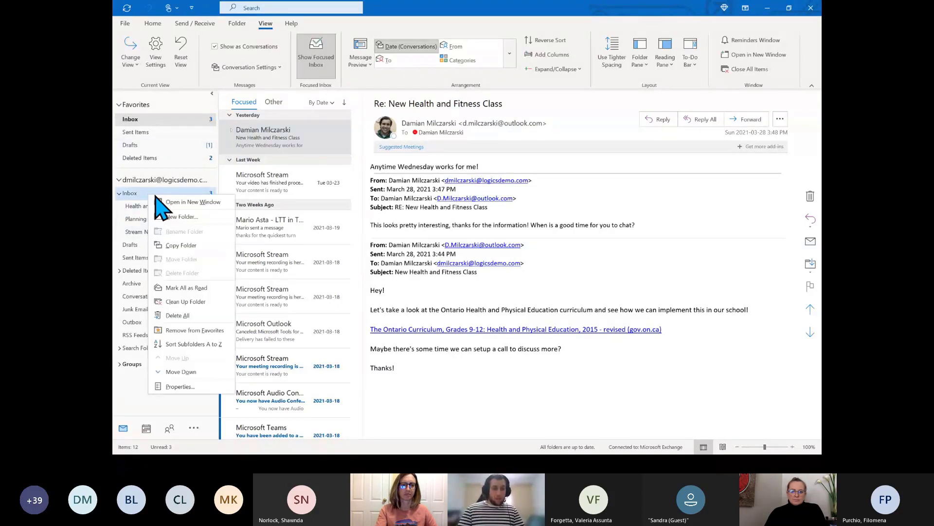
click(207, 218)
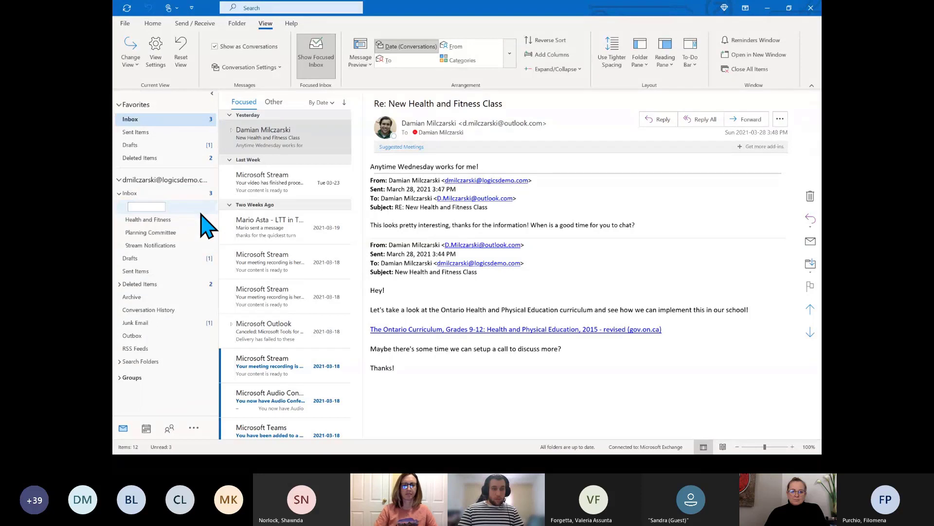
text(Patti)
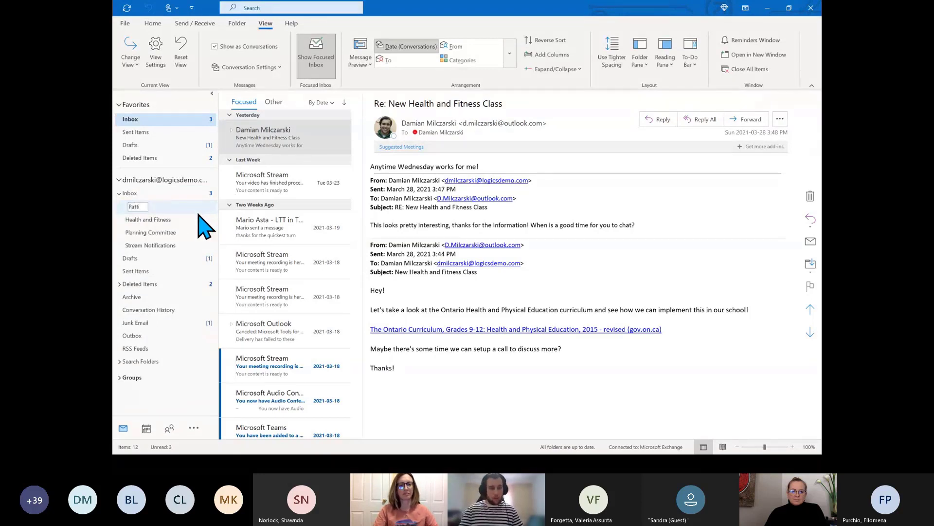
key(Return)
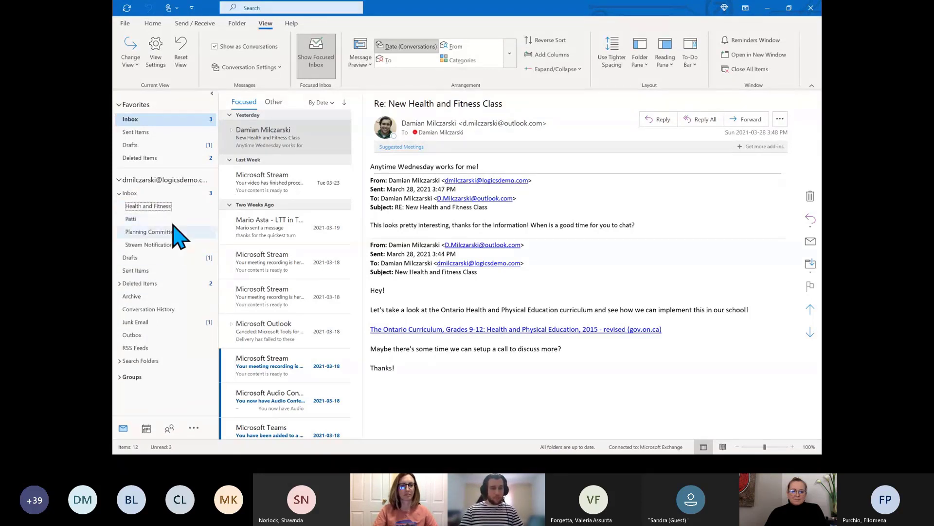
Pin the colleague's folder to Favorites and position it directly below Inbox
right_click(174, 220)
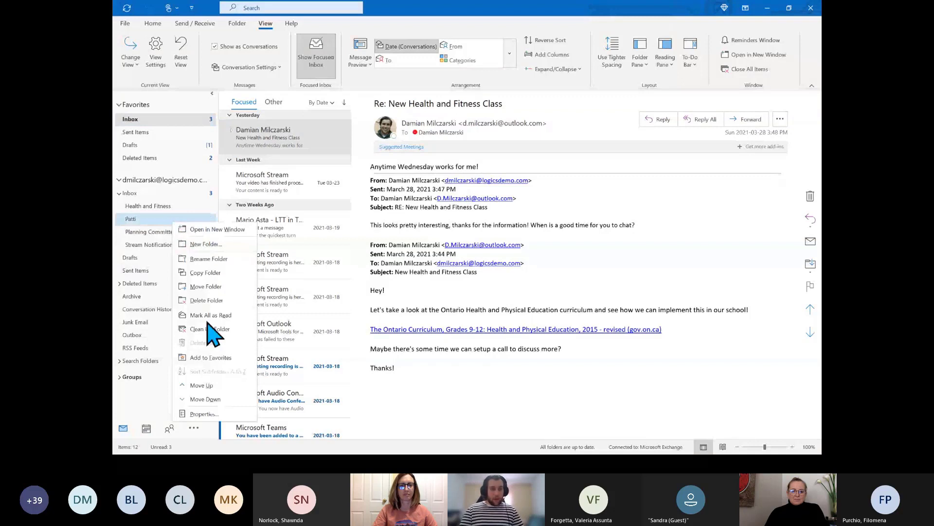
click(210, 358)
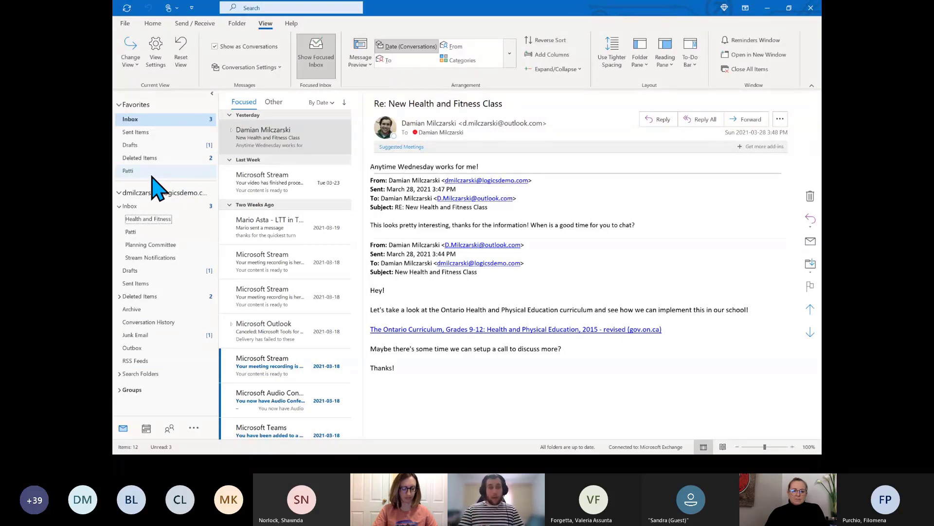
drag(154, 173, 163, 141)
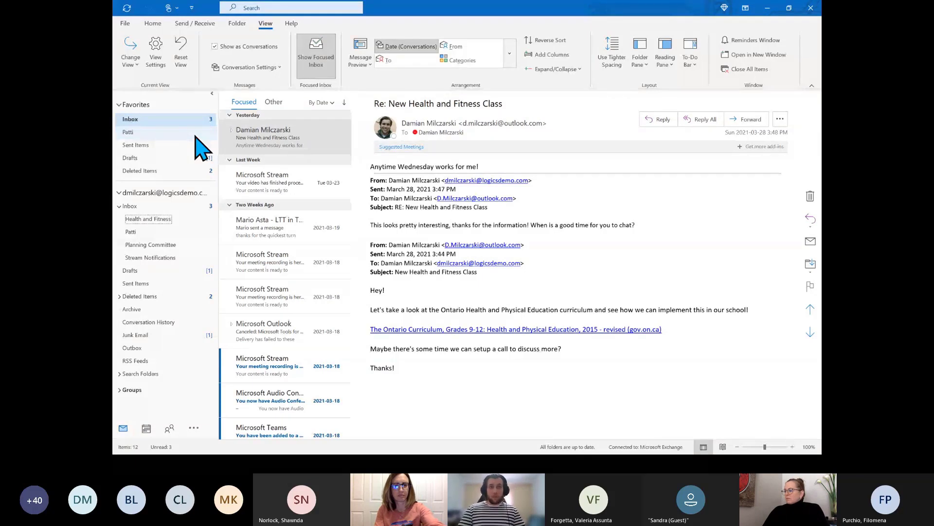
From the Home tab, start a new blank email message
click(153, 24)
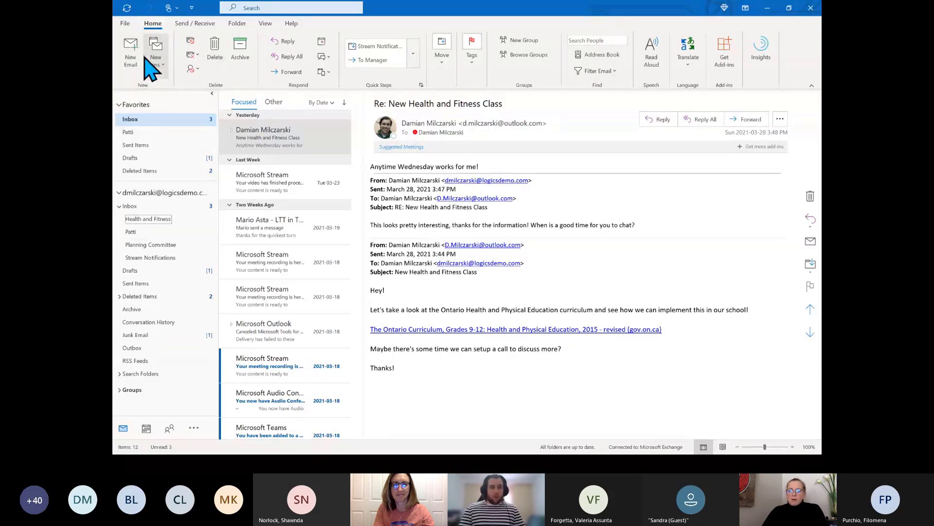
click(131, 49)
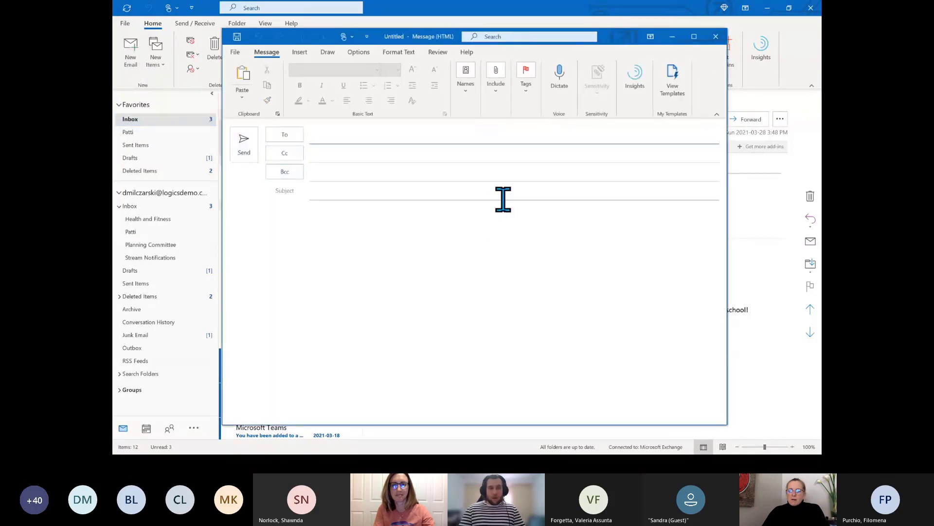
Enter 'Welcome Aboard!' as the new message's subject line
click(503, 200)
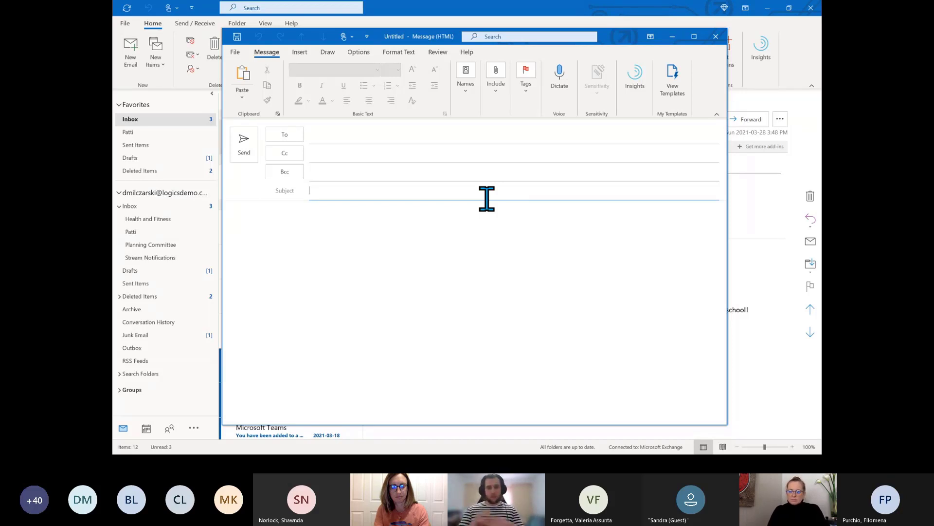
text(Welc)
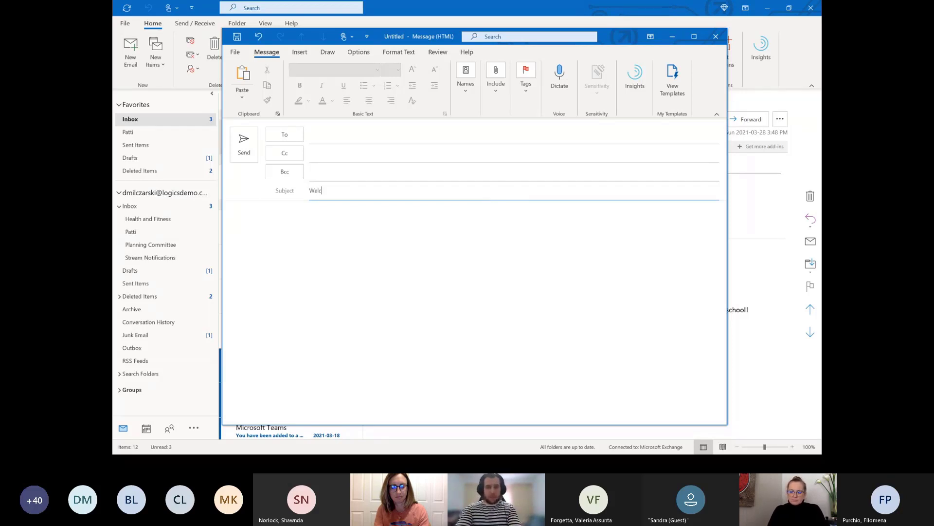
text(ome Abor)
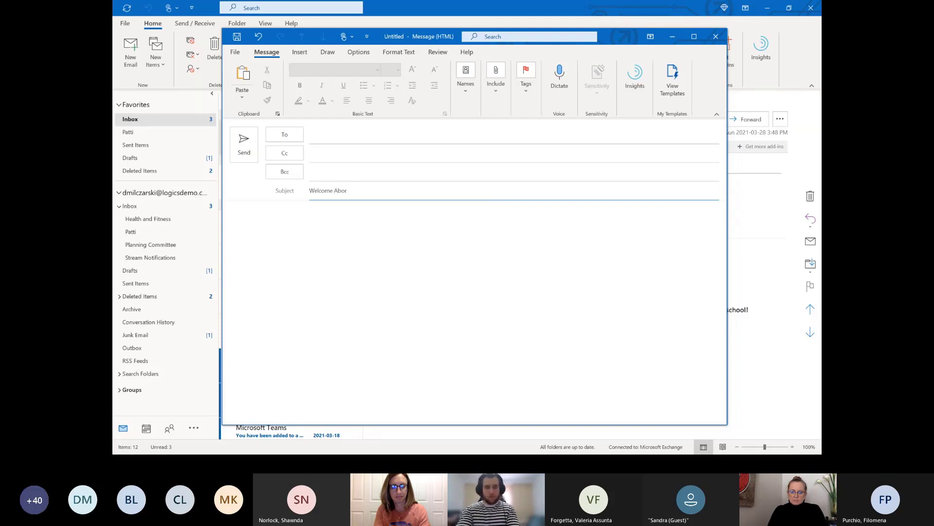
key(BackSpace)
text(ard!)
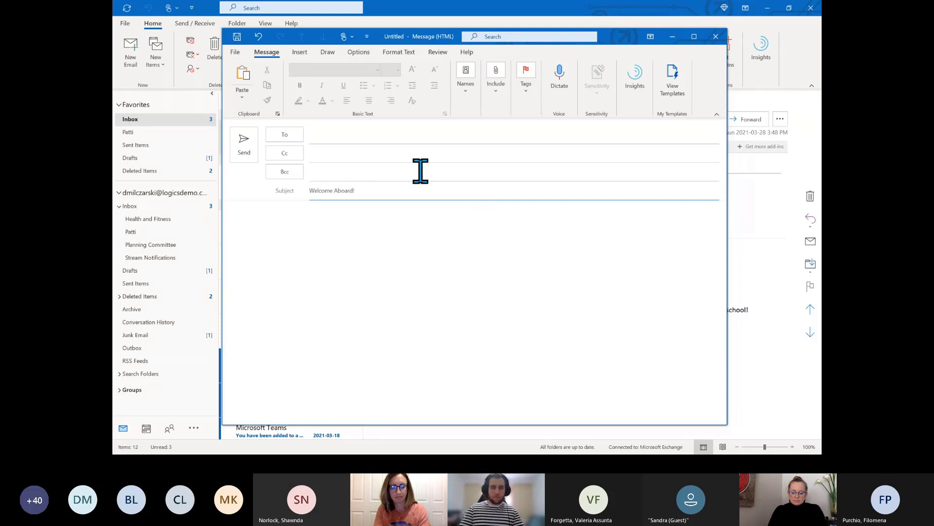
click(429, 134)
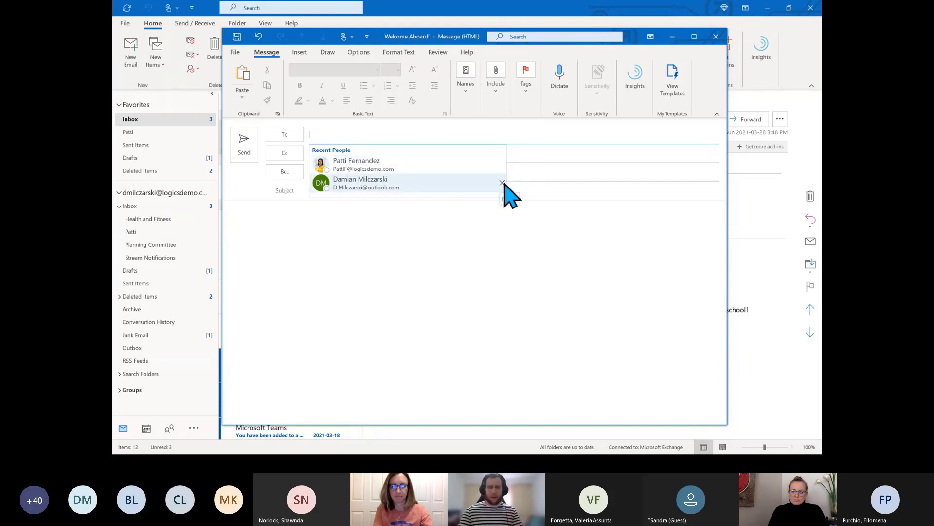
Drop a Recent People suggestion, type the new colleague's name in To, and maximize the window
click(503, 183)
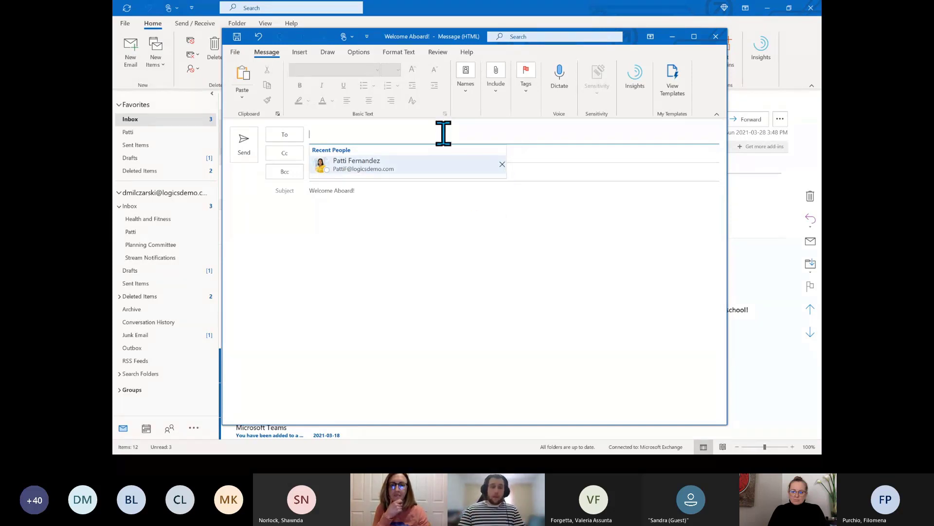
click(391, 134)
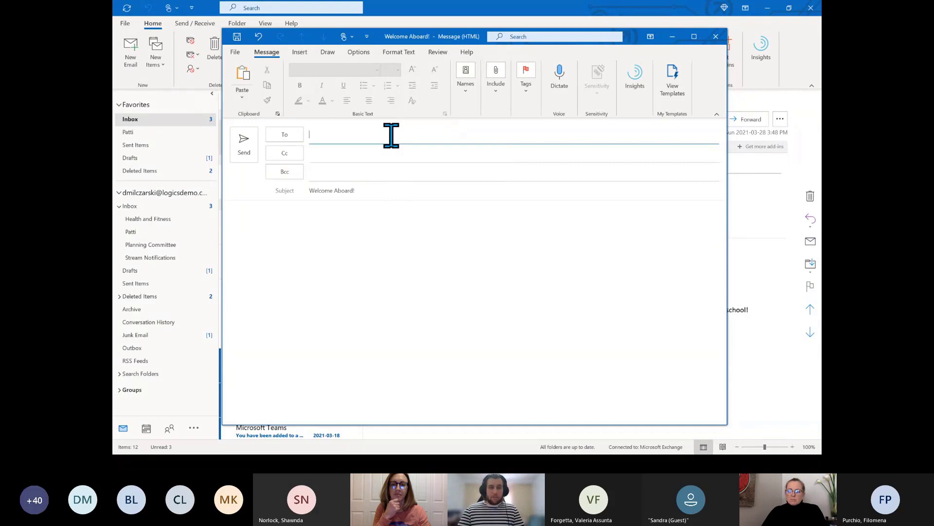
click(392, 135)
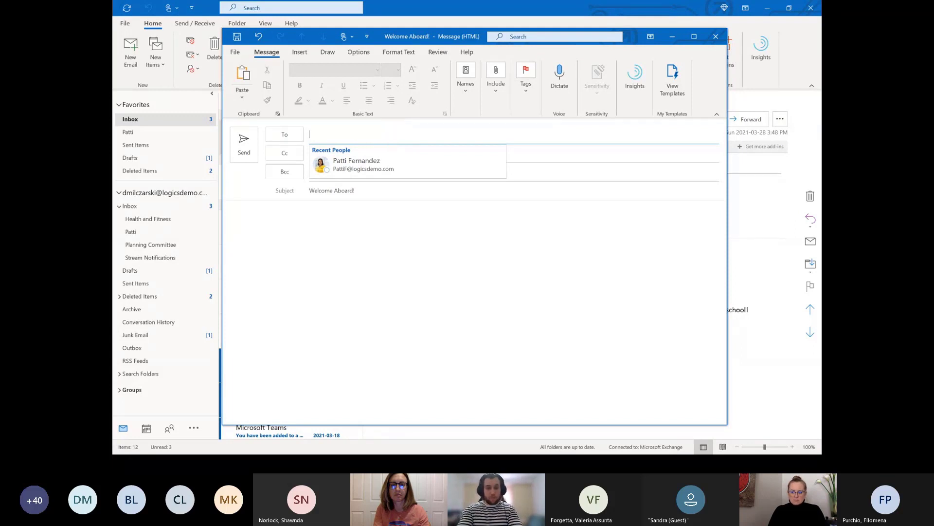
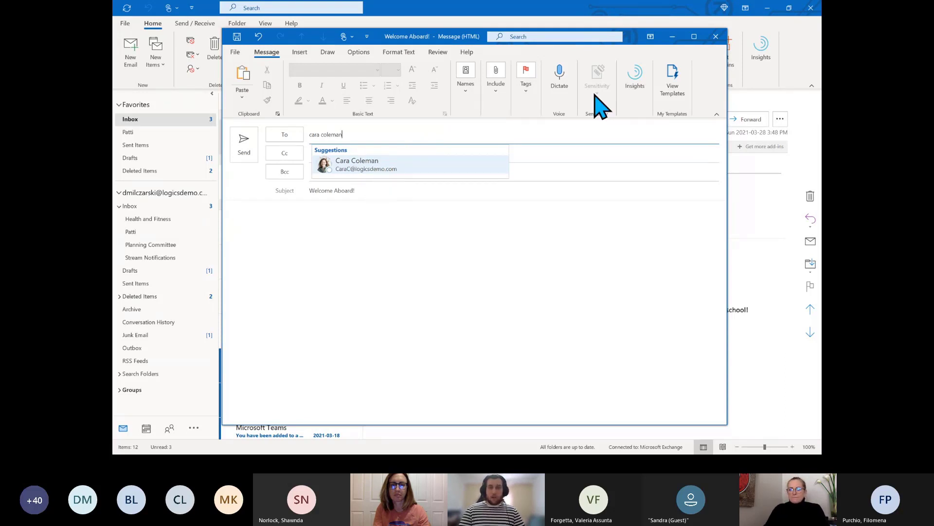
click(694, 37)
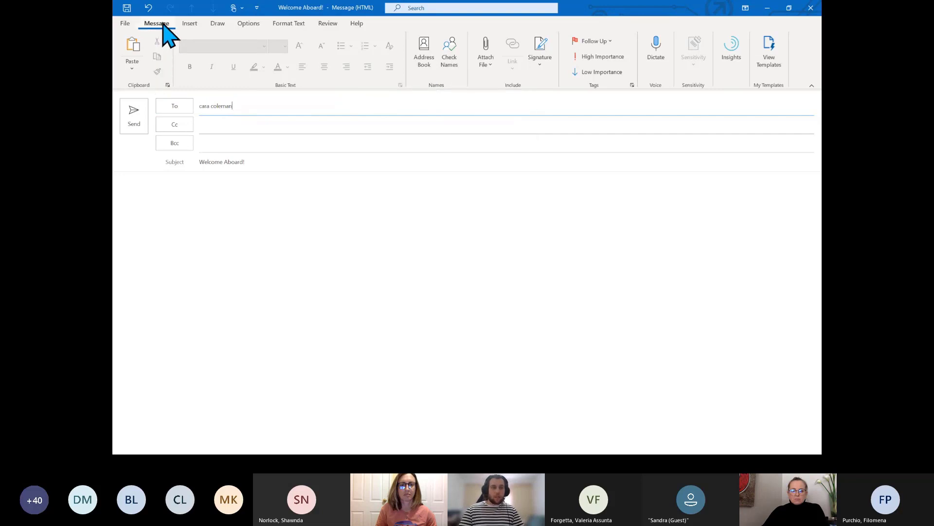
Resolve the typed recipient with Check Names and view their contact card
click(454, 63)
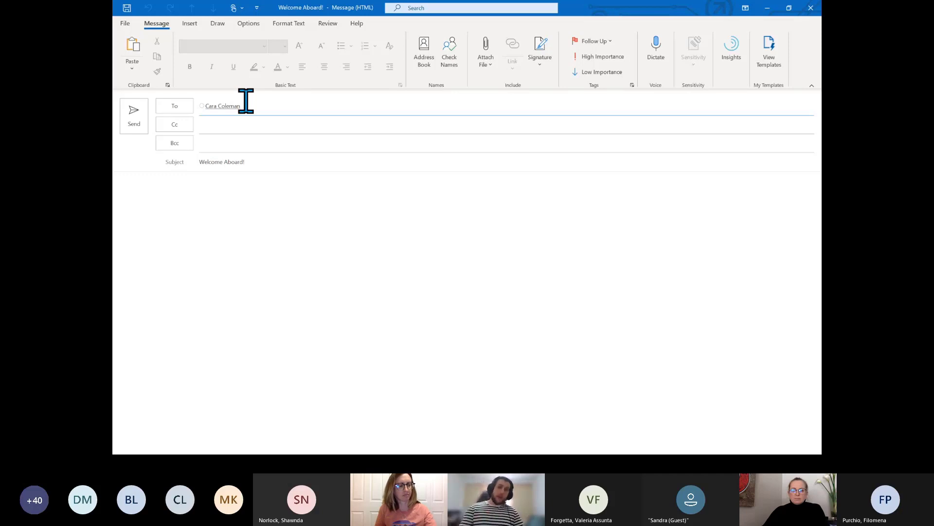
mouse_move(219, 107)
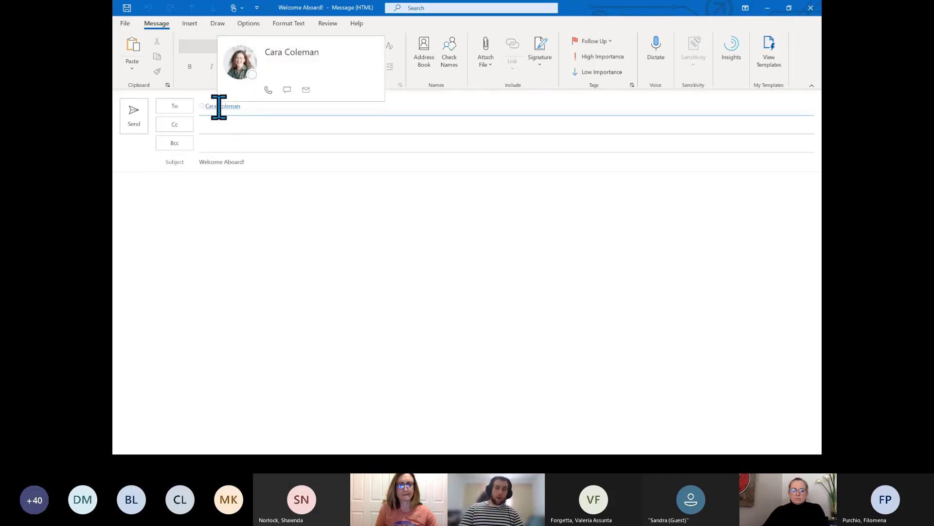
click(489, 211)
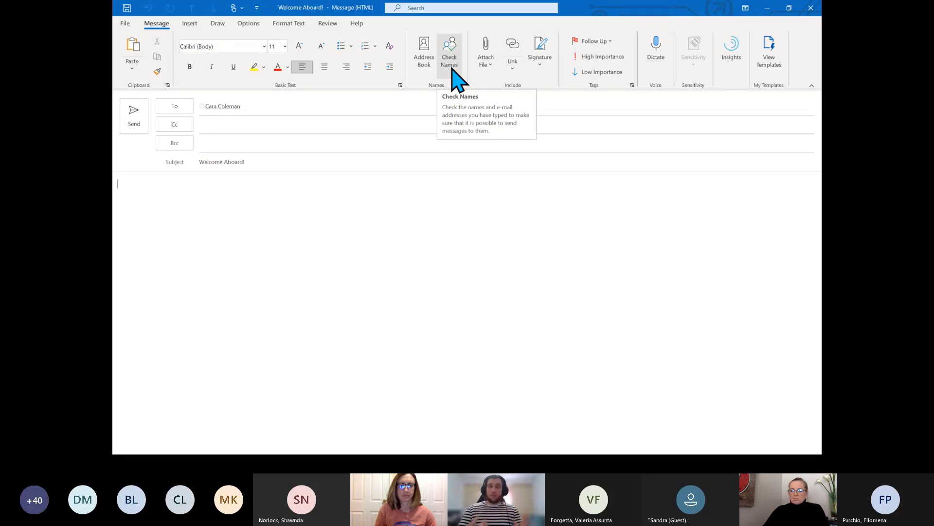
click(307, 104)
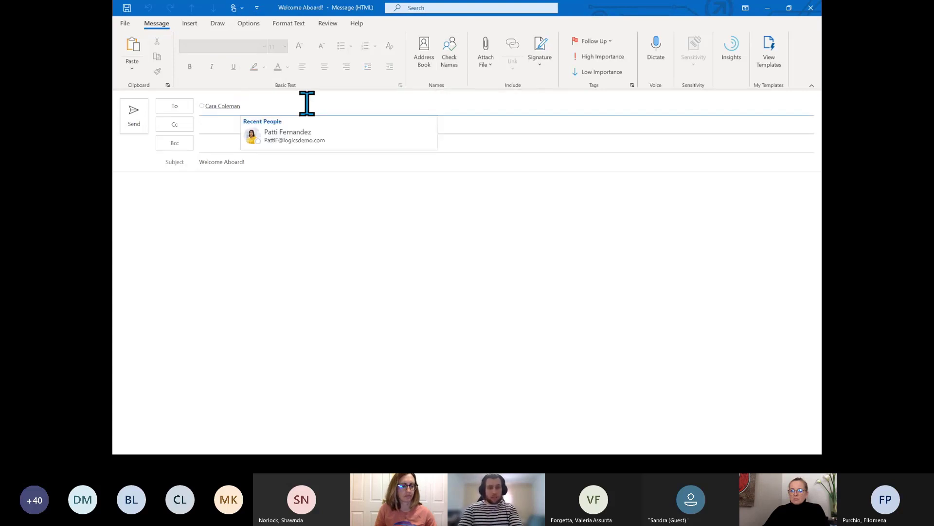
text(a)
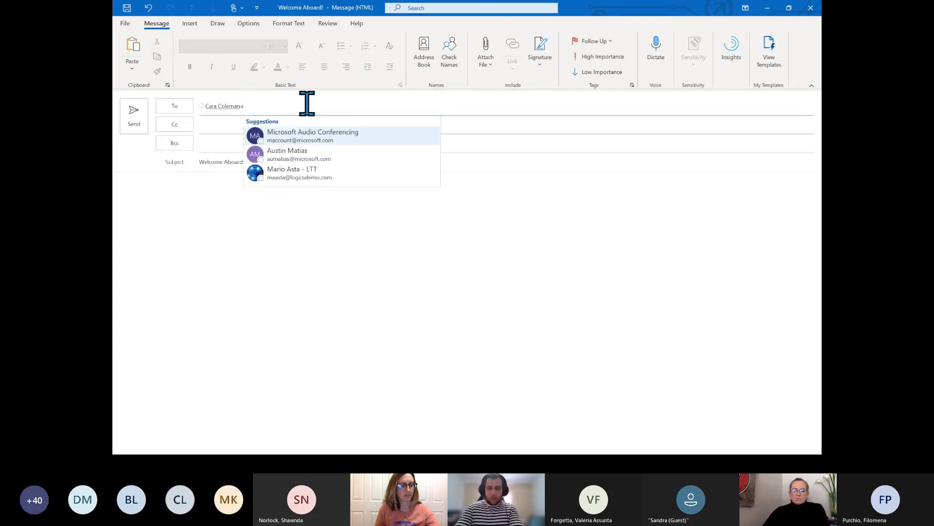
key(BackSpace)
text(; alex)
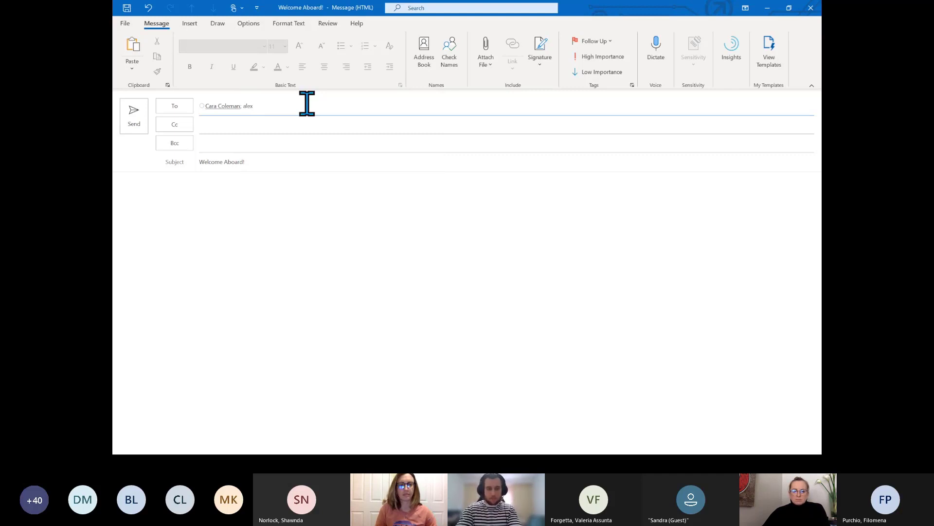
click(453, 61)
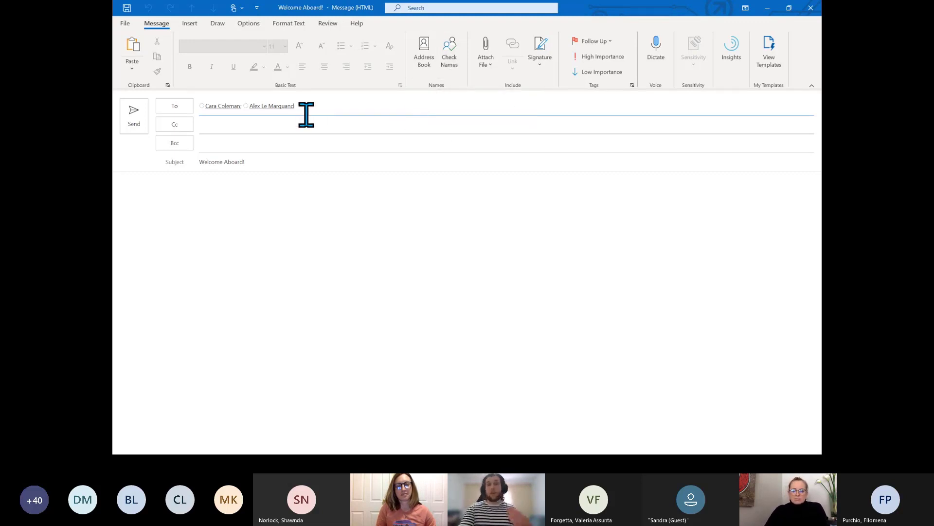
key(BackSpace)
key(BackSpace)
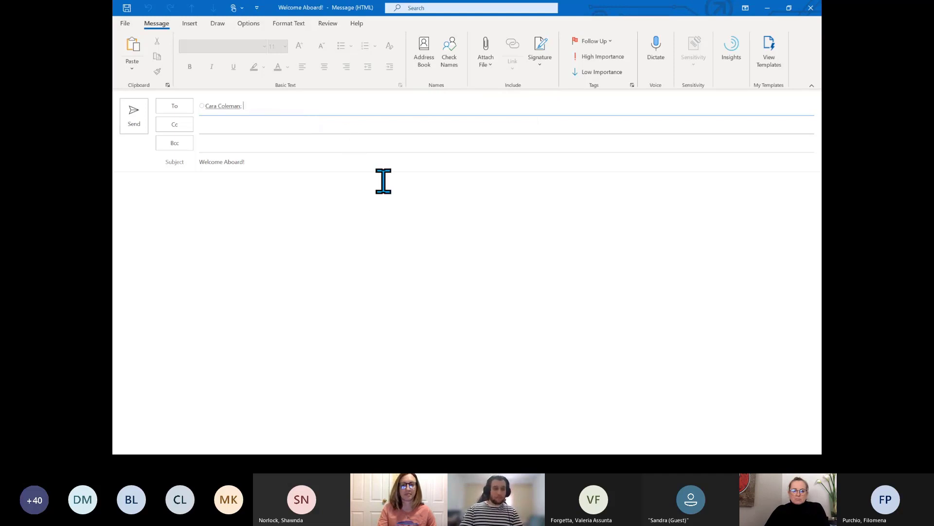
click(384, 181)
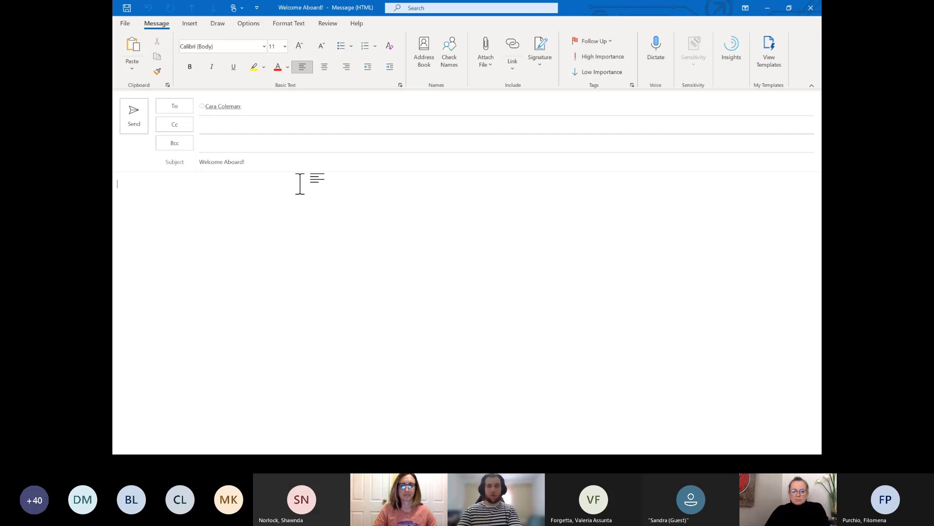
Write a greeting, 'Great to have you! I'll be helping you out remotely.', and a documents line
text(Hey Cara,)
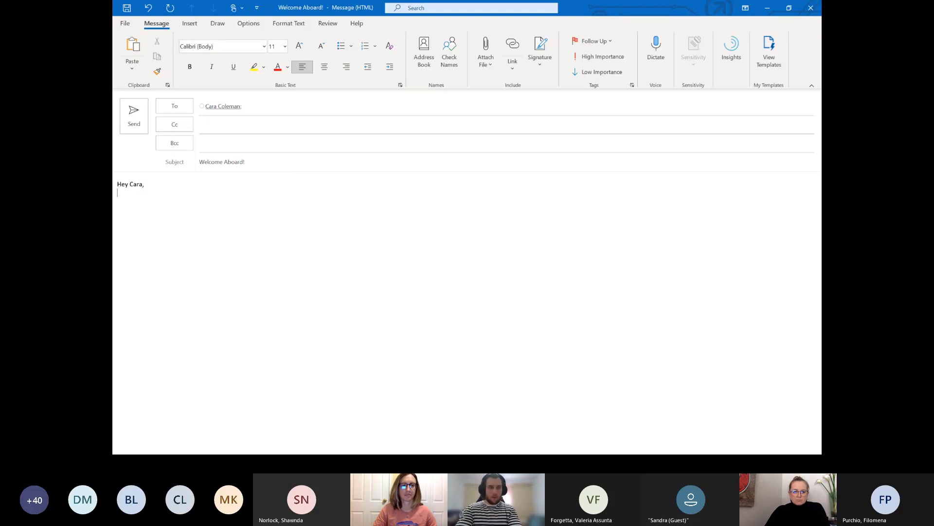
key(Return)
text(W)
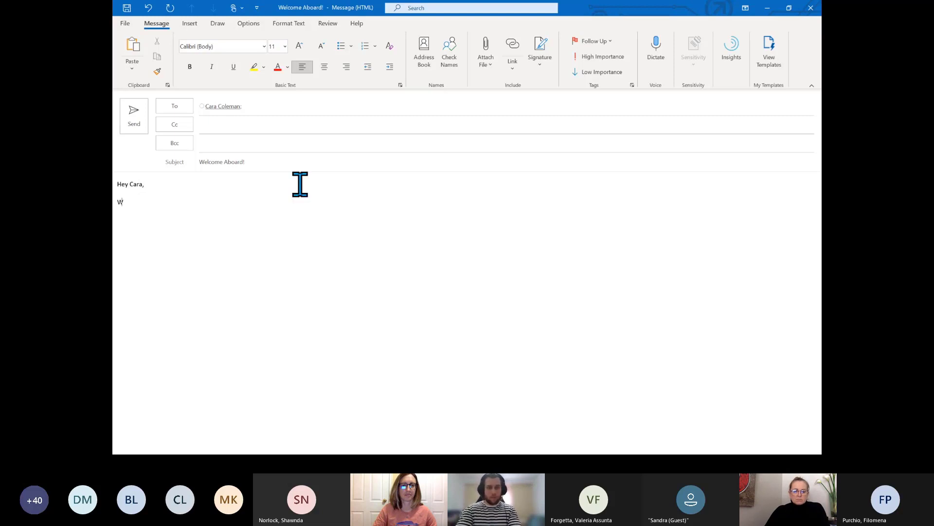
key(BackSpace)
text(Gre)
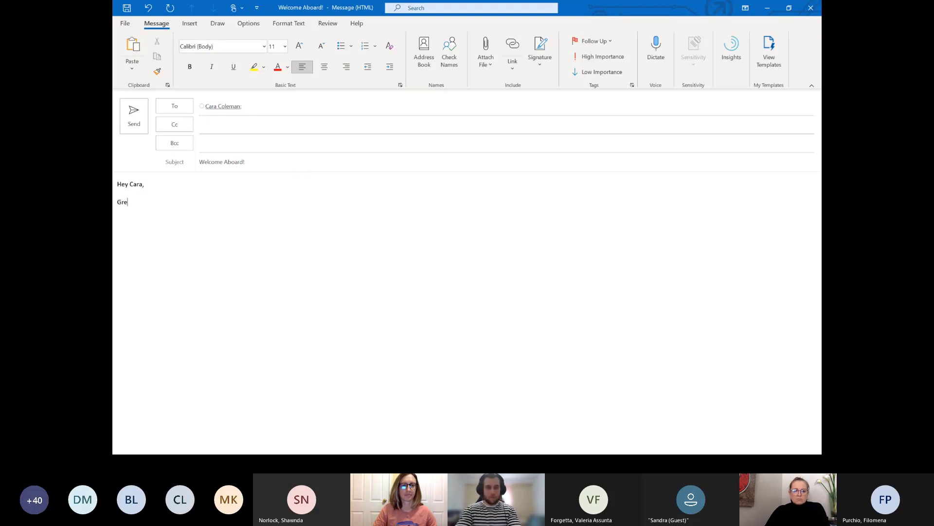
text(at to hae yo)
key(BackSpace)
key(BackSpace)
key(BackSpace)
key(BackSpace)
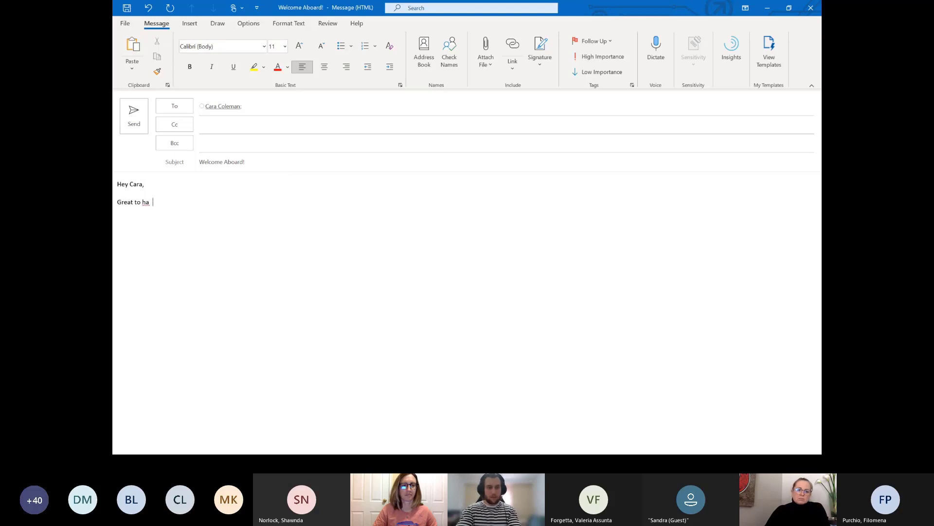
text(e)
key(BackSpace)
key(BackSpace)
text(ve yo)
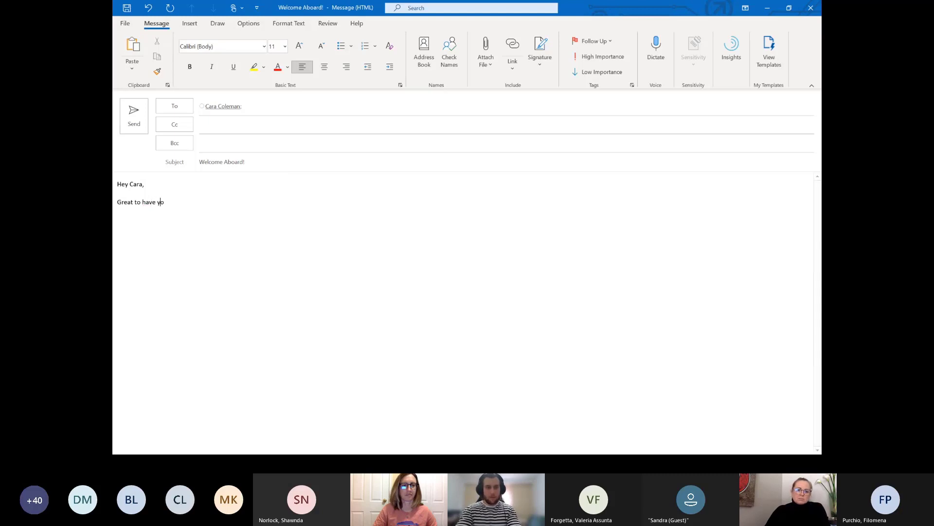
text(u! I'll be help)
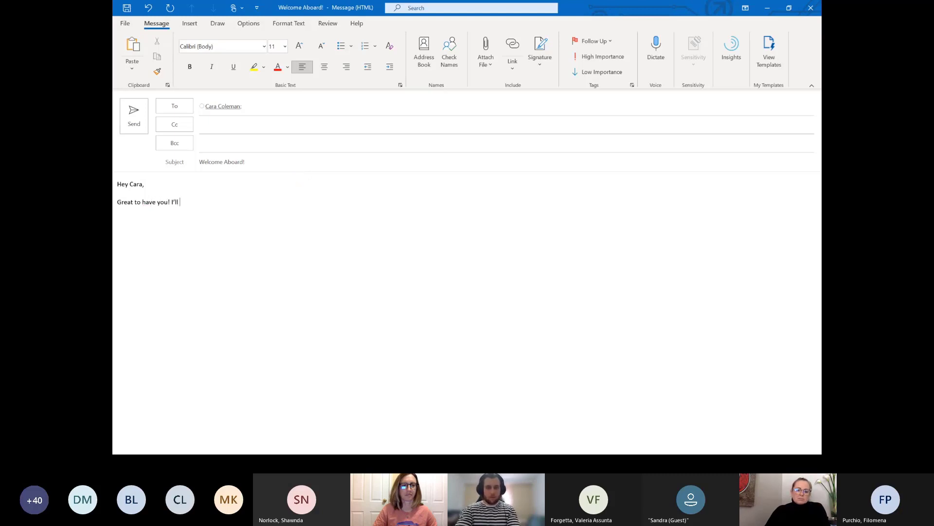
text(ing you)
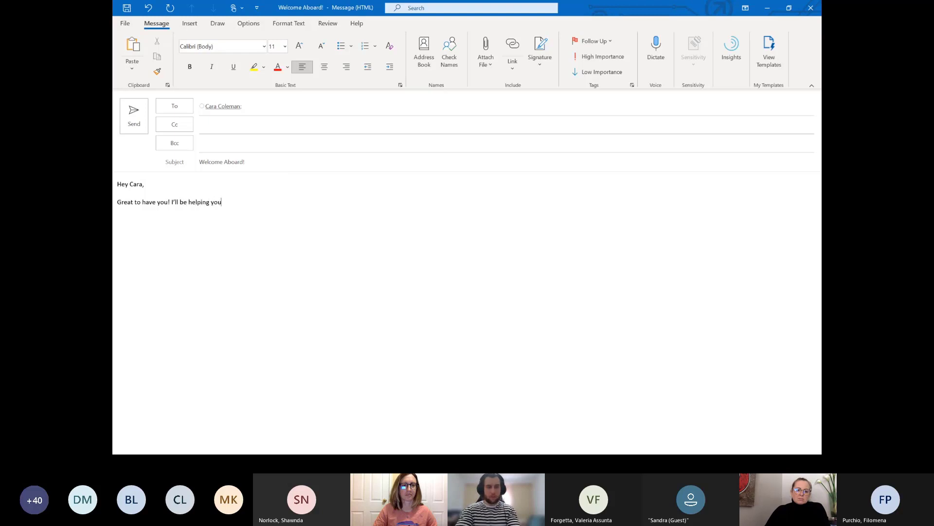
text( out remotely.)
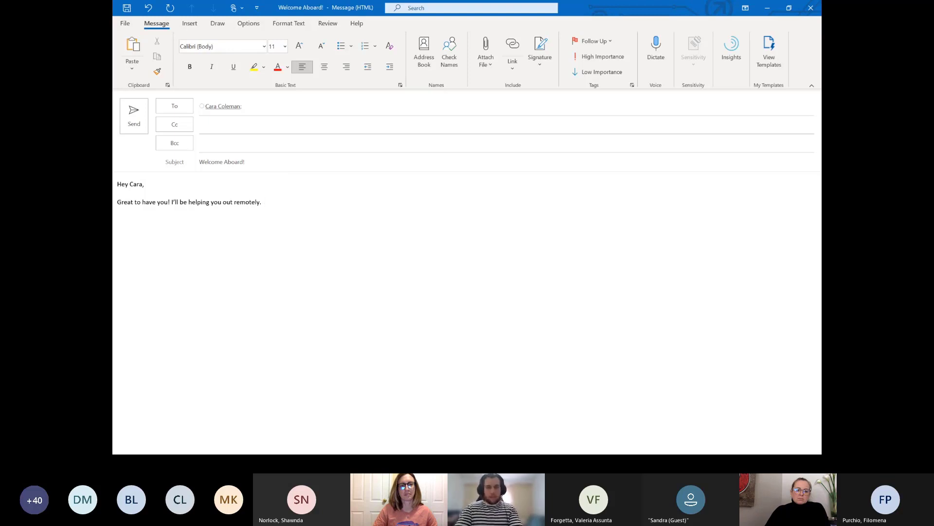
text(Patti will)
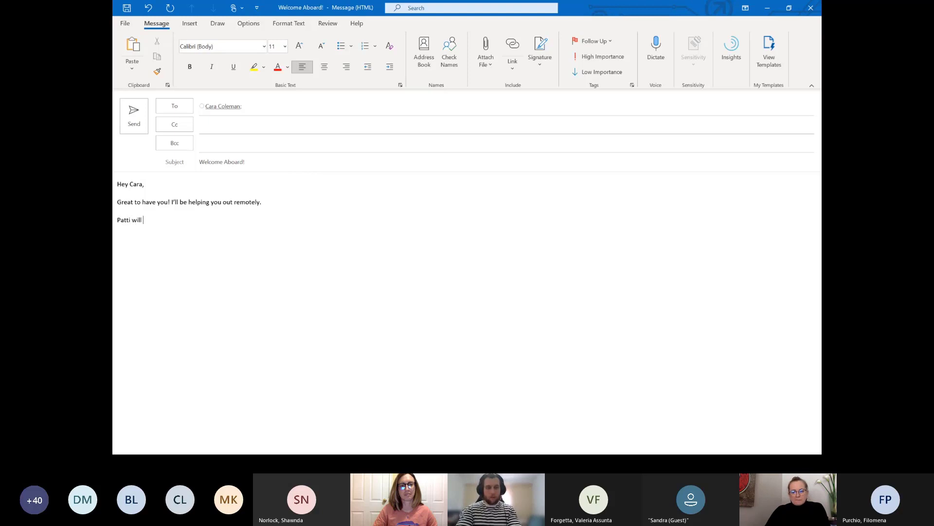
text( send some documents)
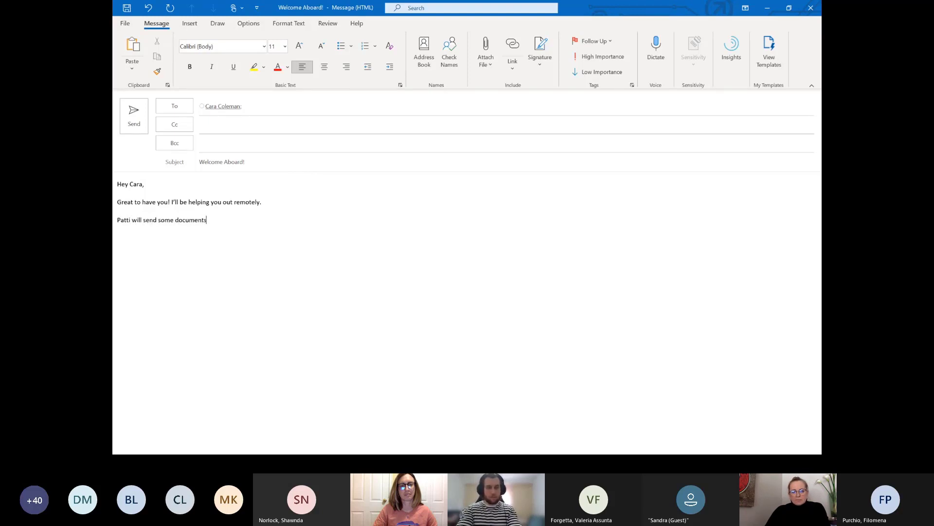
text( your way.)
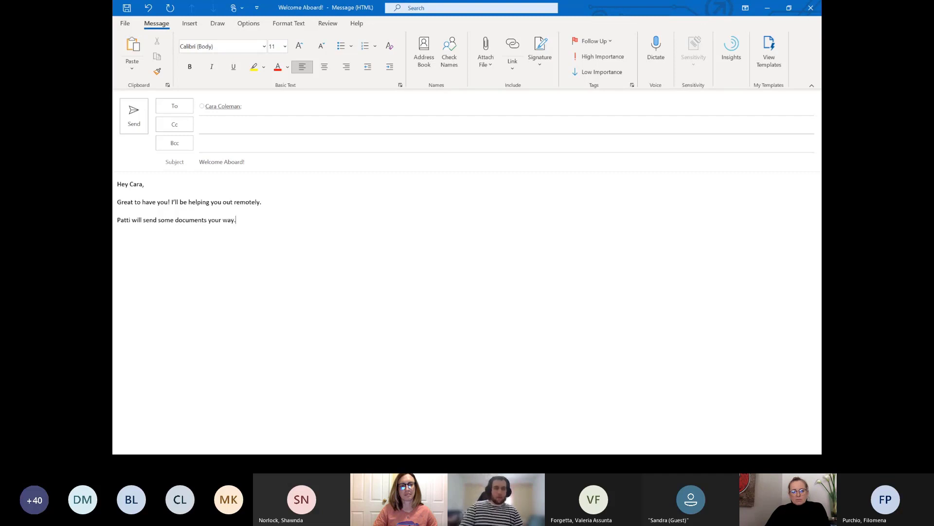
Add the colleague as a Cc recipient of the draft
click(292, 122)
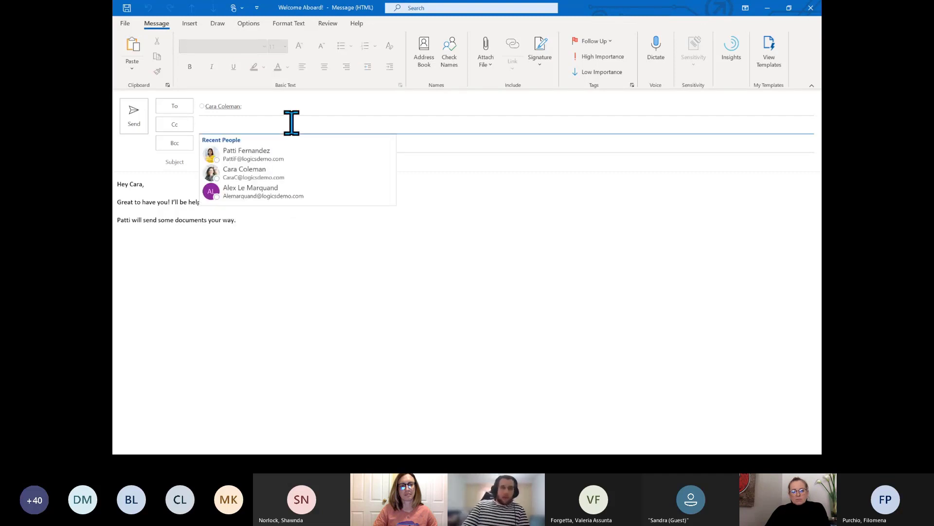
text(p)
click(302, 155)
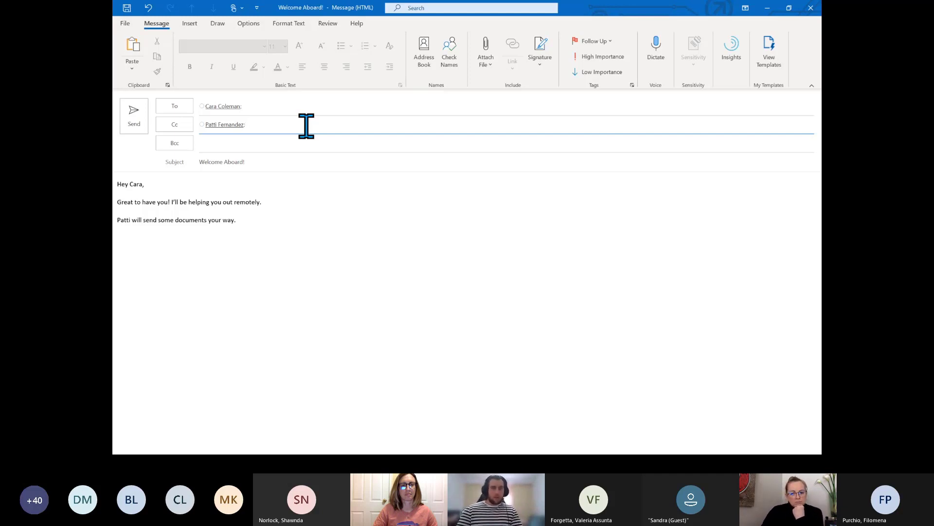
click(270, 220)
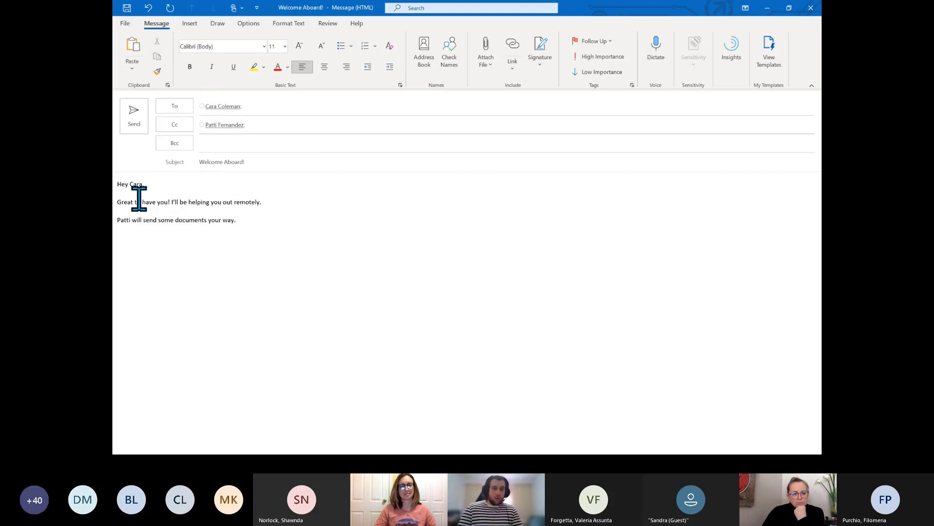
Remove the Cc recipient again and delete the sentence about sending documents
click(129, 221)
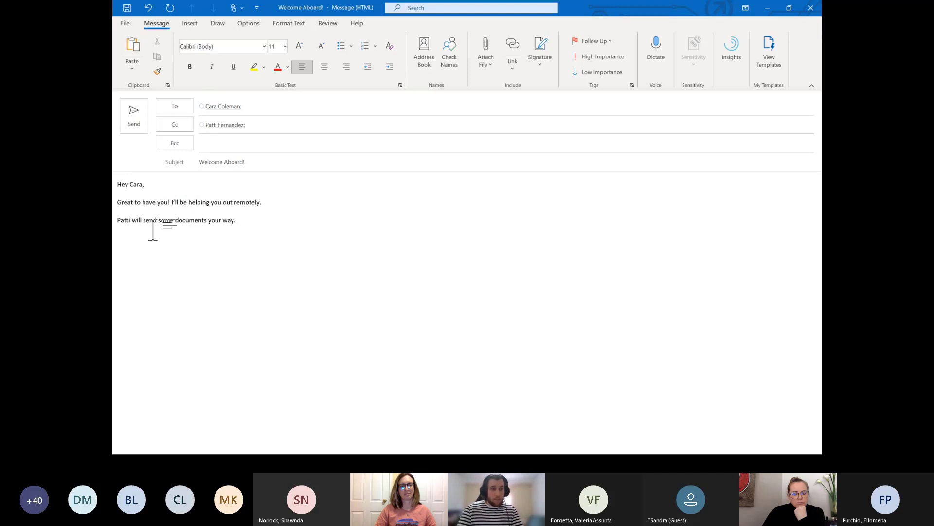
click(258, 221)
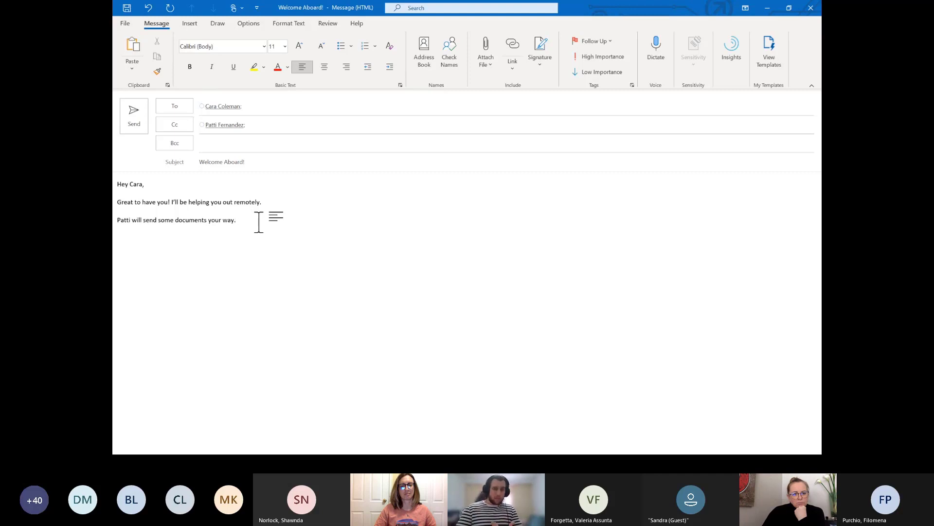
click(268, 123)
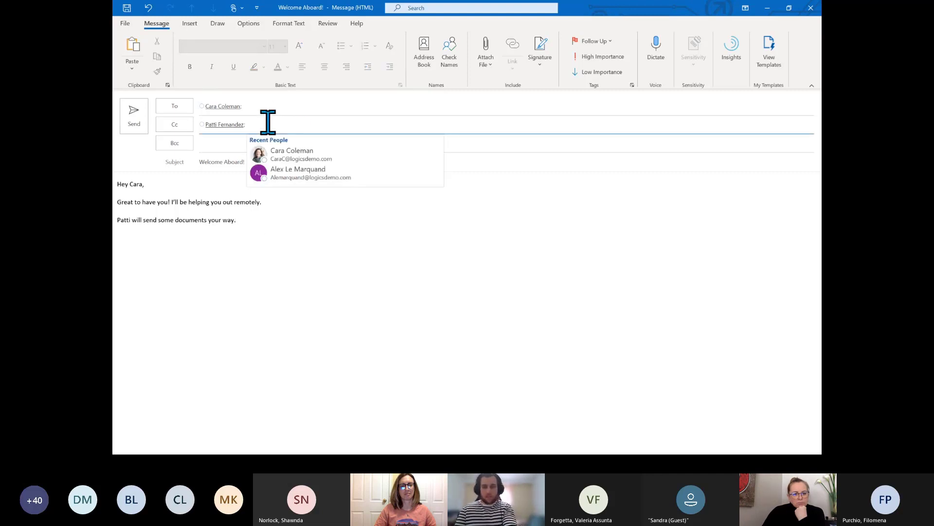
key(BackSpace)
key(BackSpace)
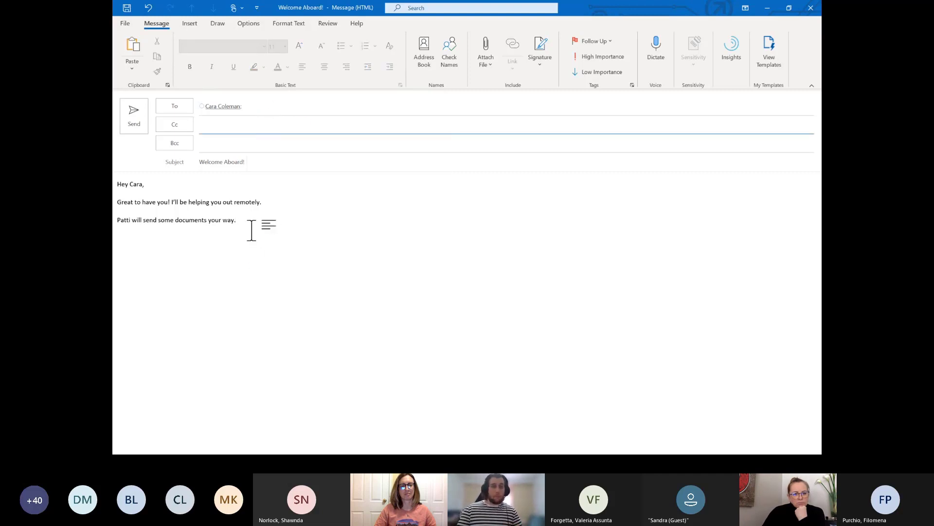
drag(238, 220, 121, 220)
key(BackSpace)
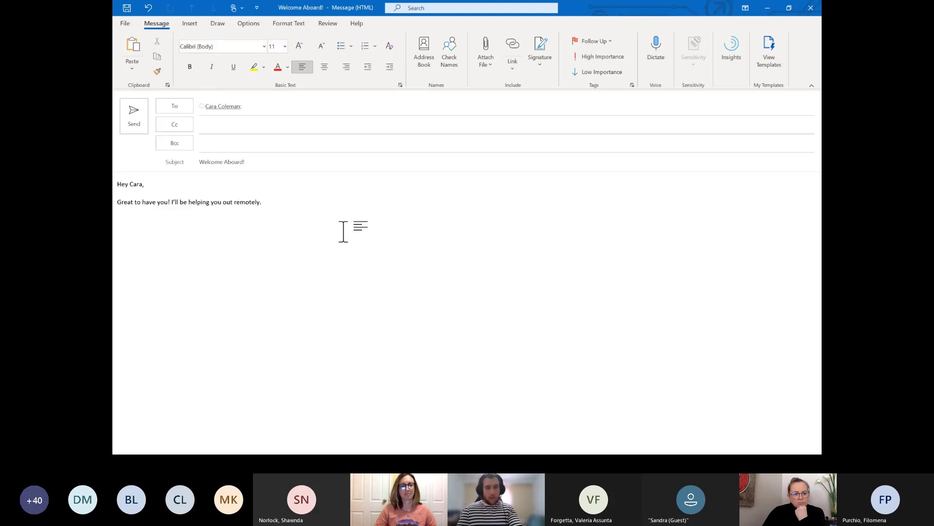
text(@)
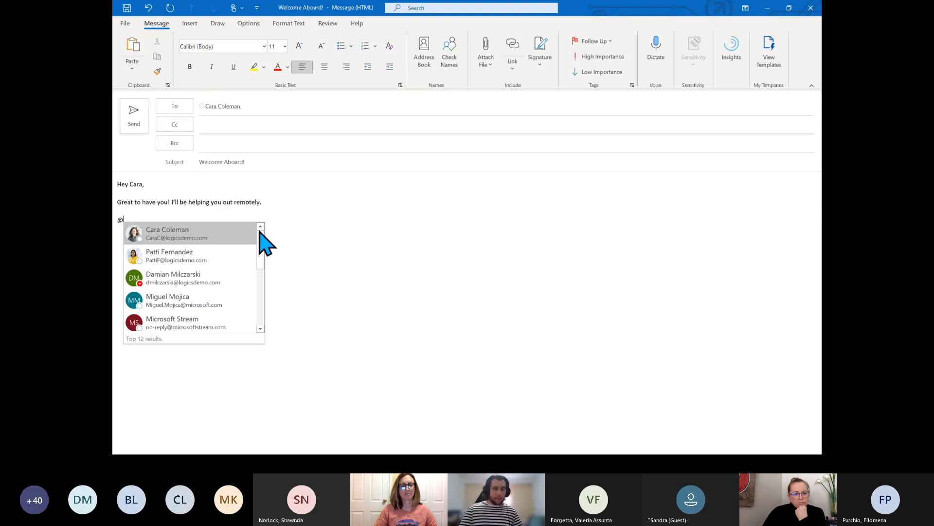
click(200, 257)
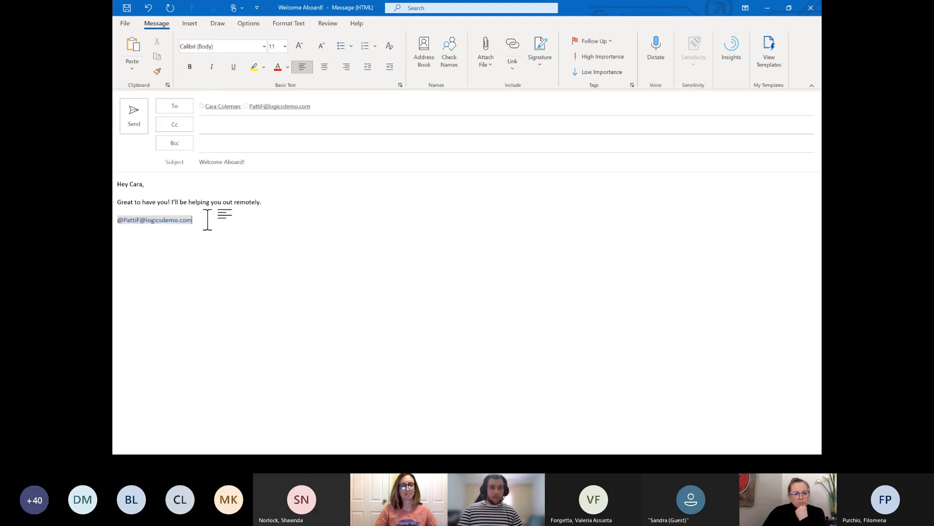
mouse_move(287, 111)
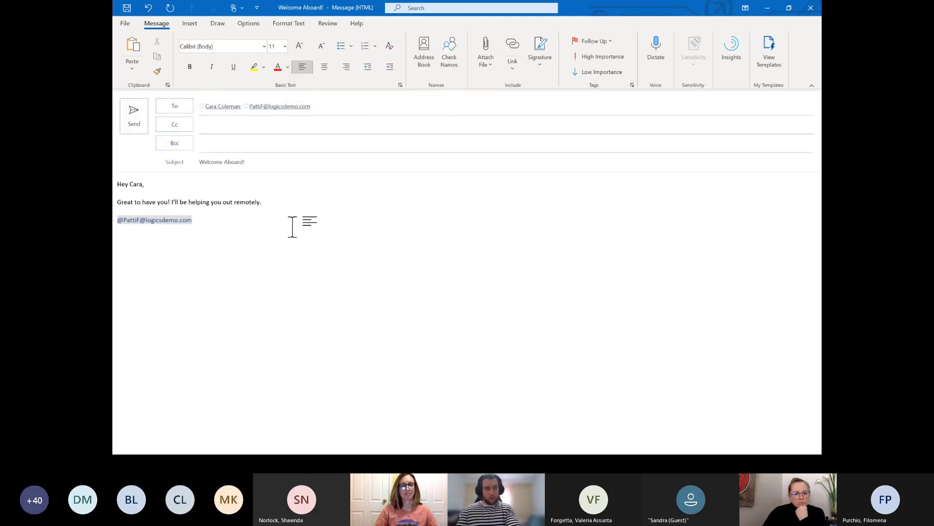
text(- Ca)
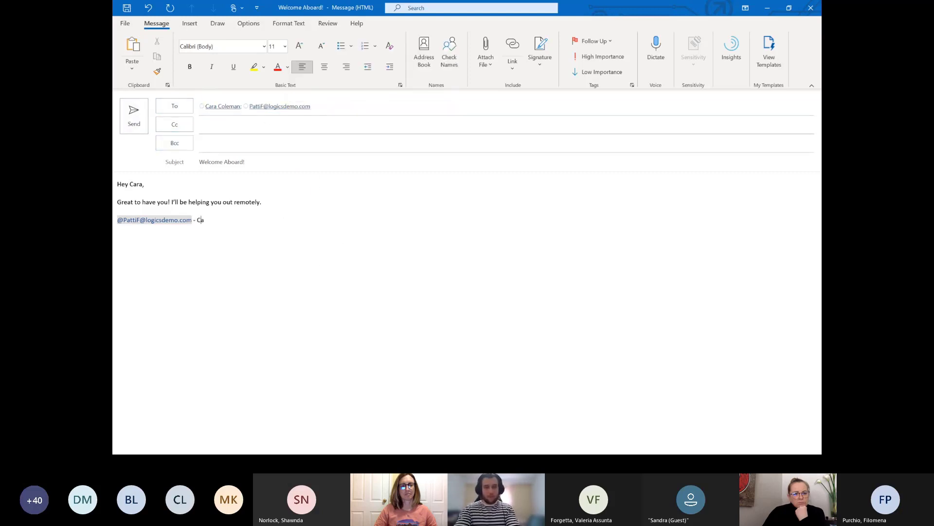
text(n you please s)
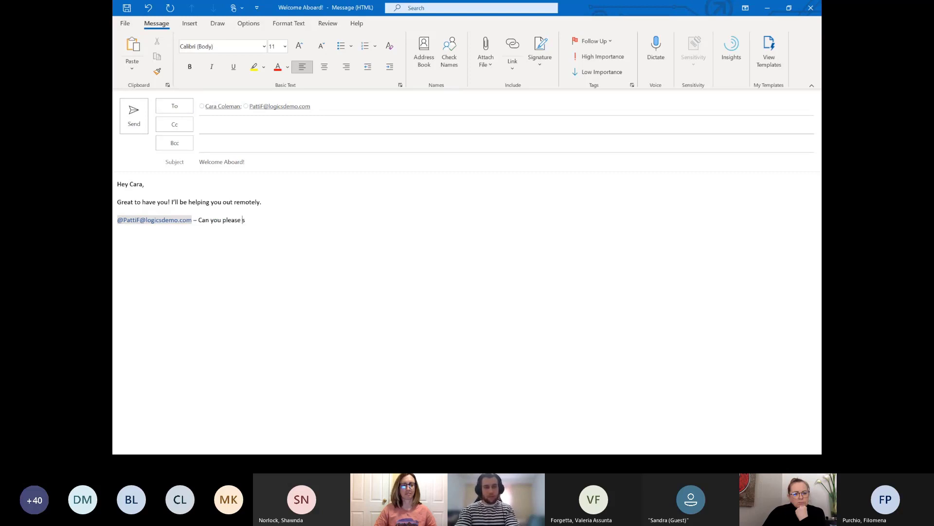
text(end the document)
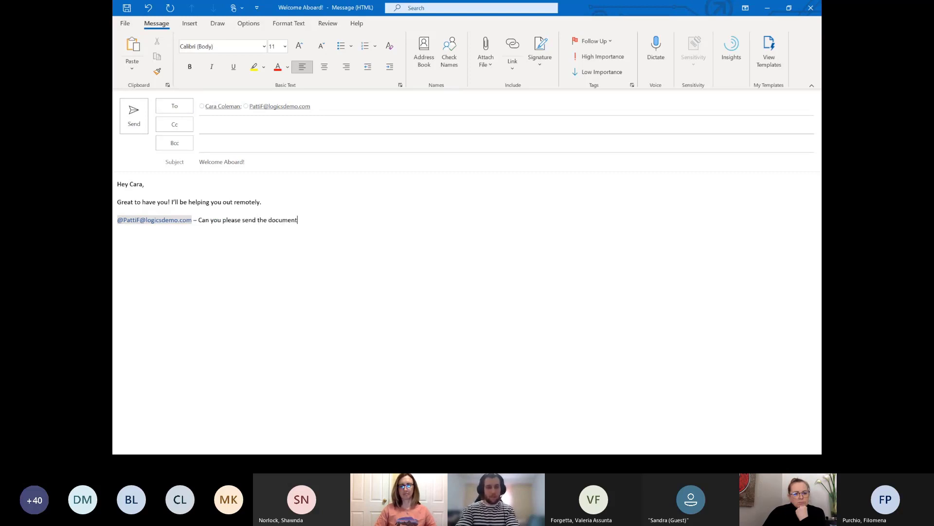
text(s to Cara)
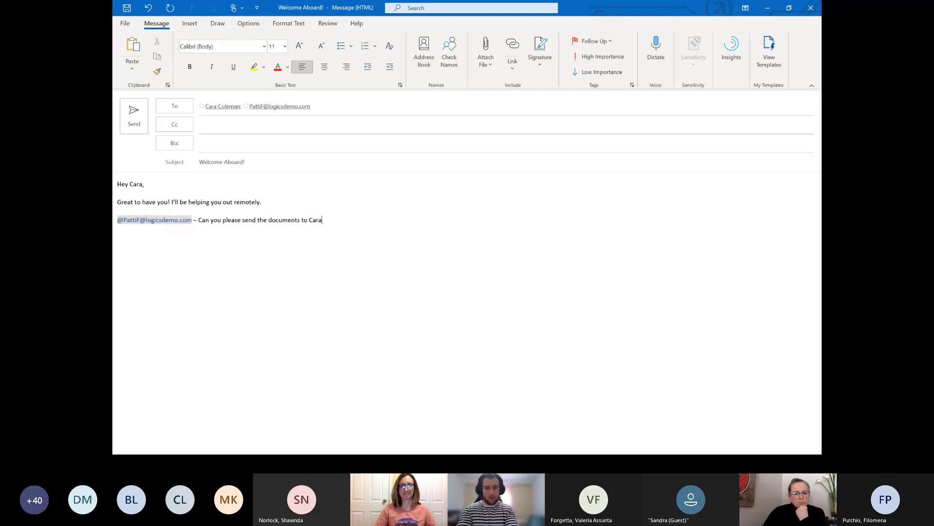
text( (or IT)
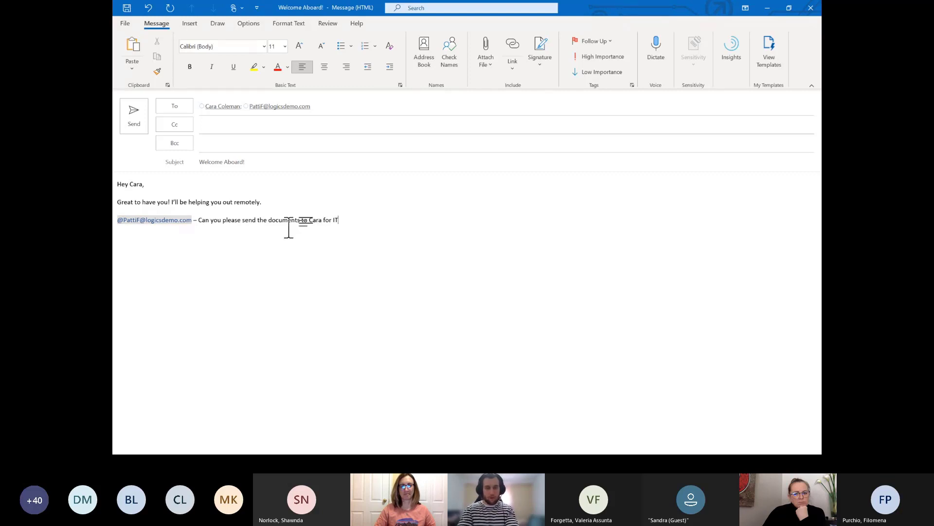
text( needs?)
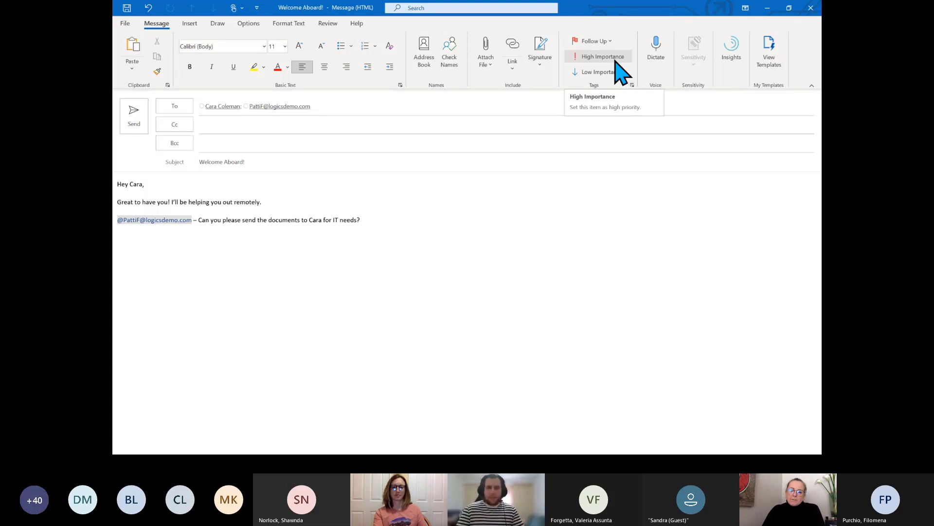
Remove the mentioned colleague from the To line and add them under Cc from Recent People
click(372, 210)
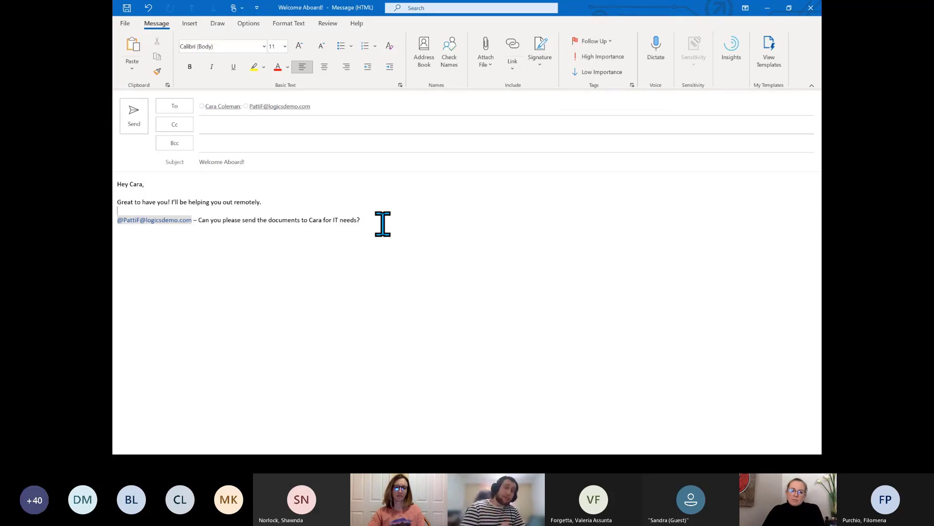
click(397, 107)
key(BackSpace)
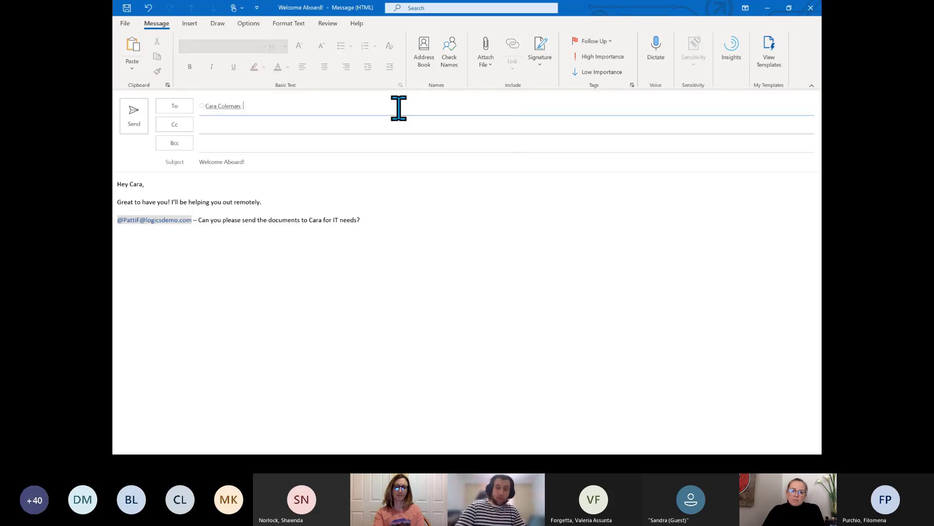
click(399, 124)
text(p)
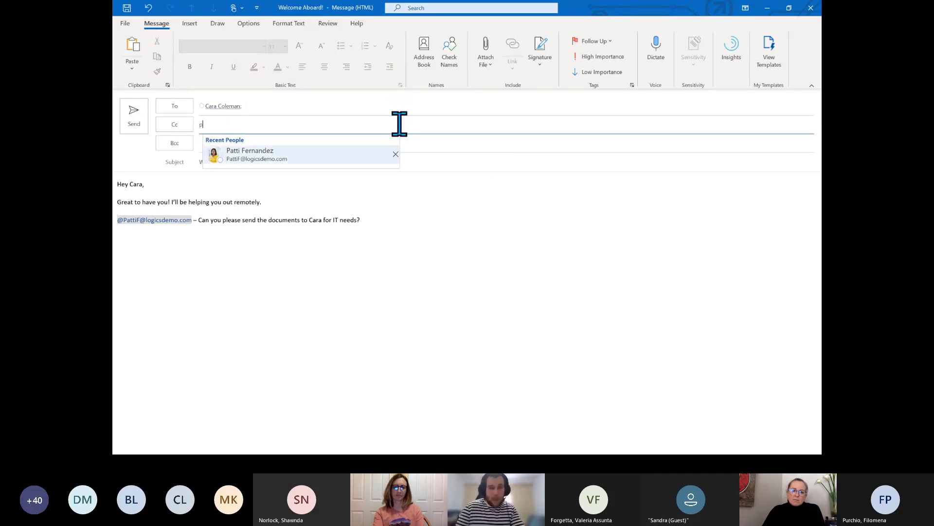
click(299, 157)
click(389, 262)
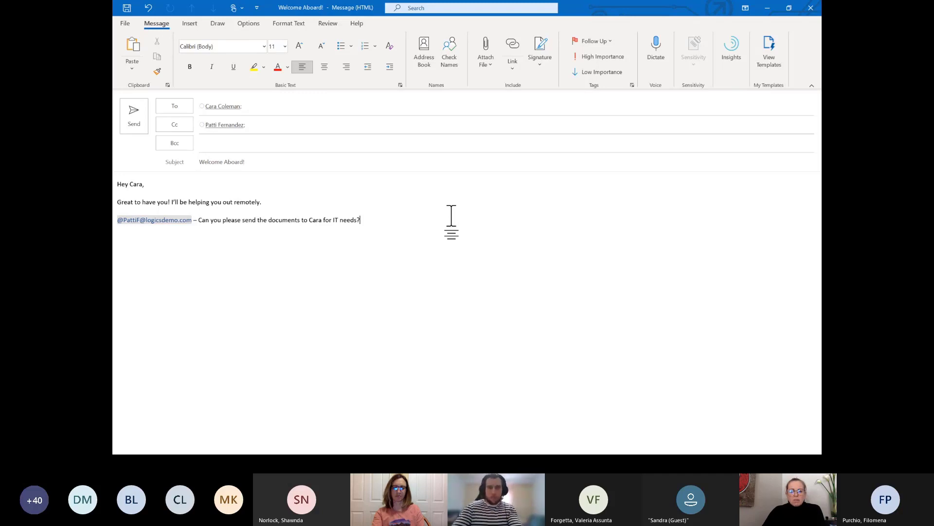
Sign off with 'Thank you!', 'Best,' and the sender's name, then send the Welcome Aboard! email
key(Return)
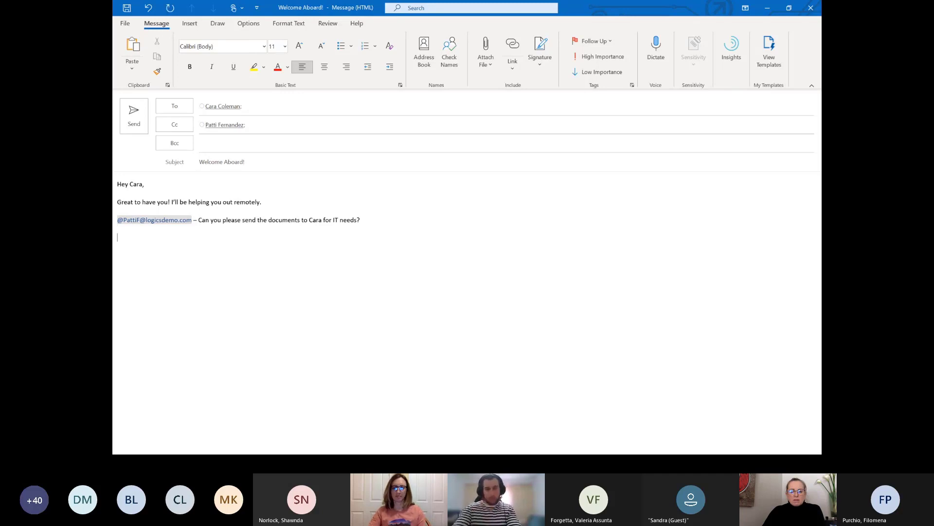
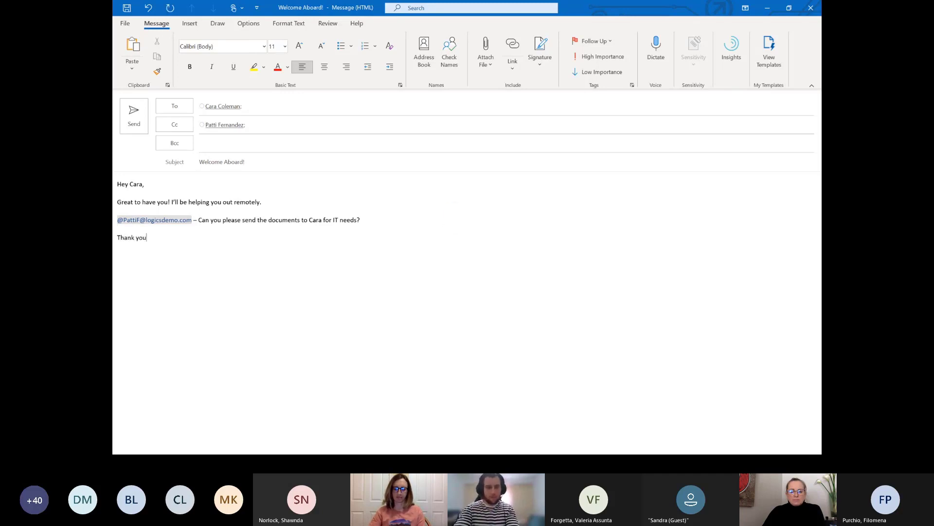
key(Return)
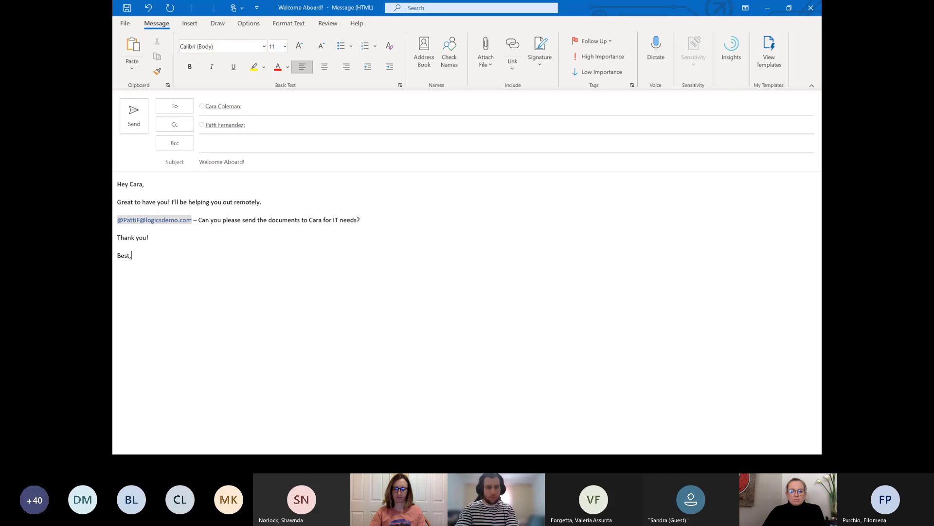
key(Return)
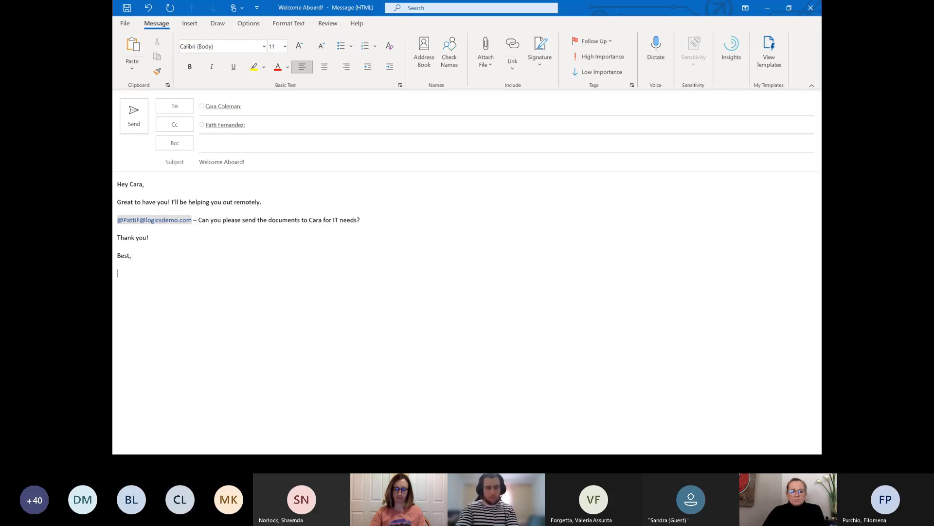
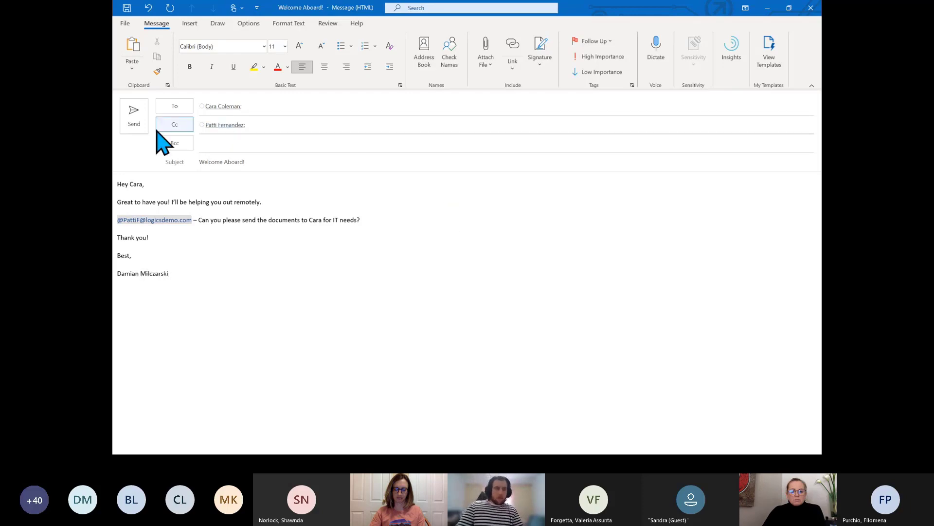
click(130, 129)
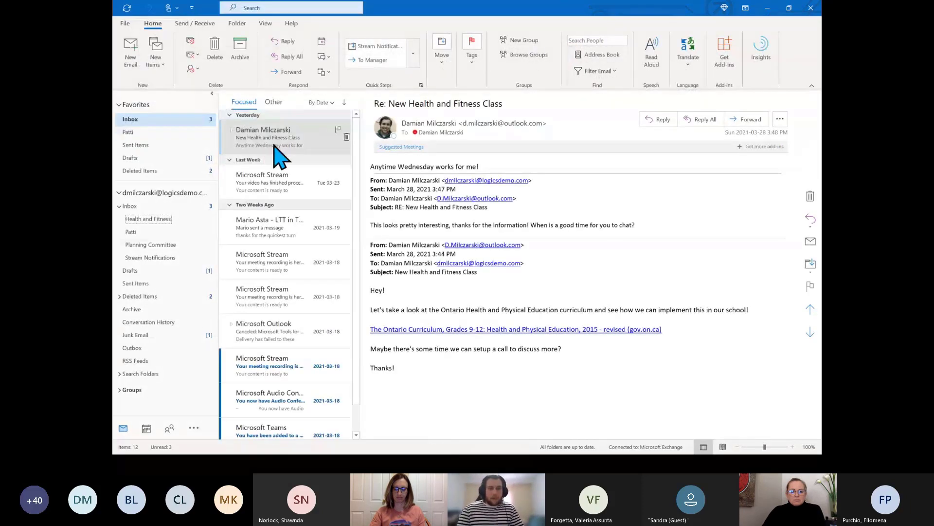
Flag the latest message for follow-up and bring up the mailbox's suggested searches
click(338, 129)
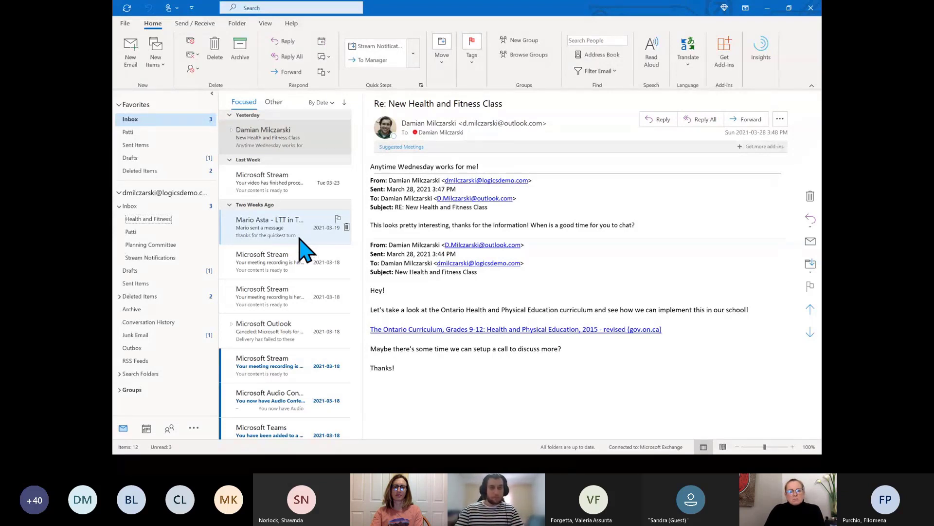
click(265, 8)
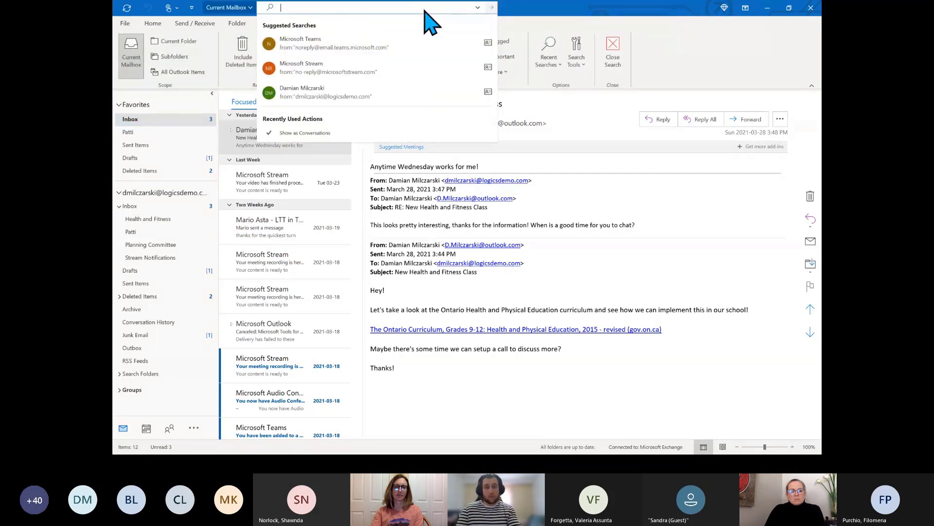
text(@)
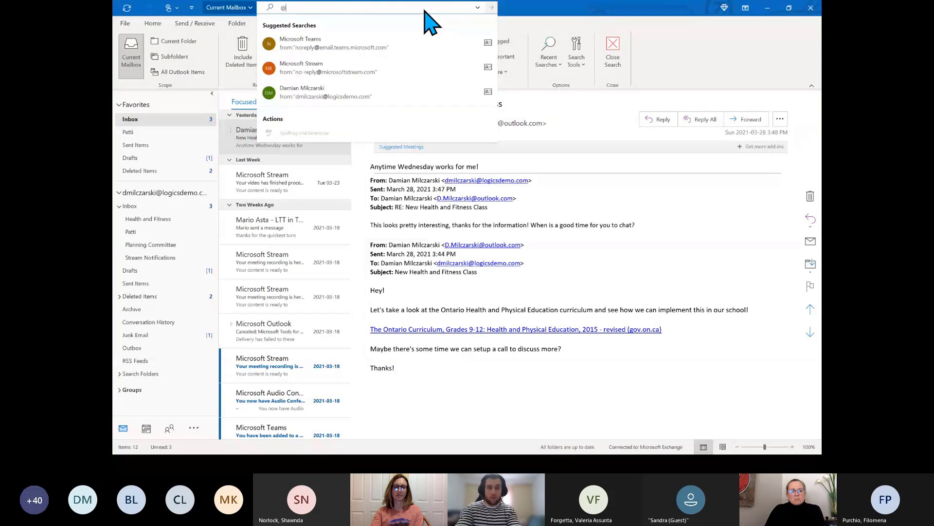
text(pa)
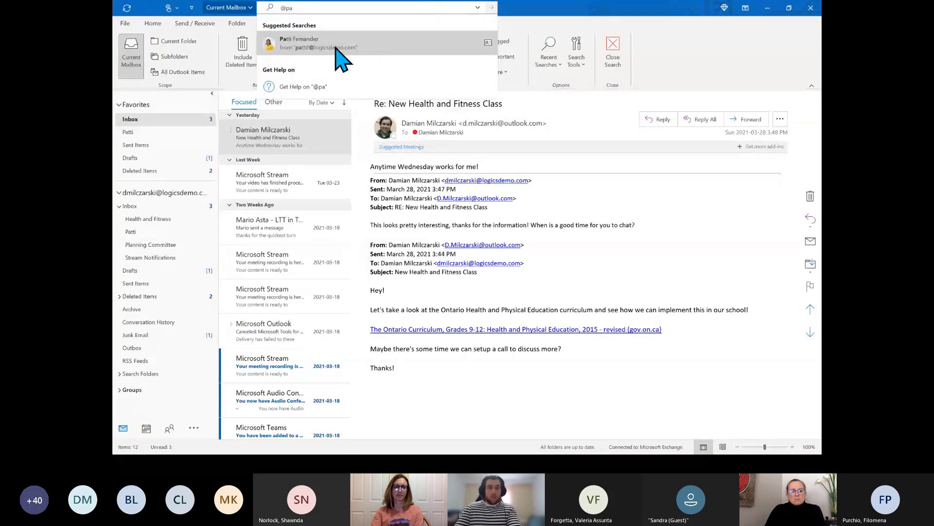
click(315, 47)
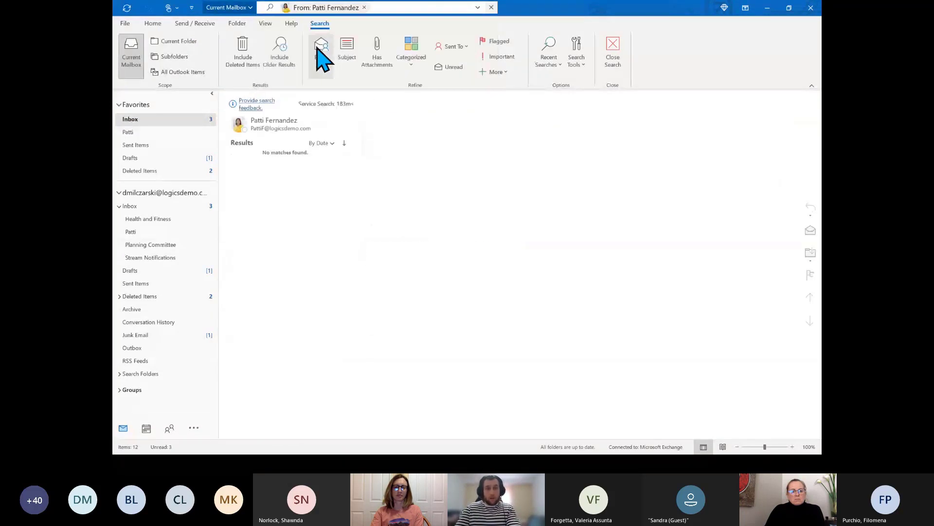
click(428, 9)
click(365, 7)
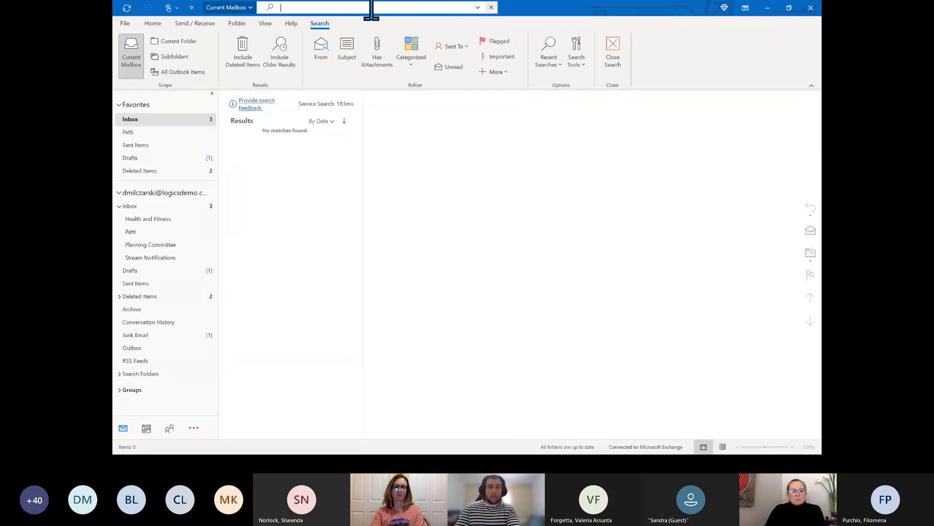
Search the mailbox for 'health', then close the search and start a new email
text(health)
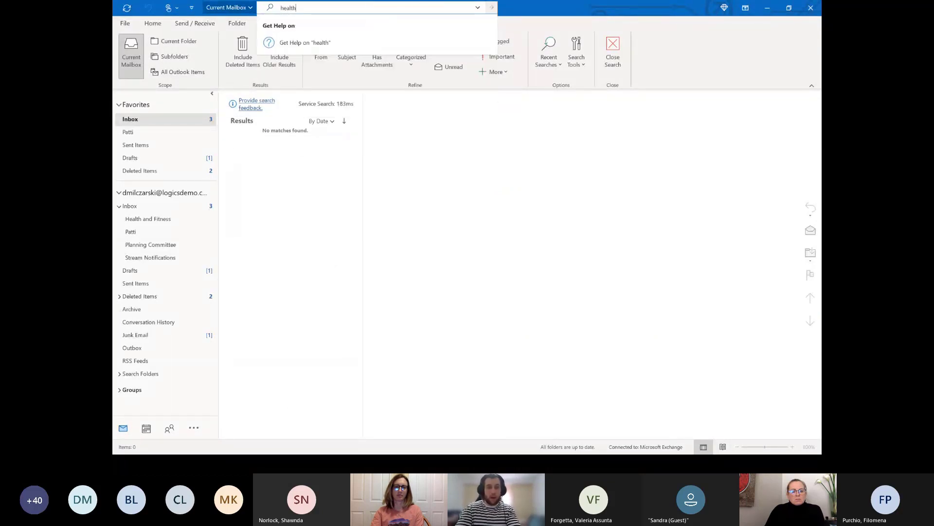
key(Return)
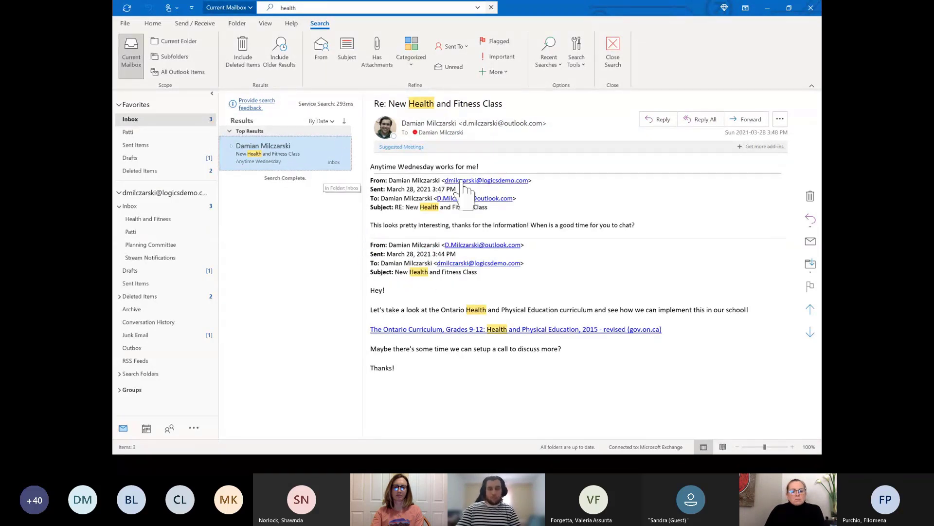
click(182, 120)
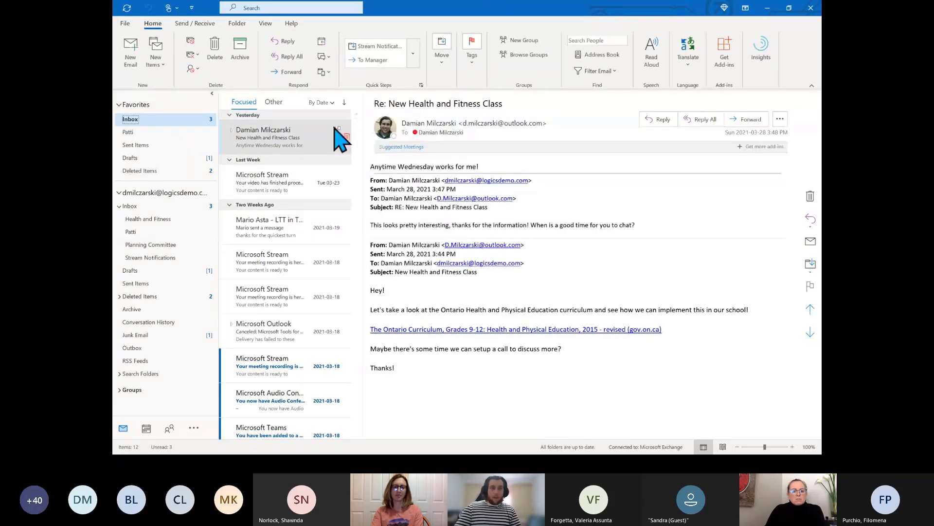
click(130, 54)
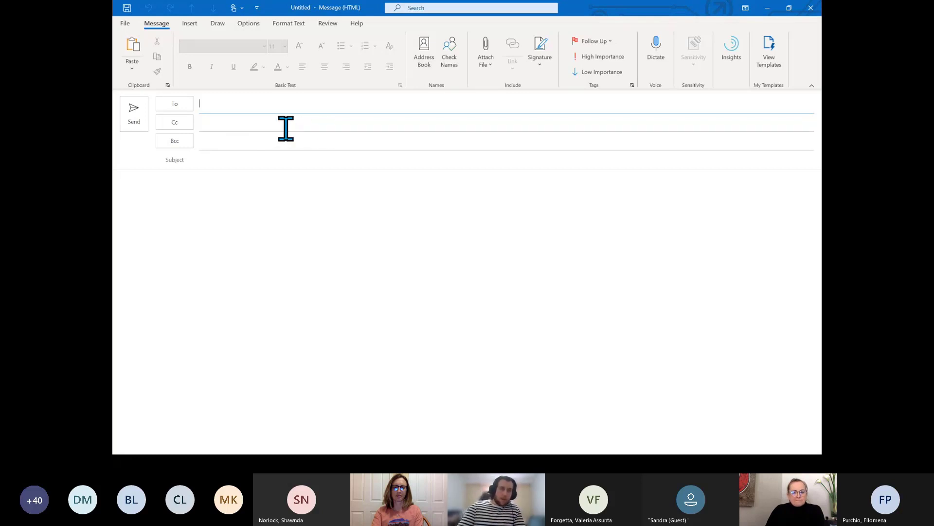
Address the draft To the new hire, Cc the colleague, Bcc 'it administrator', and resolve names
click(262, 105)
text(cara)
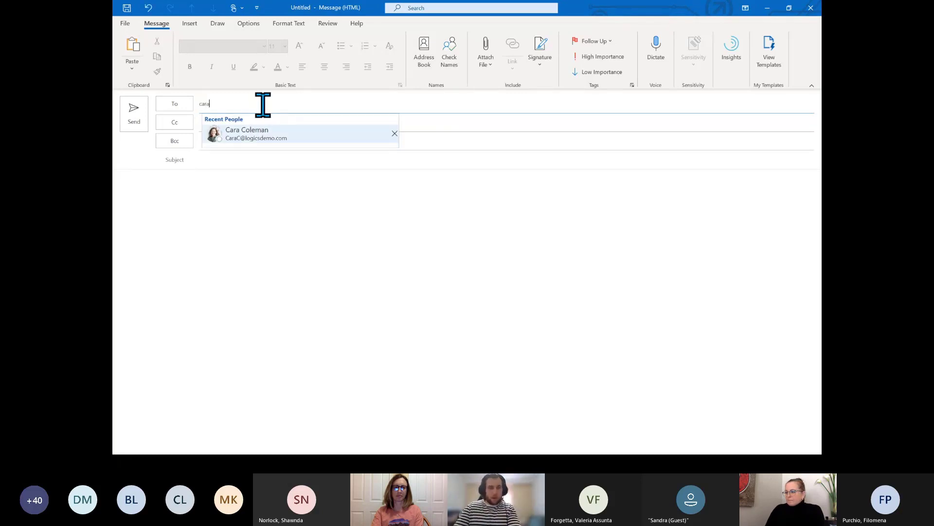
click(267, 149)
click(267, 128)
text(patt)
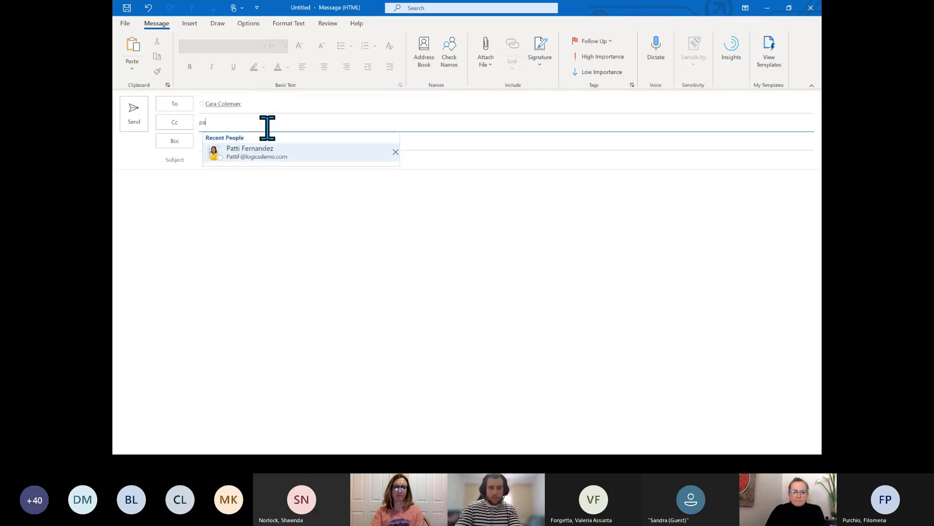
click(274, 155)
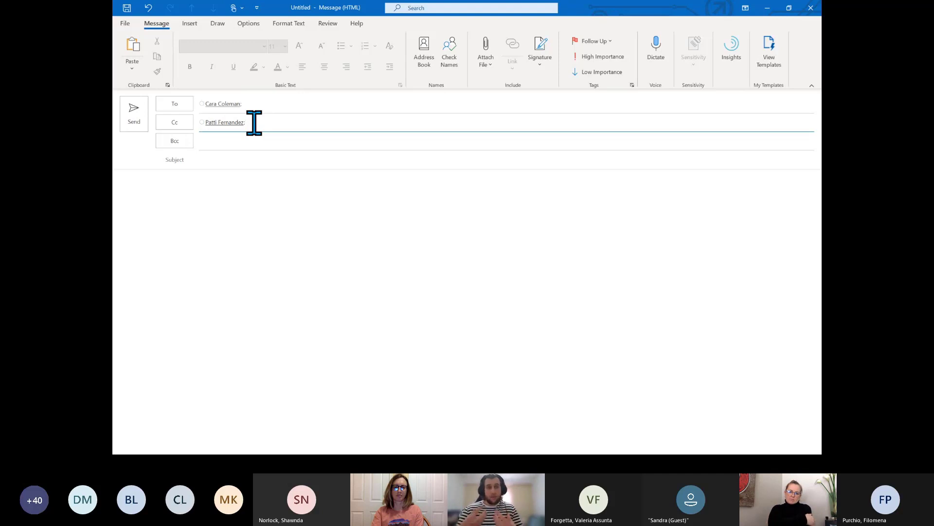
click(276, 145)
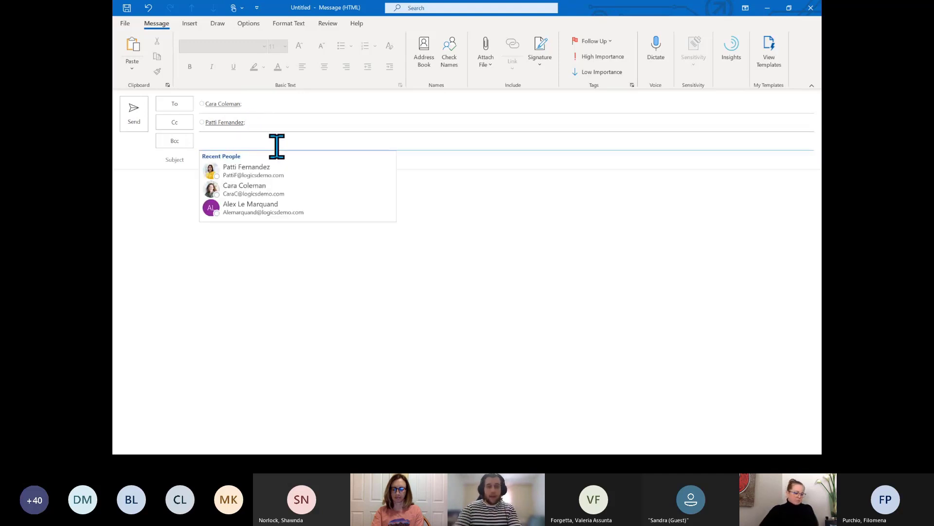
text(it )
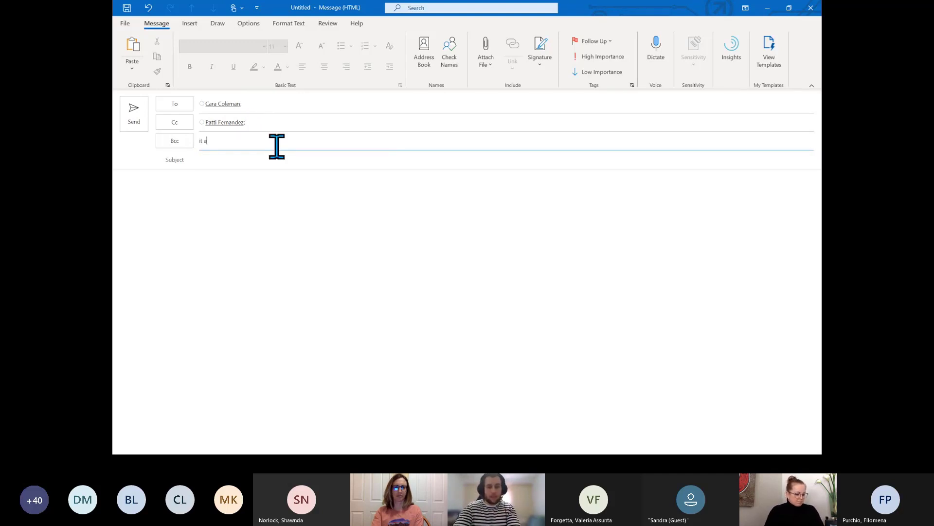
text(administrator)
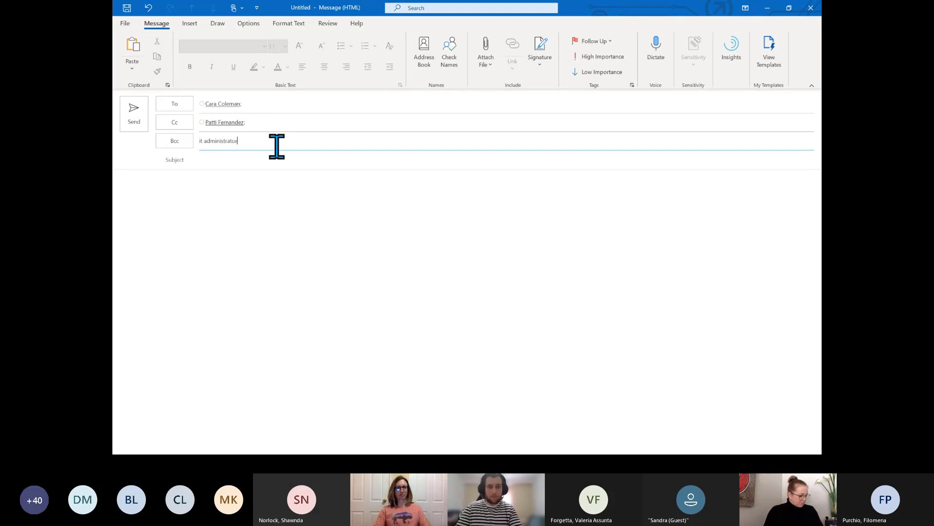
click(448, 56)
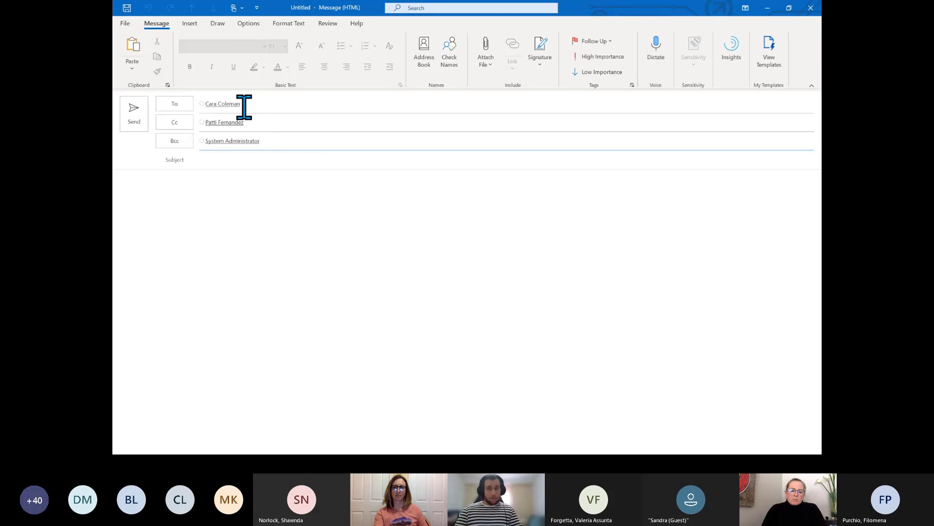
Close the draft and discard it without saving
mouse_move(248, 142)
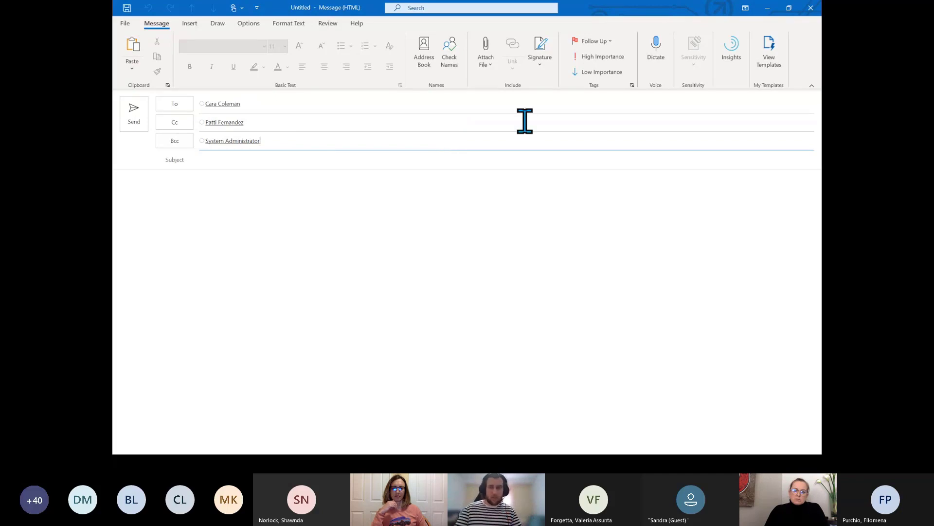
click(810, 8)
click(471, 258)
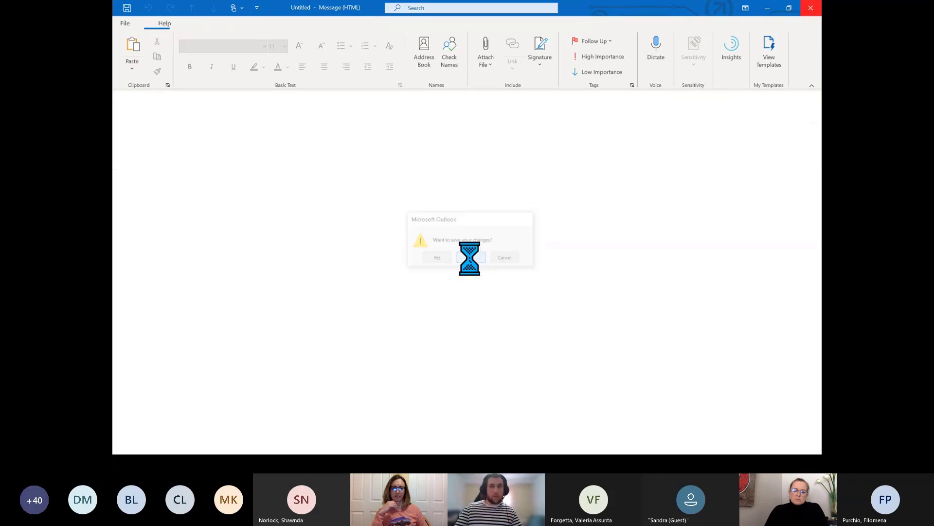
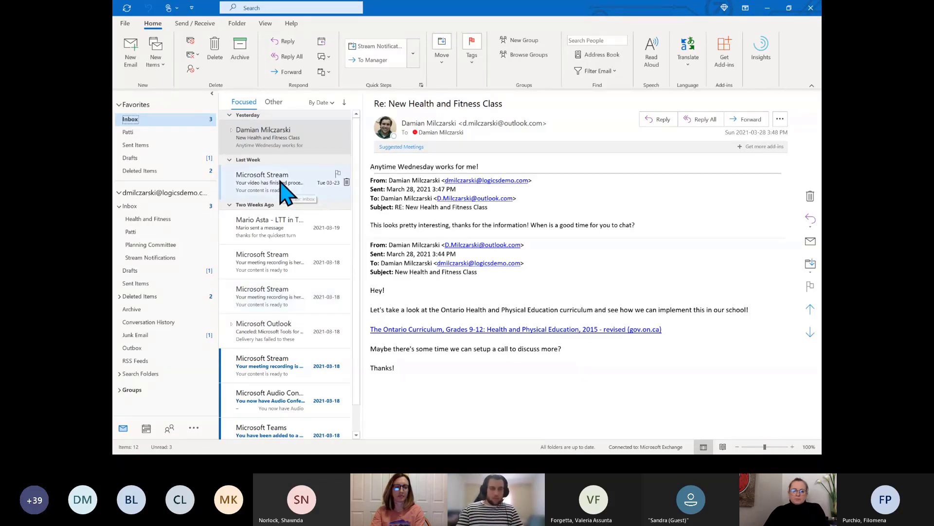
Open the Microsoft Stream email, start Create Rule from its right-click menu, then dismiss it
click(294, 183)
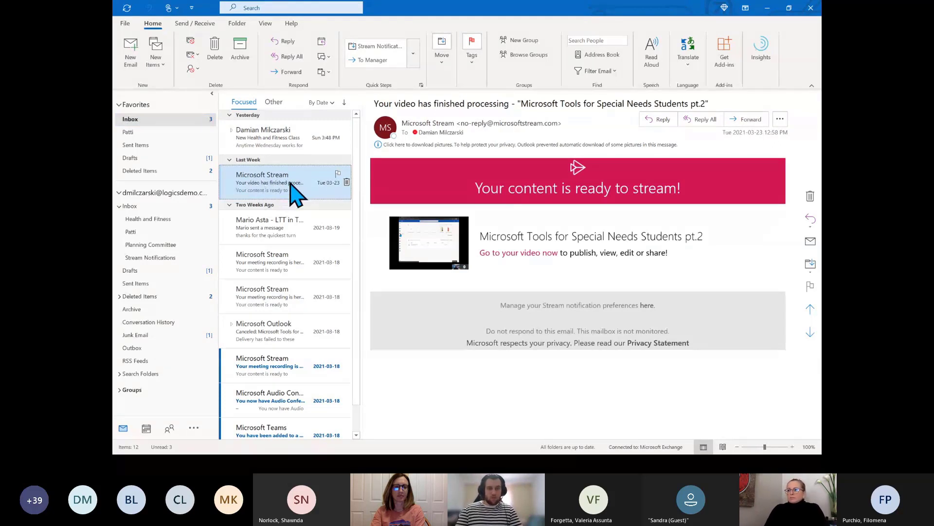
right_click(299, 179)
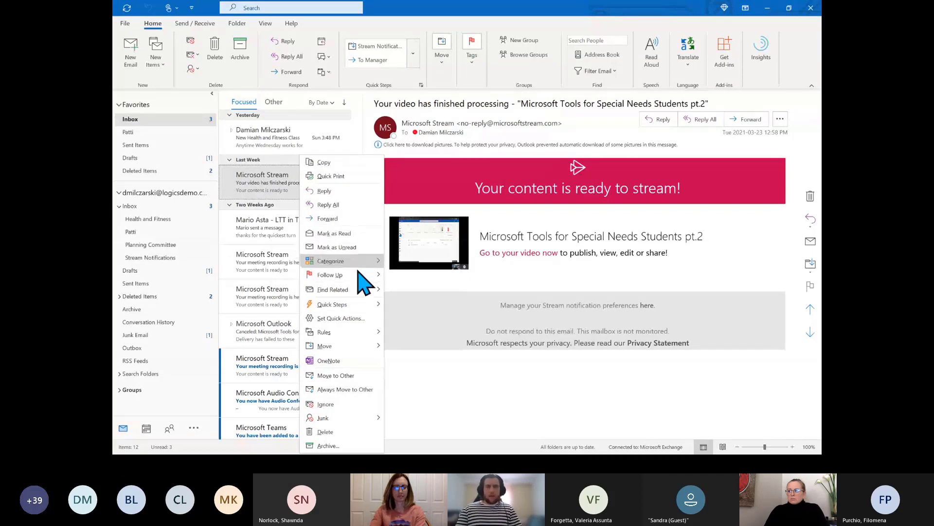
mouse_move(340, 334)
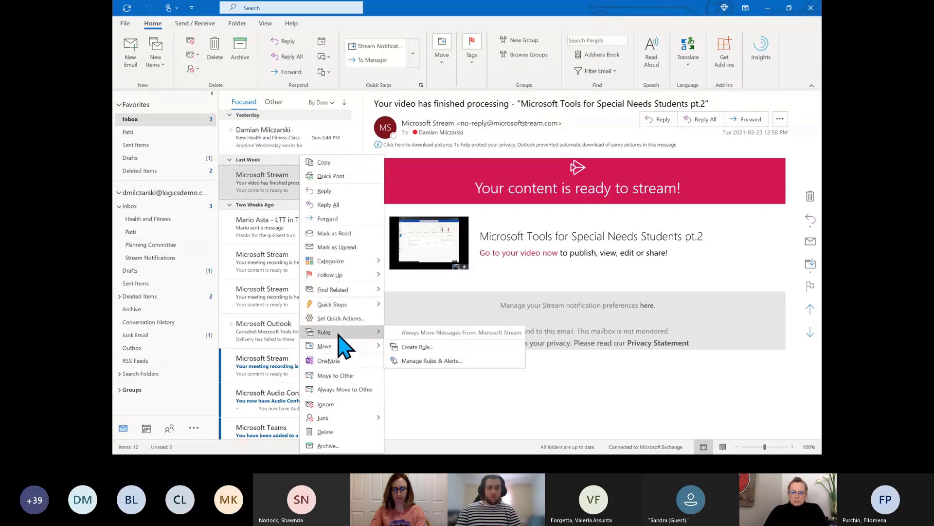
click(429, 347)
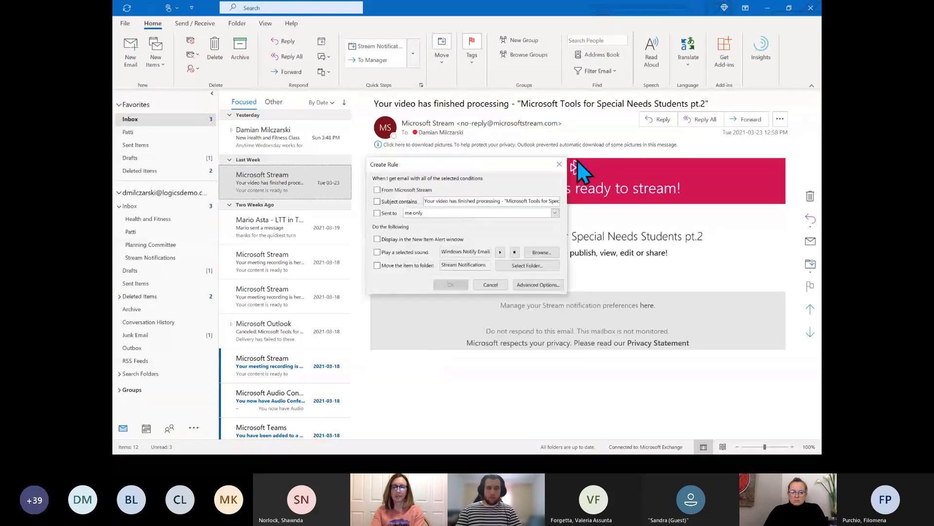
click(559, 164)
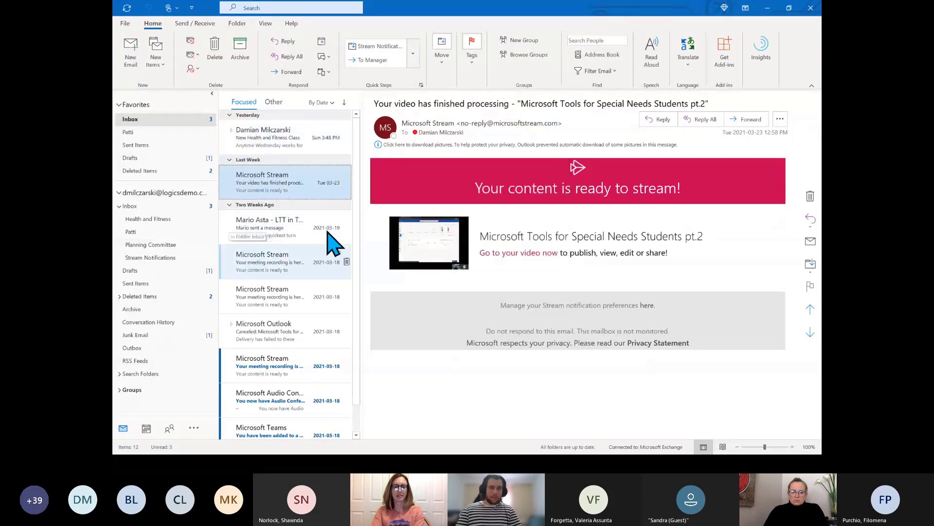
Create a rule ticking From Microsoft Stream and Subject contains, deleting the video title from the subject
right_click(292, 180)
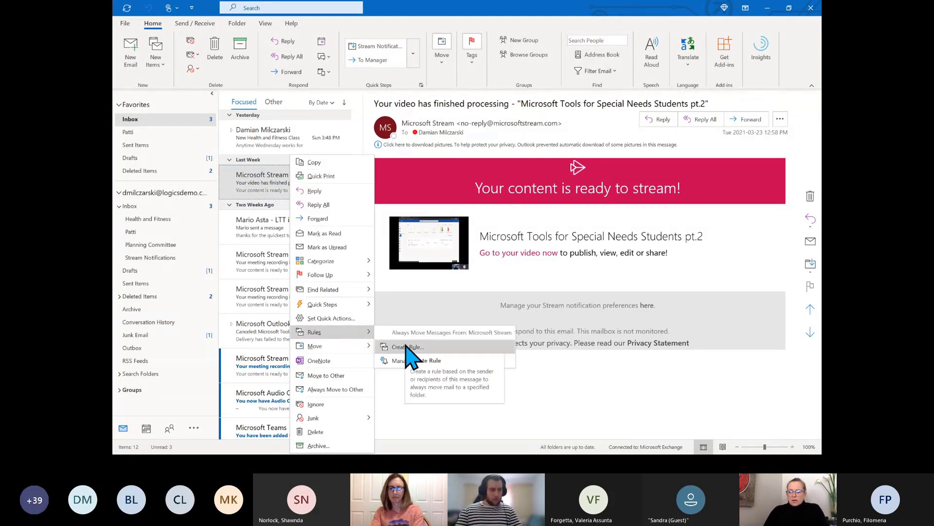
click(407, 346)
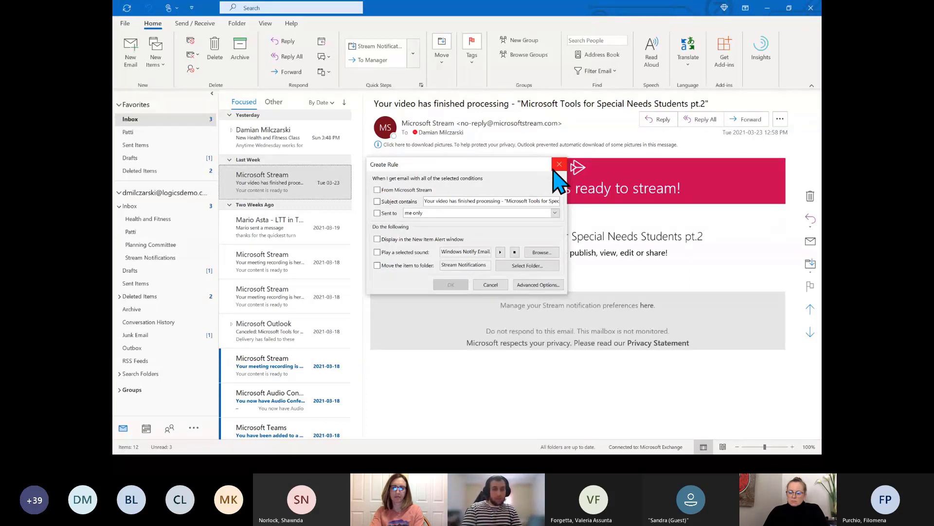
click(377, 191)
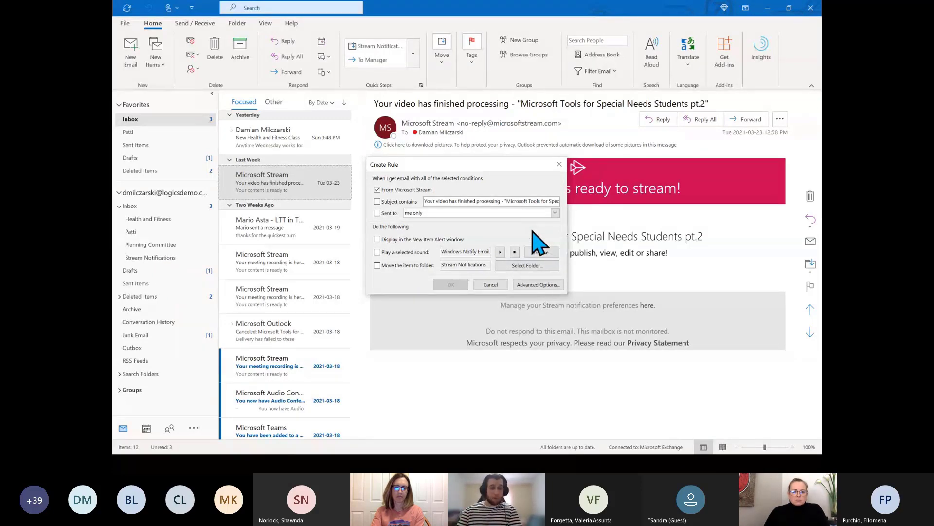
click(377, 201)
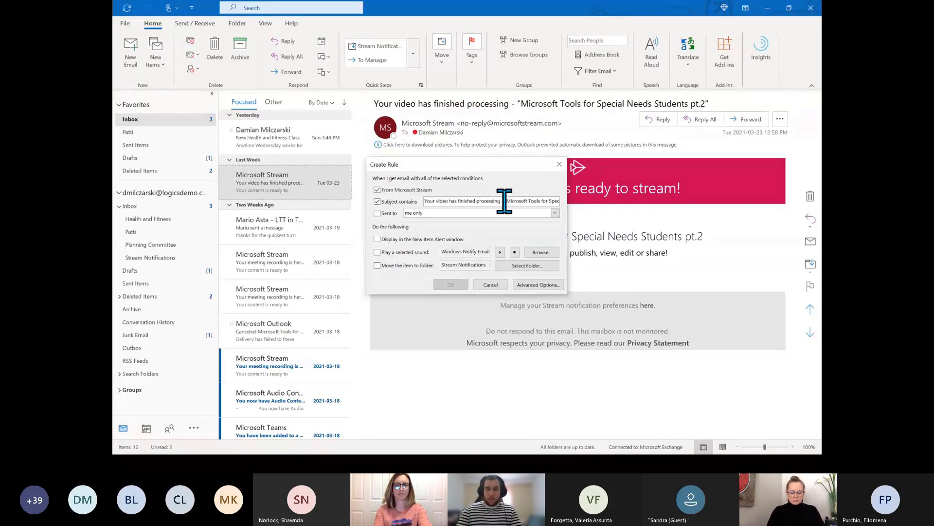
drag(503, 201, 611, 214)
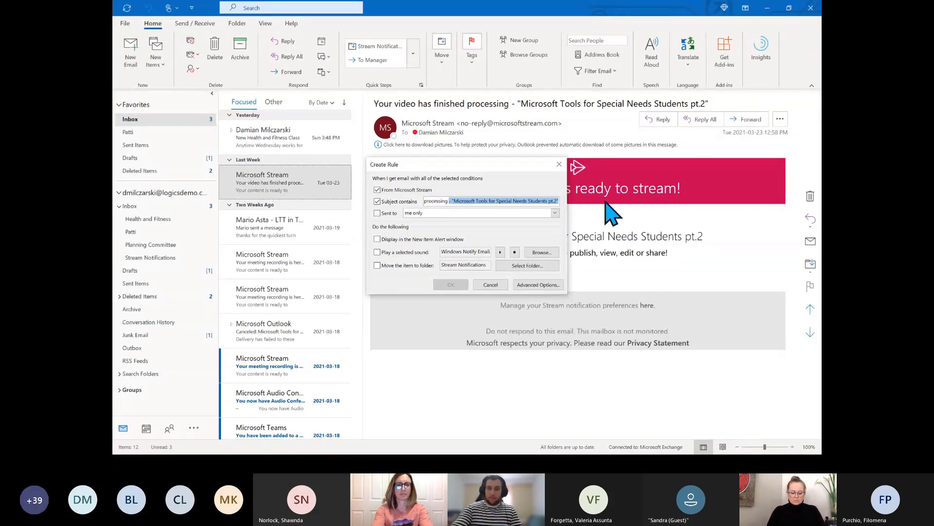
key(BackSpace)
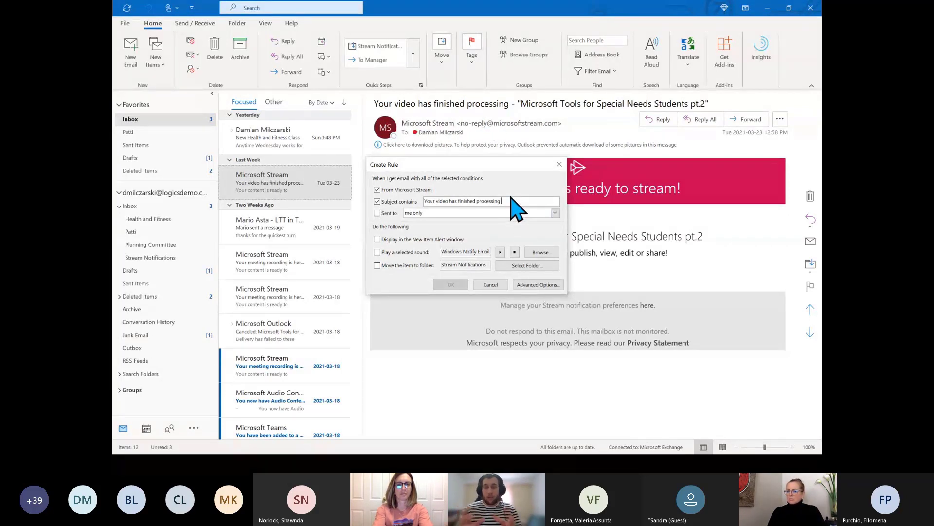
Untick Subject contains, try then untick Sent to, and tick Move the item to folder
click(378, 201)
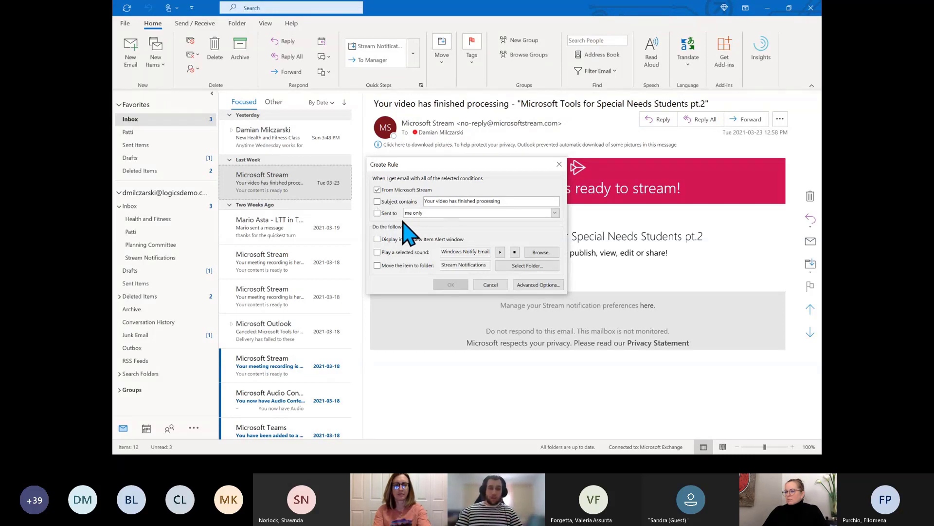
click(555, 213)
click(437, 222)
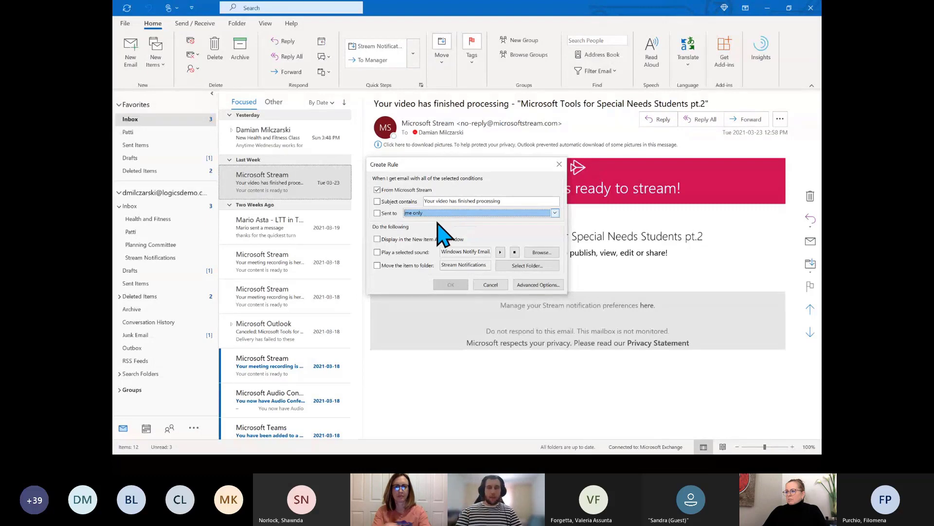
click(377, 213)
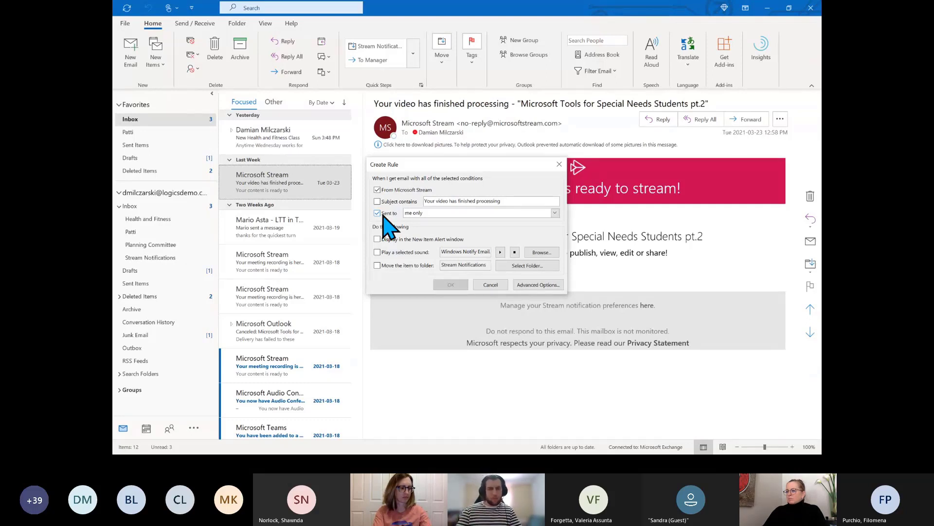
click(382, 215)
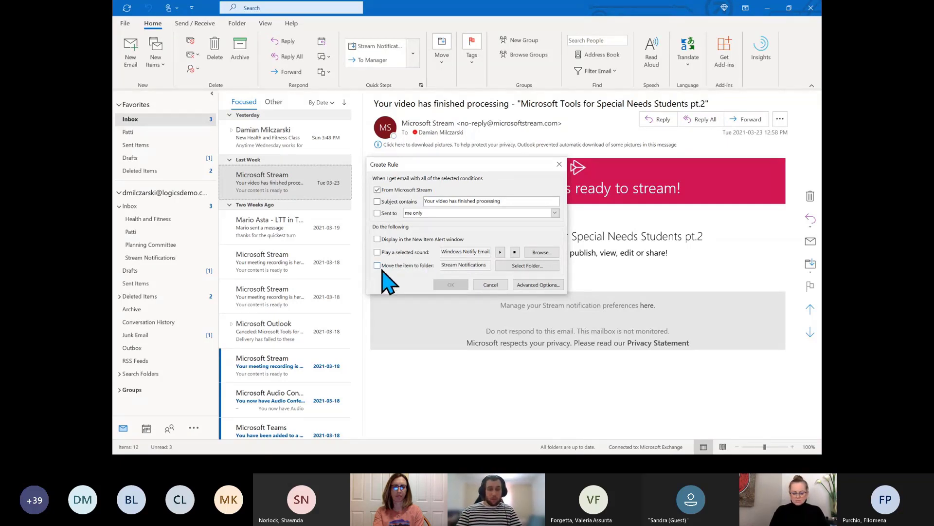
click(377, 265)
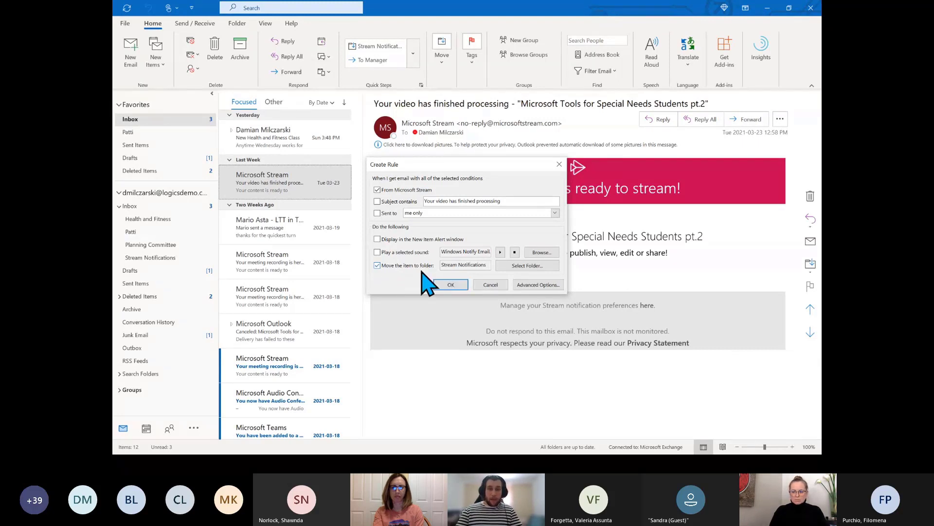
Set Stream Notifications as the rule's destination folder and save the rule
click(506, 270)
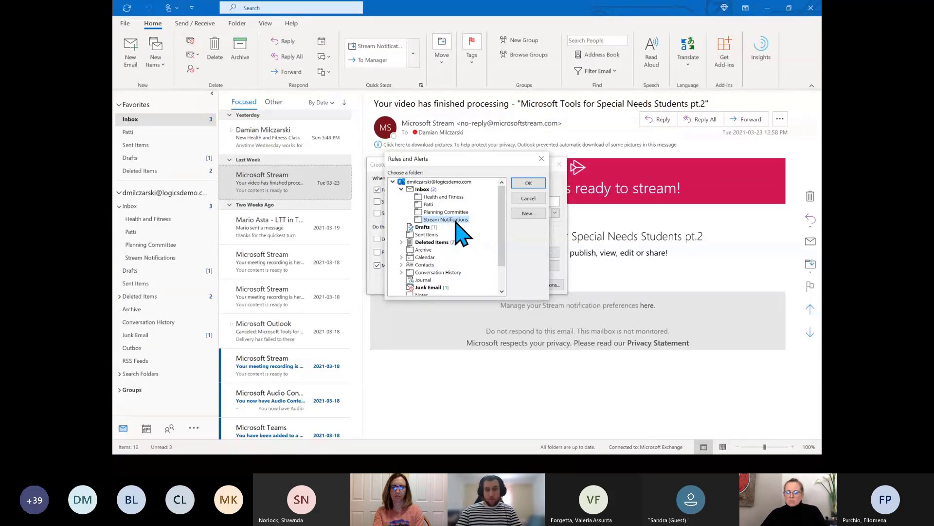
click(528, 184)
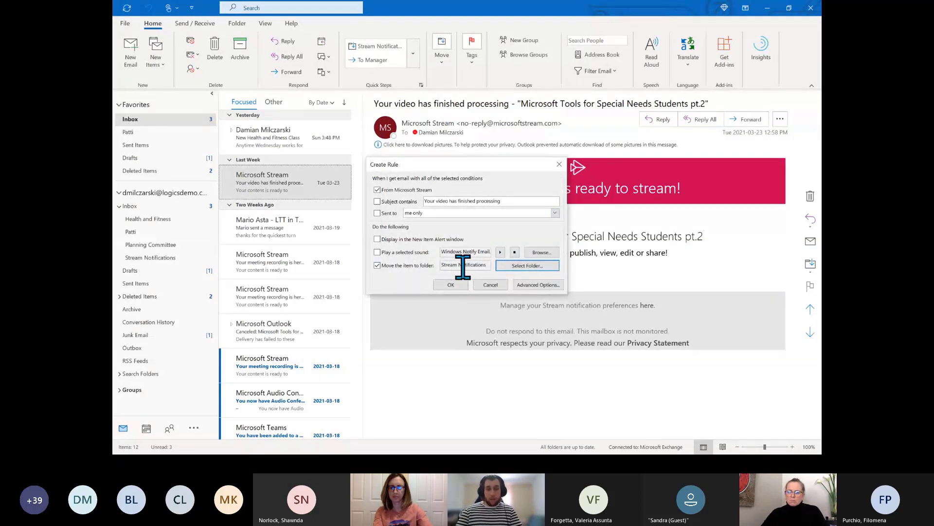
click(516, 268)
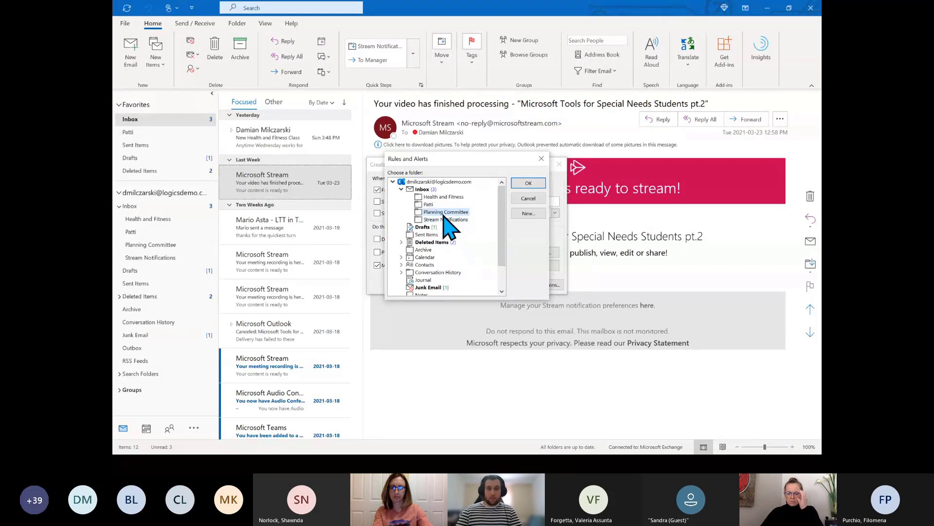
click(528, 183)
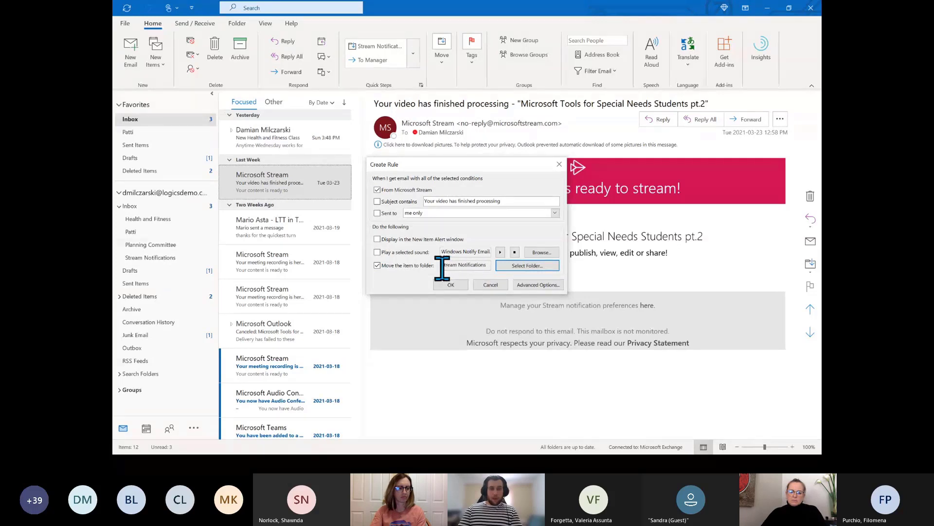
click(458, 286)
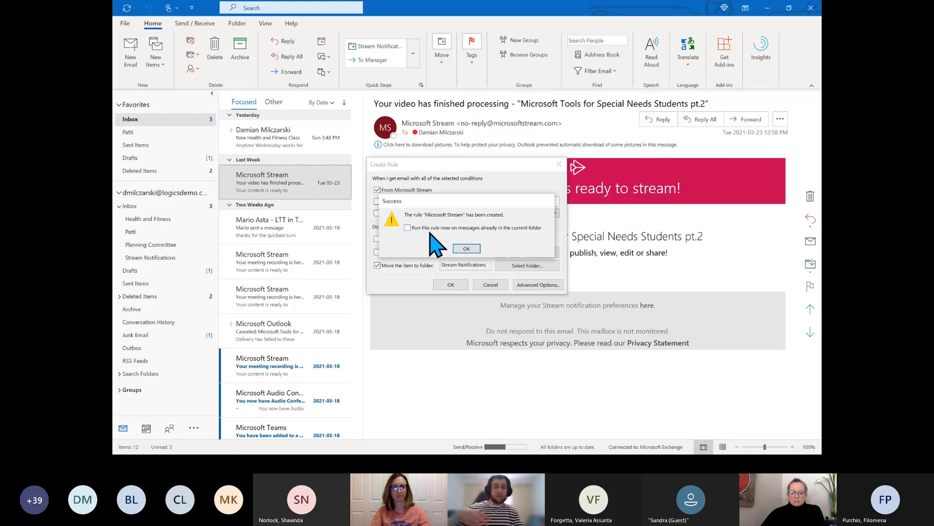
Run the new Microsoft Stream rule now on messages already in the Inbox
click(407, 228)
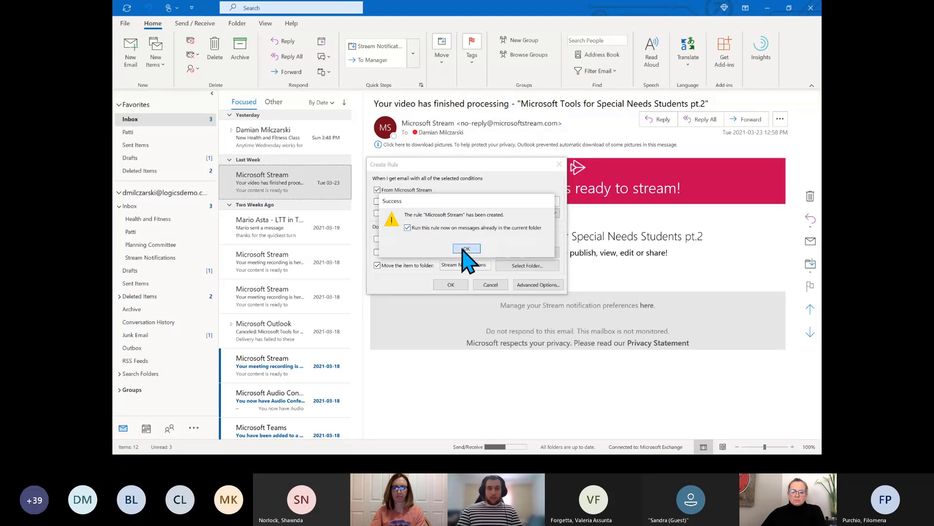
click(463, 249)
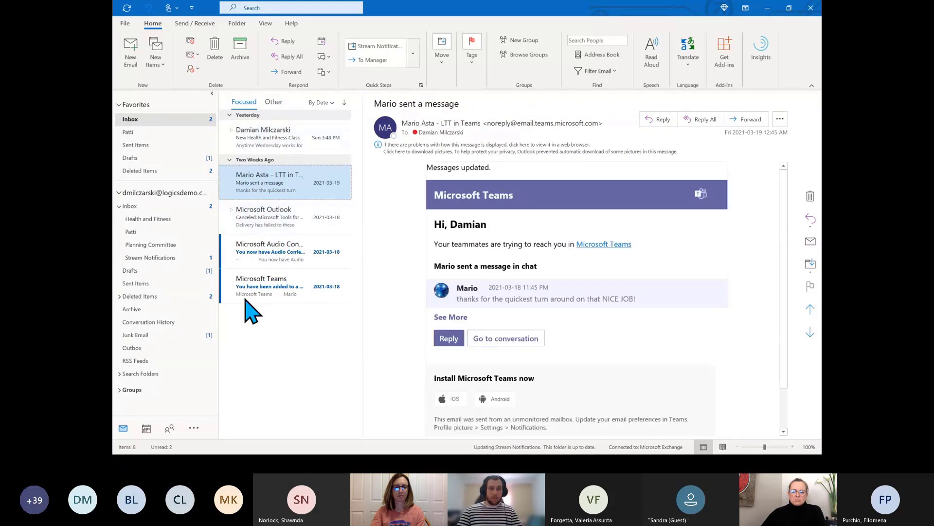
Check the Stream Notifications folder for the moved email, then return to the Inbox
click(157, 259)
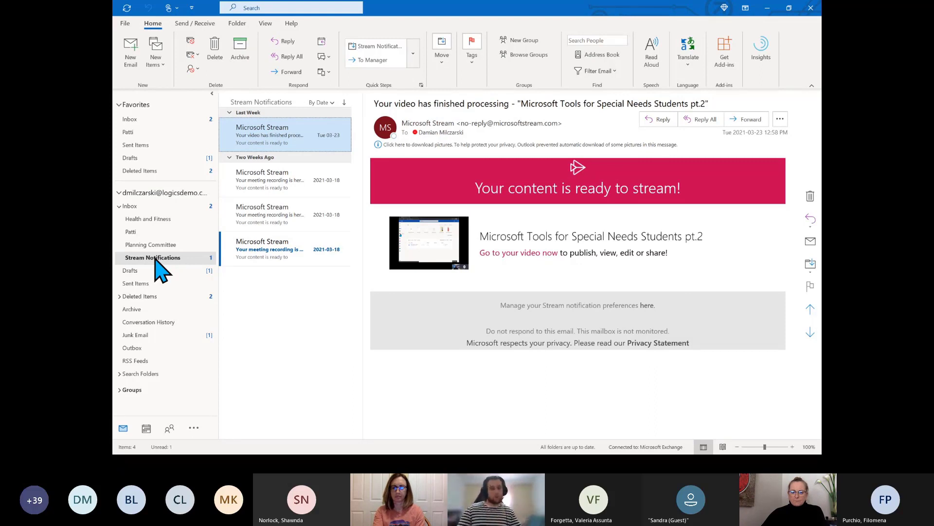
click(170, 120)
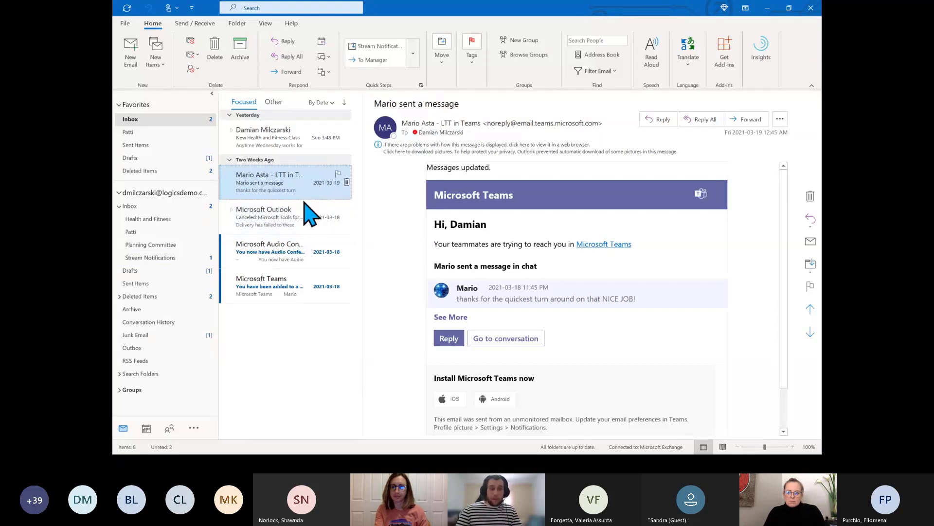
Open the Create Rule dialog for the 'Re: New Health and Fitness Class' message
right_click(293, 140)
click(295, 141)
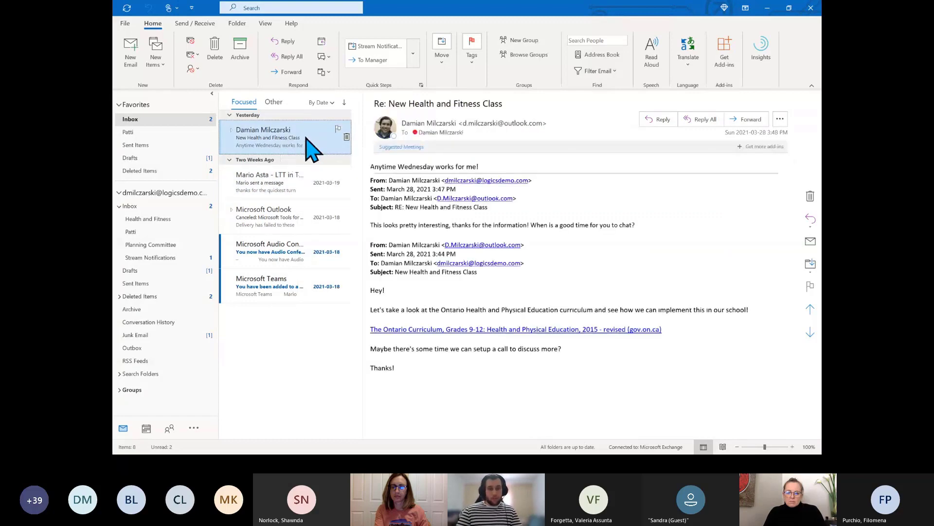
right_click(304, 138)
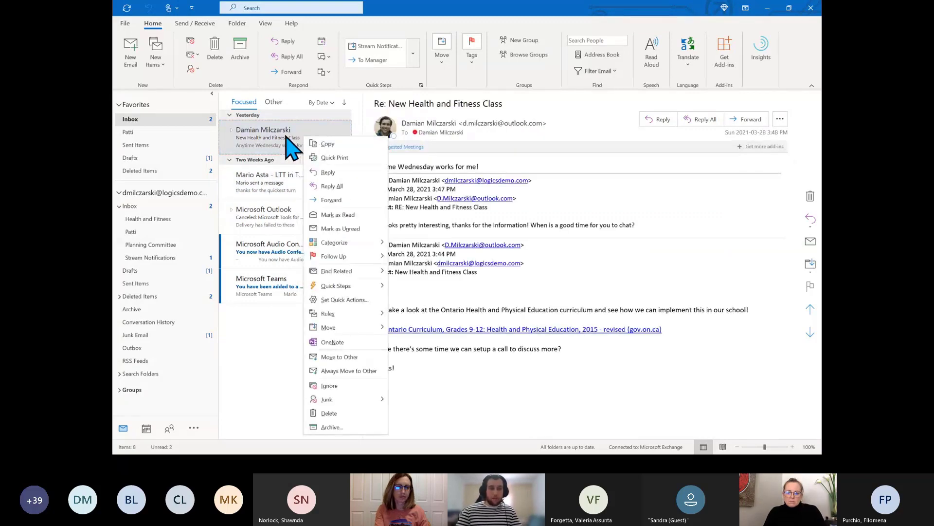
mouse_move(360, 315)
click(420, 337)
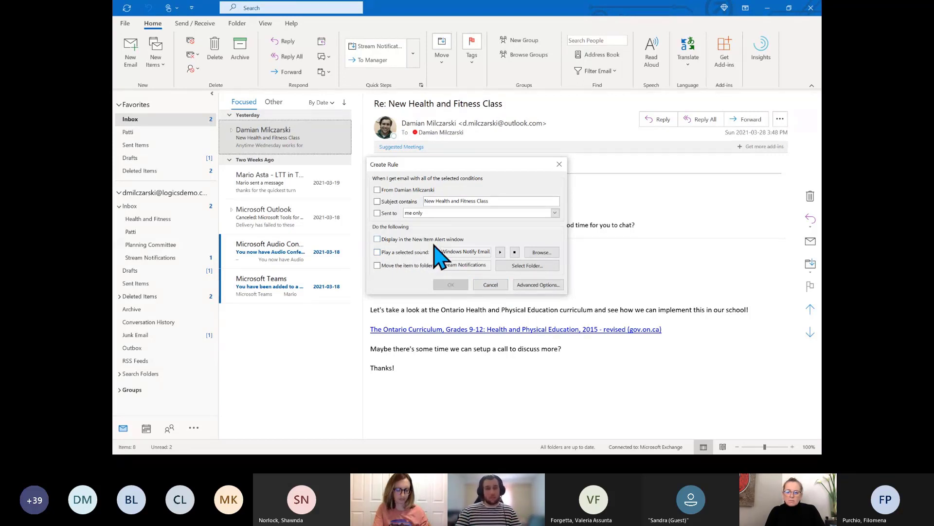
Cancel the Create Rule dialog without creating a rule
click(499, 285)
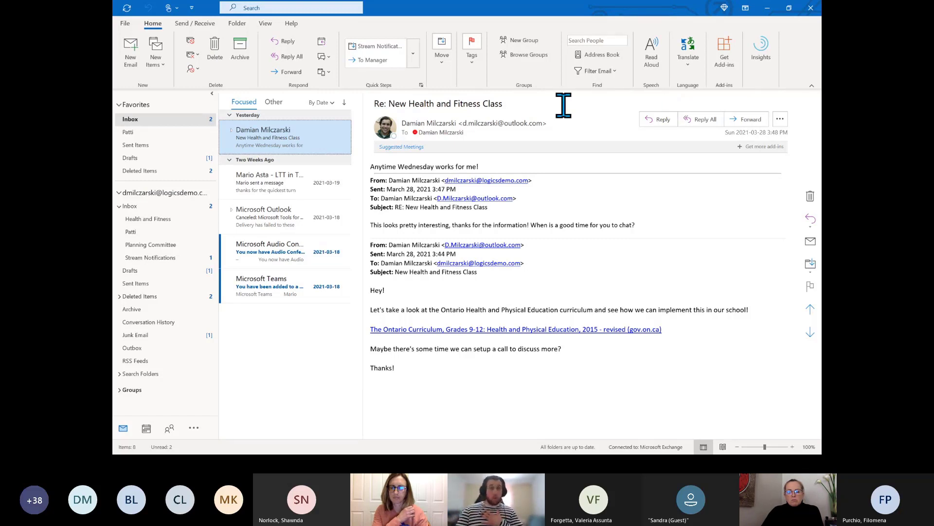
click(129, 25)
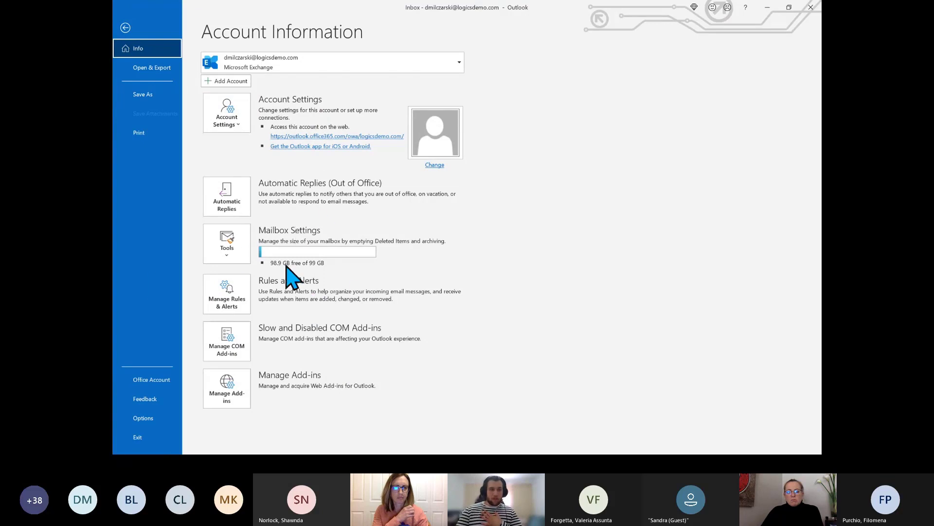
click(126, 28)
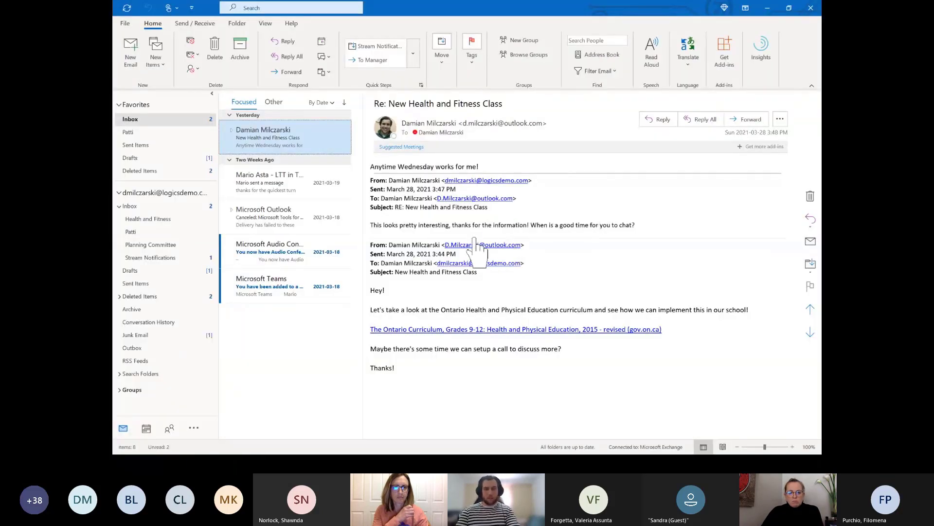
key(super)
Launch Word, create a blank Document1, view its File page, then close Word
click(498, 464)
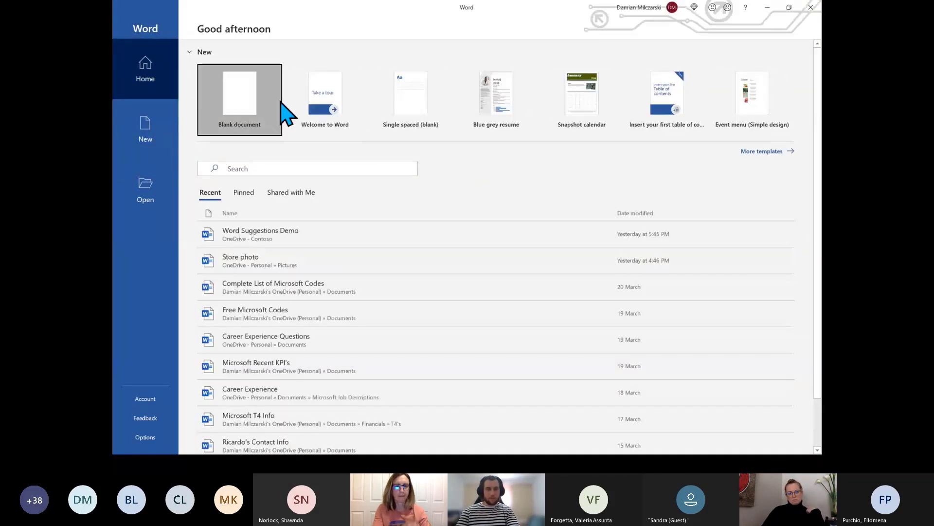
click(280, 100)
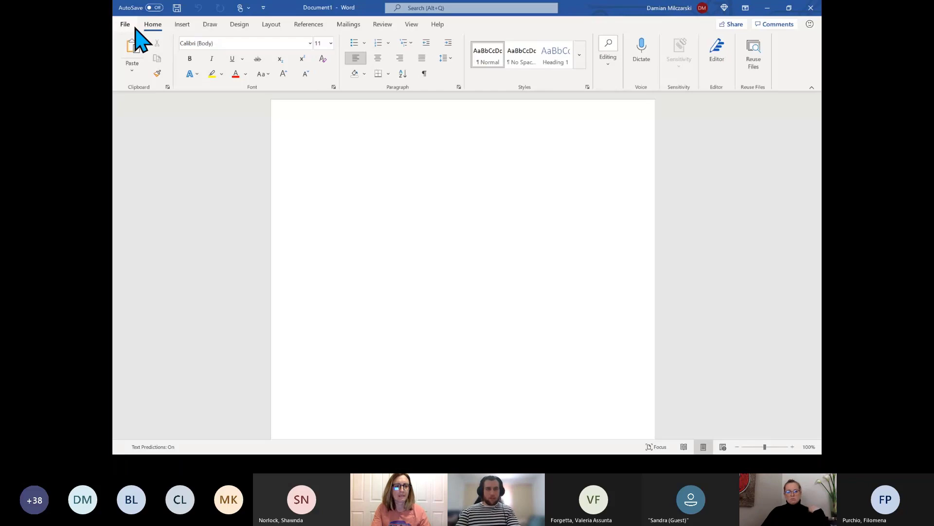
click(134, 26)
click(811, 7)
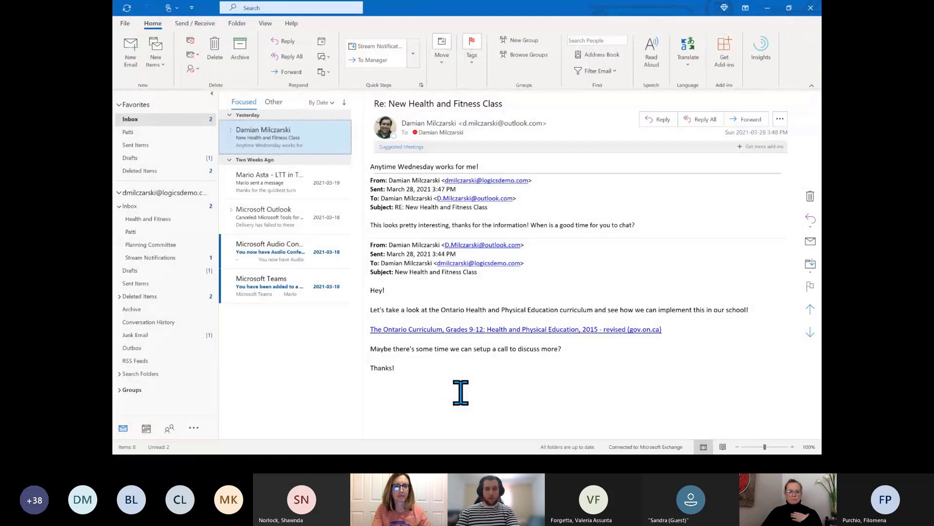
click(125, 22)
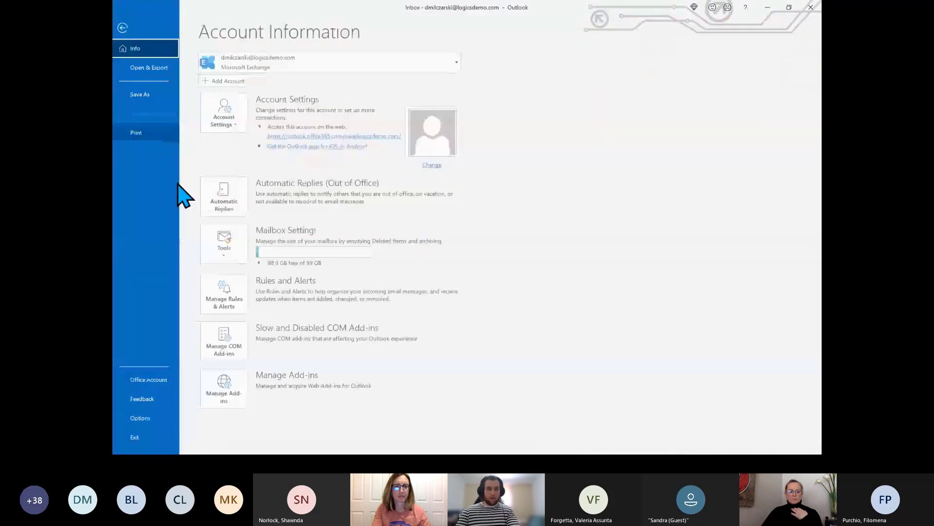
click(159, 384)
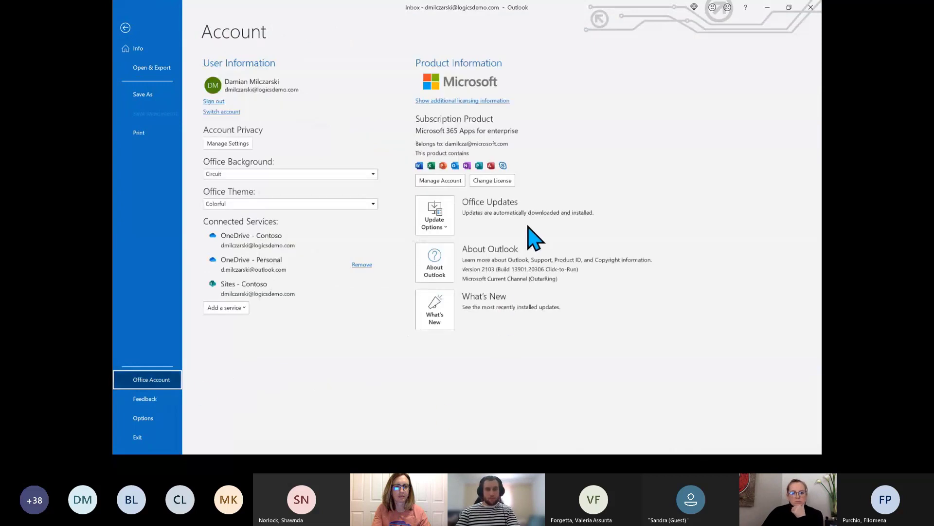
click(435, 225)
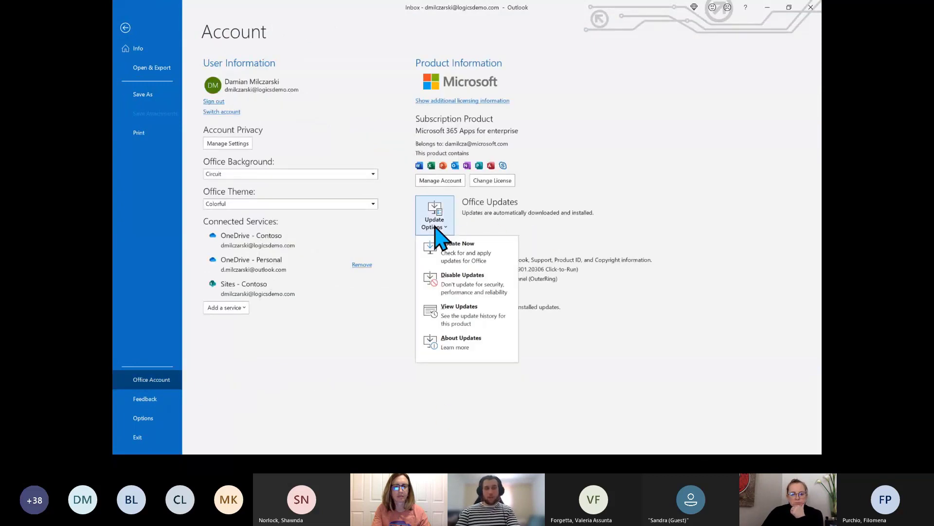
click(503, 217)
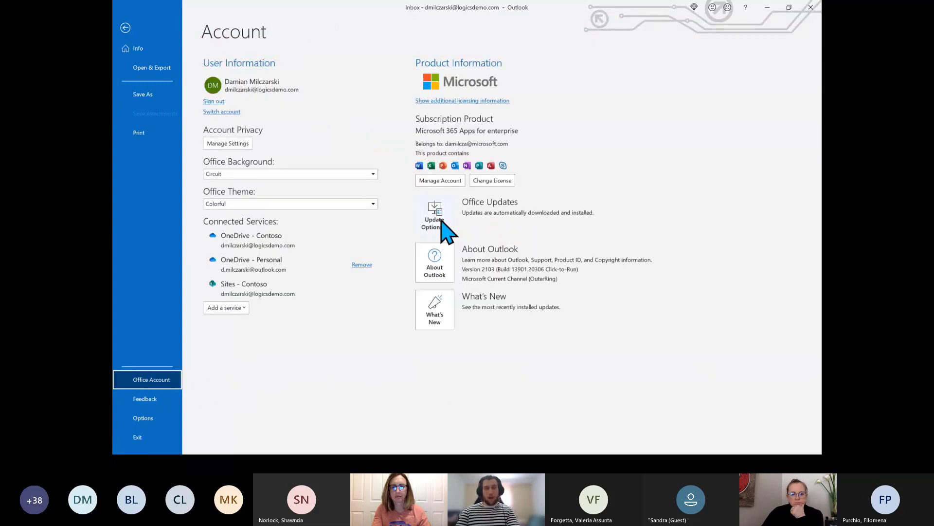
click(125, 28)
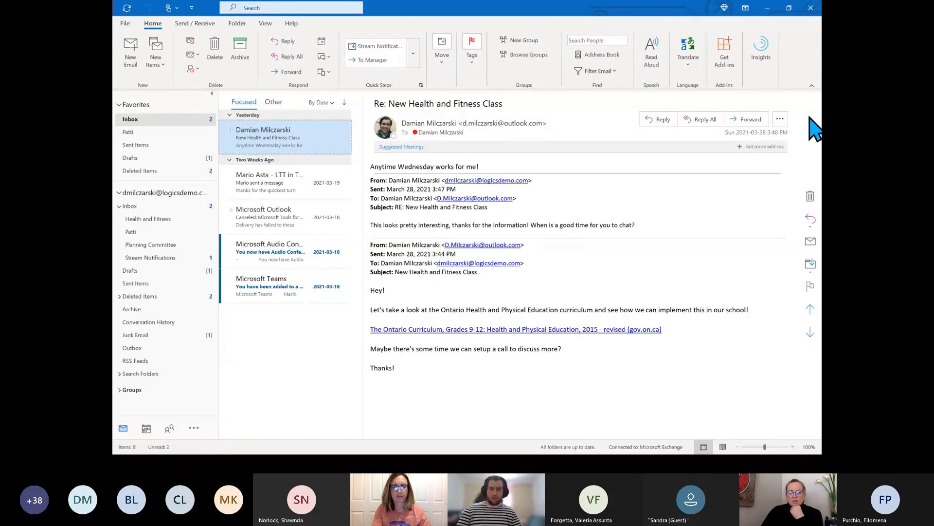
View the sender's contact card, then check the Other and Focused inbox lists
mouse_move(388, 141)
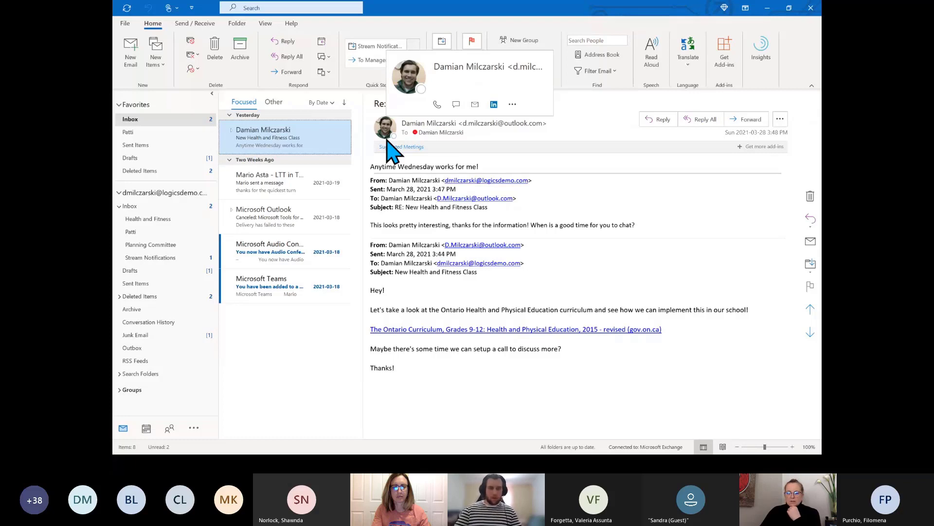
click(388, 141)
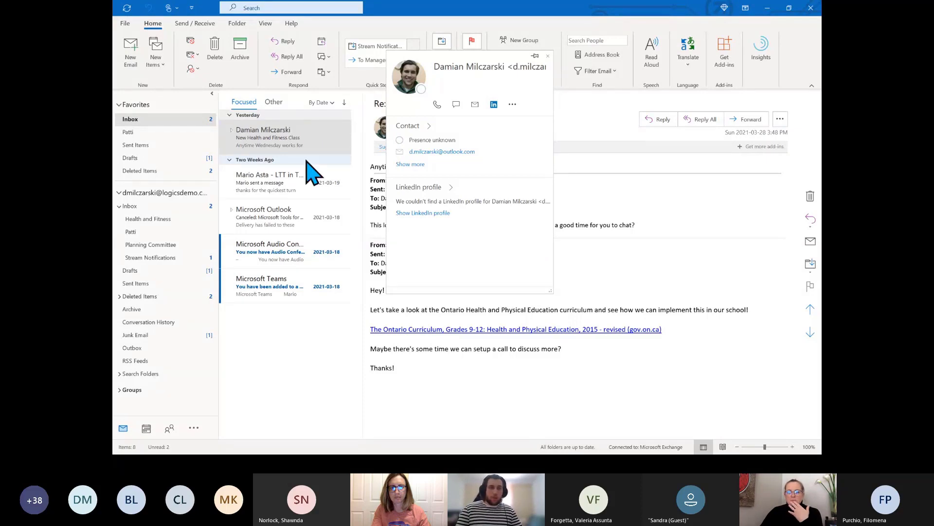
click(273, 102)
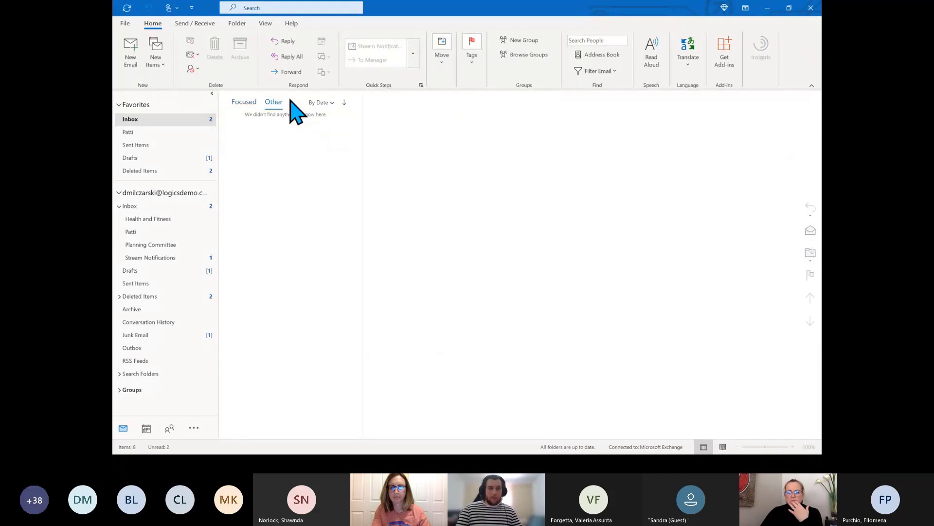
click(246, 101)
click(277, 146)
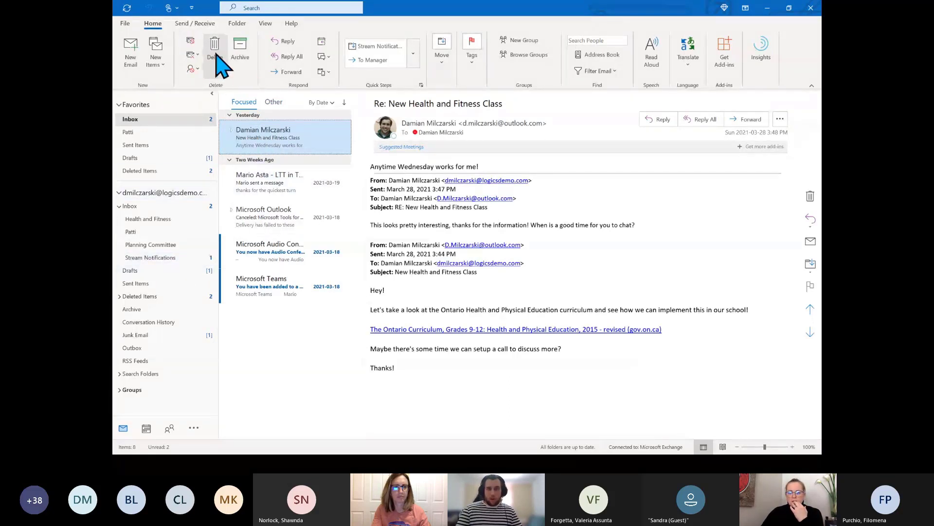
Browse the Send/Receive, Folder and View ribbon tabs, then open Move options on Home
click(202, 25)
click(239, 24)
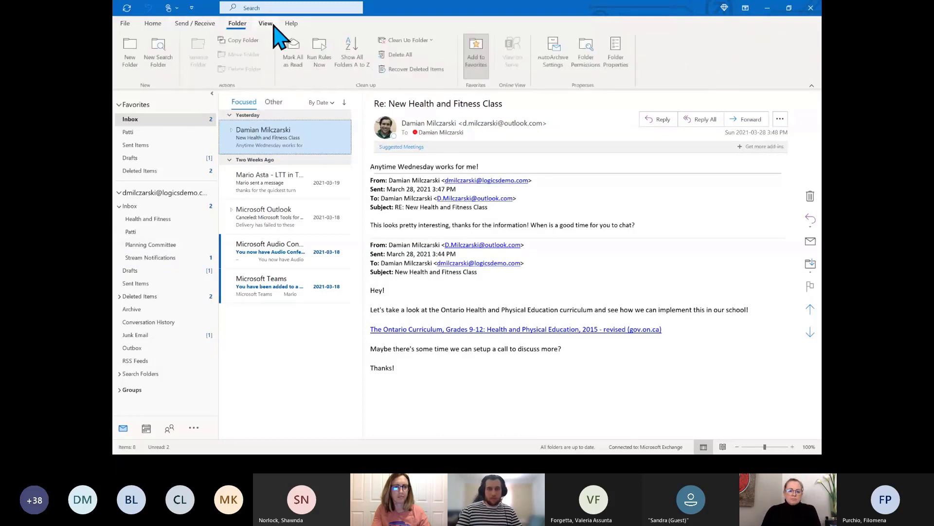
click(267, 24)
click(229, 25)
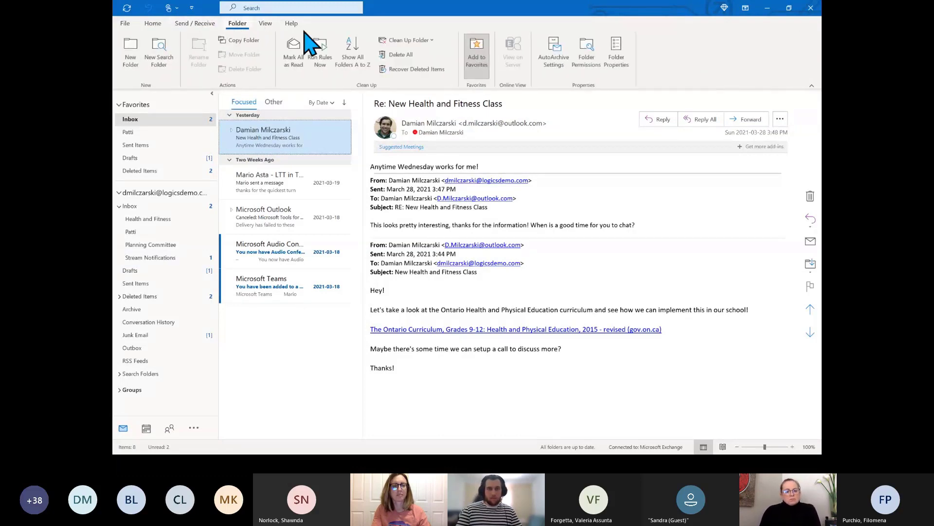
click(161, 23)
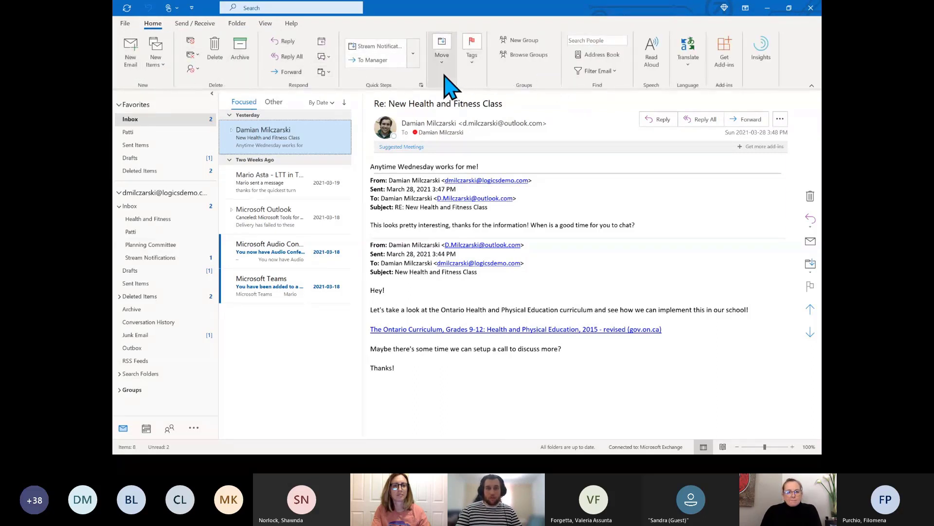
click(440, 48)
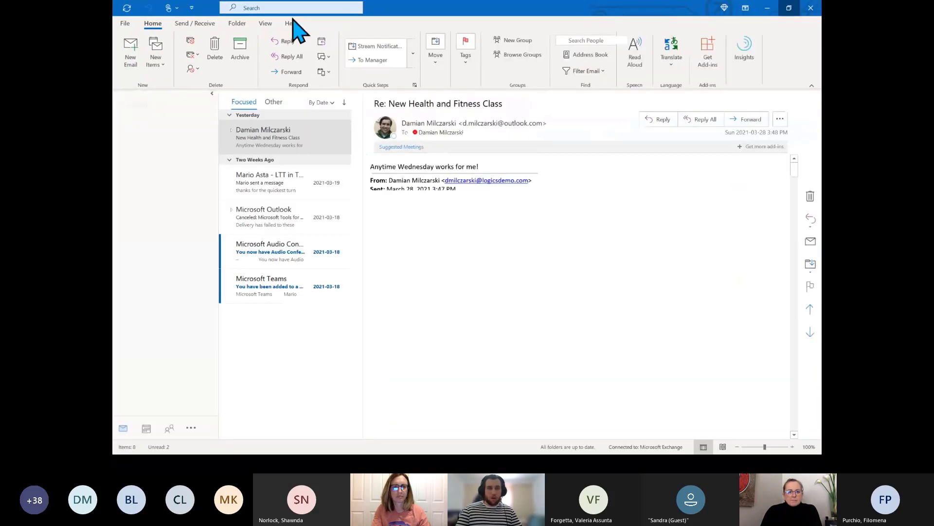
Search the mailbox for 'rule' and choose Create Rule… from the Rules suggestion
click(278, 9)
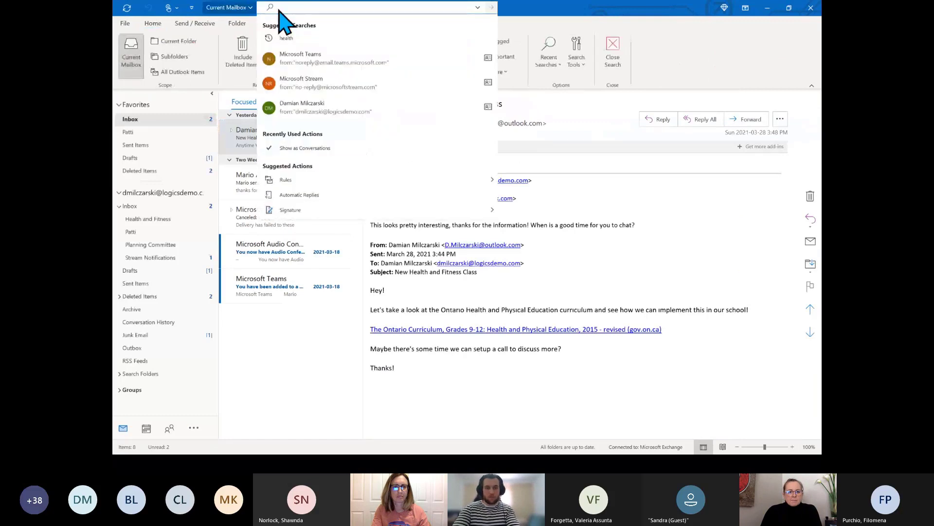
text(rules)
key(BackSpace)
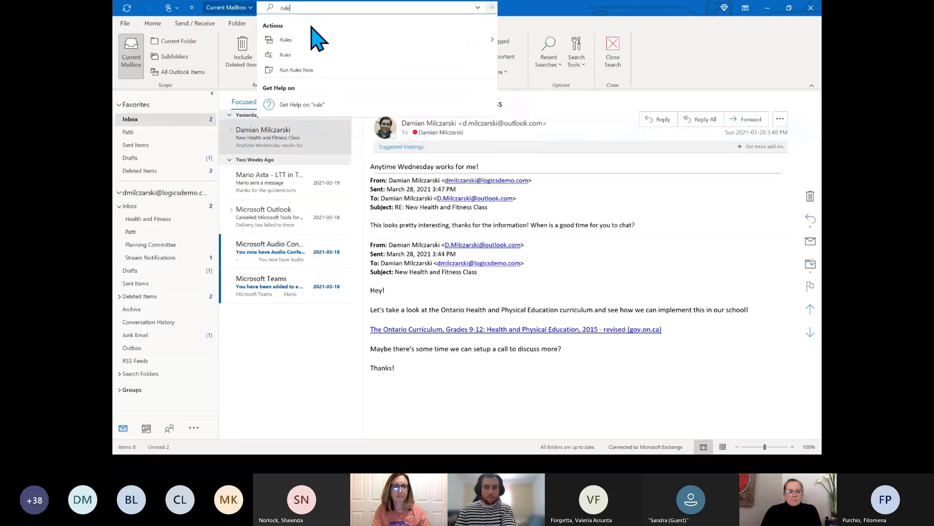
mouse_move(309, 44)
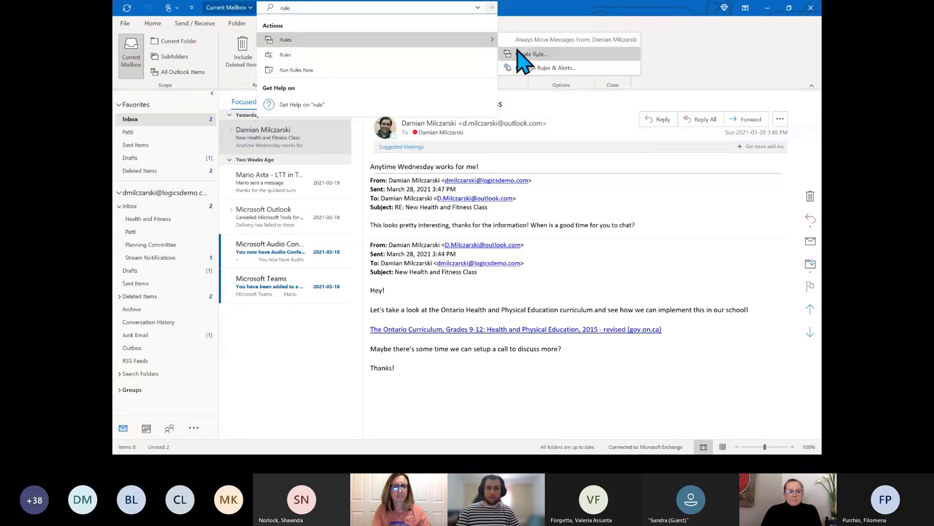
click(527, 69)
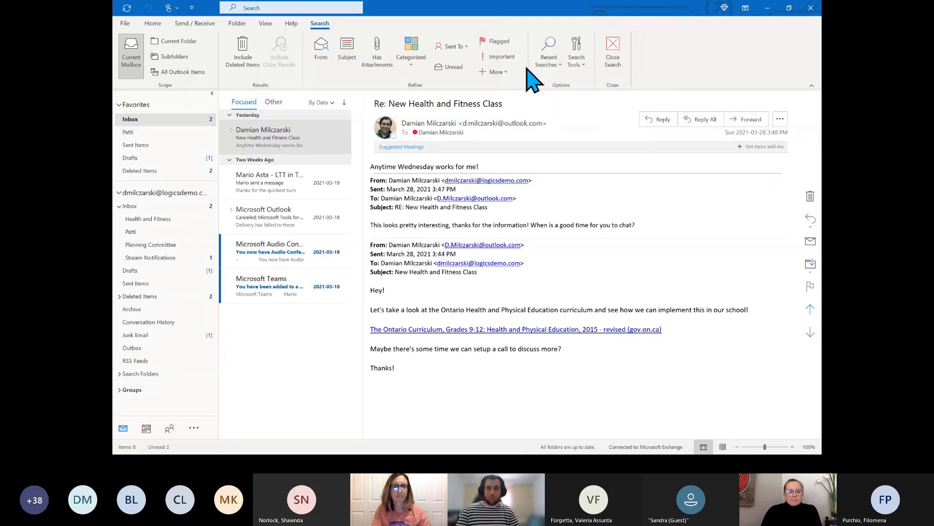
Open the Microsoft Stream rule in the Rules Wizard and scroll through its Step 1 conditions
double_click(461, 171)
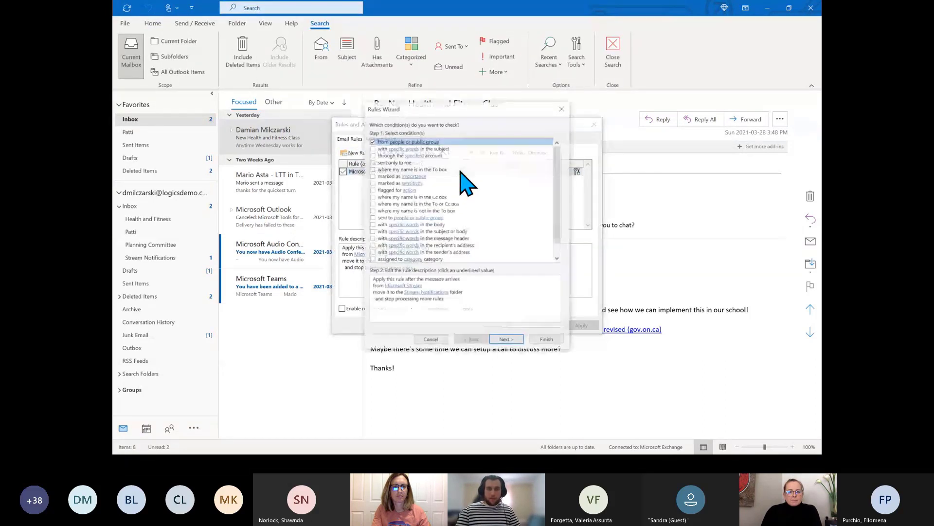
click(562, 108)
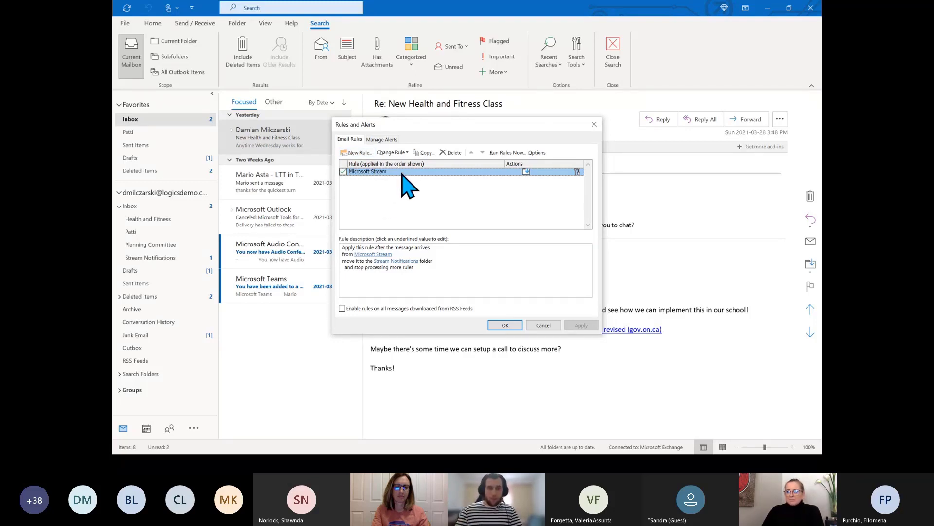
double_click(402, 173)
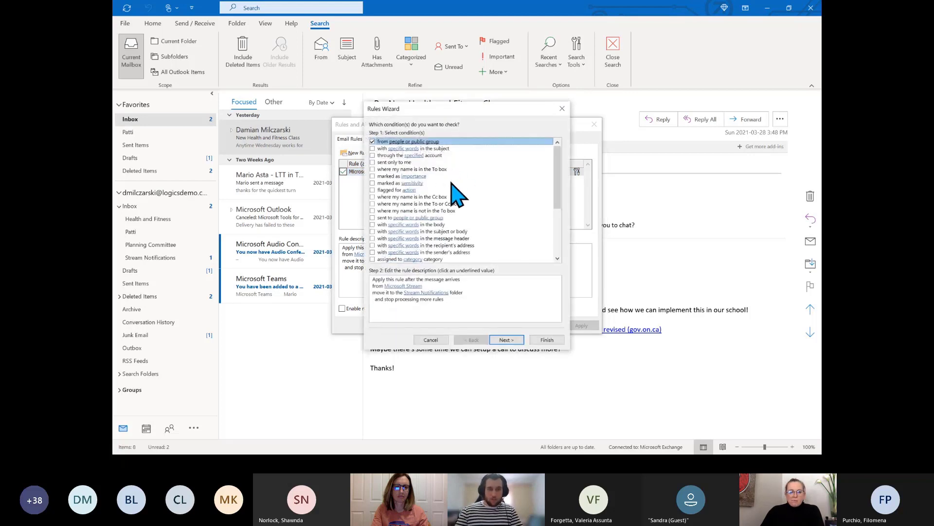
scroll(449, 186, down, 3)
scroll(455, 197, up, 3)
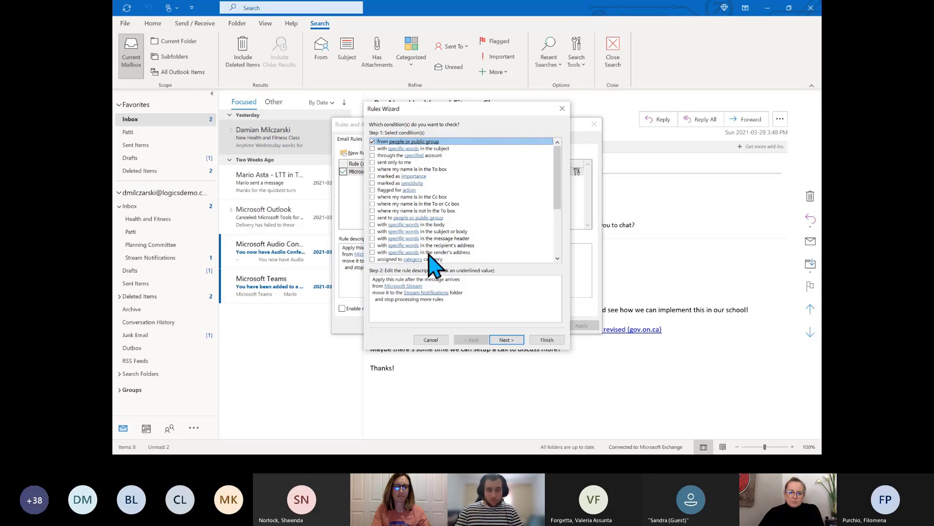
click(393, 294)
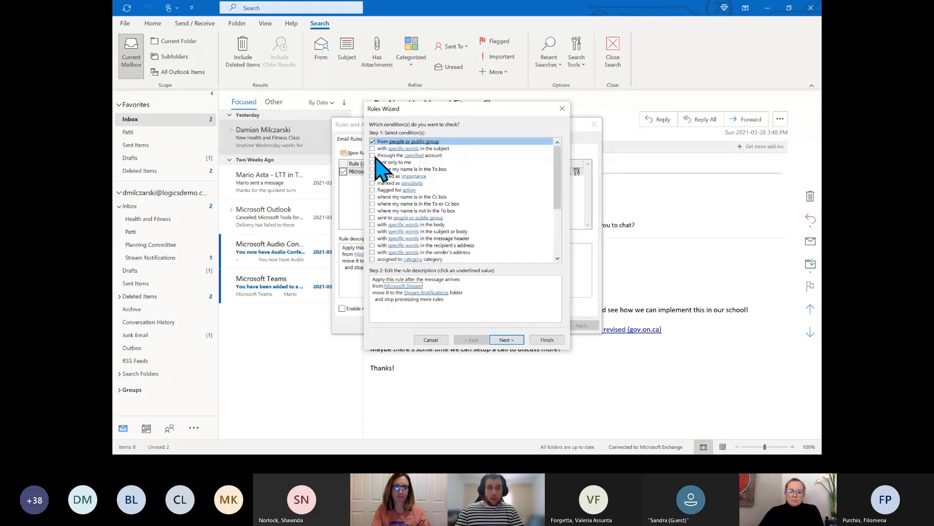
scroll(481, 193, down, 5)
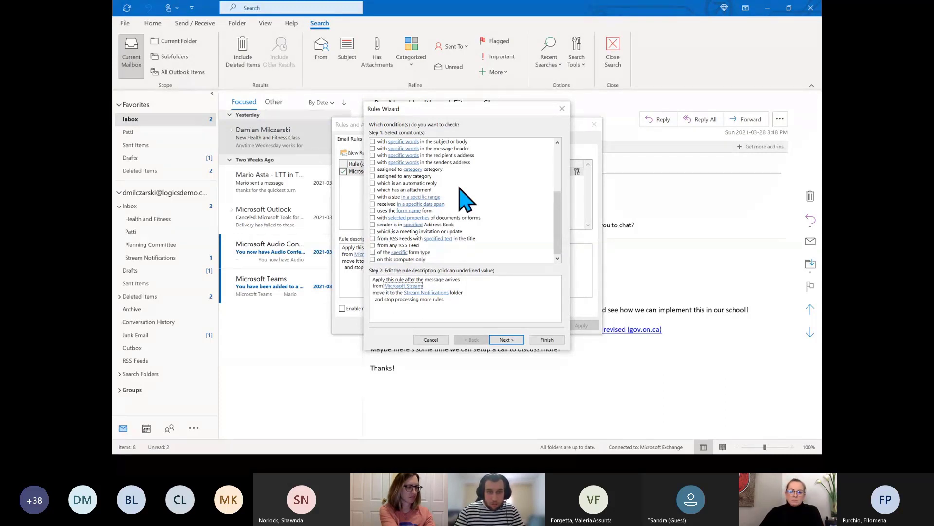
click(428, 293)
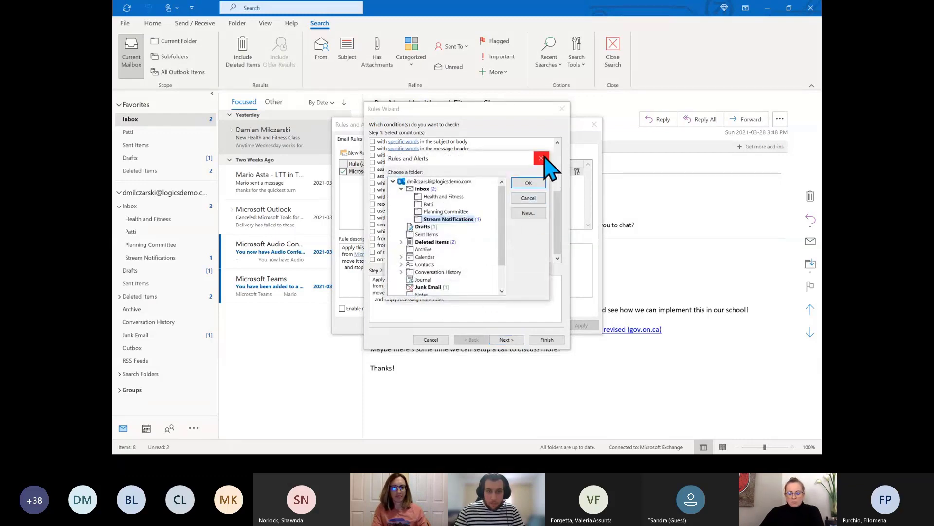
click(529, 182)
click(399, 286)
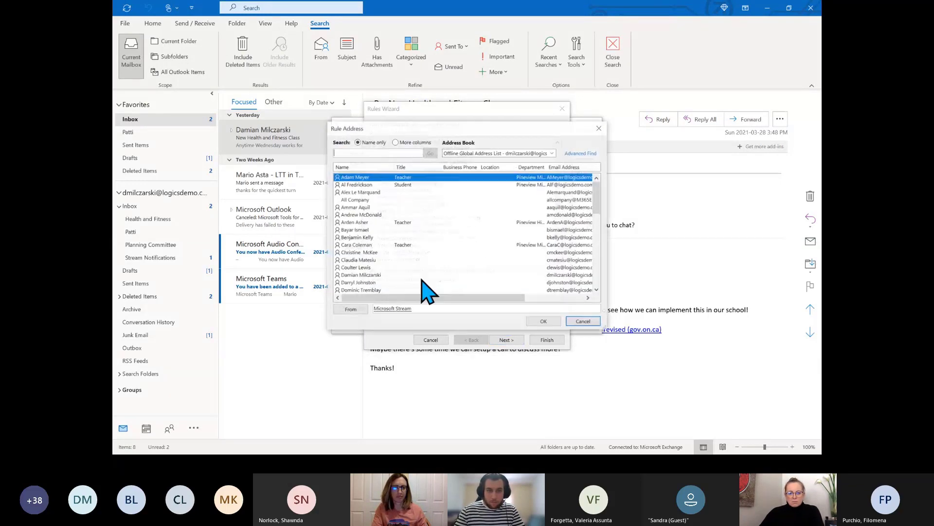
click(600, 128)
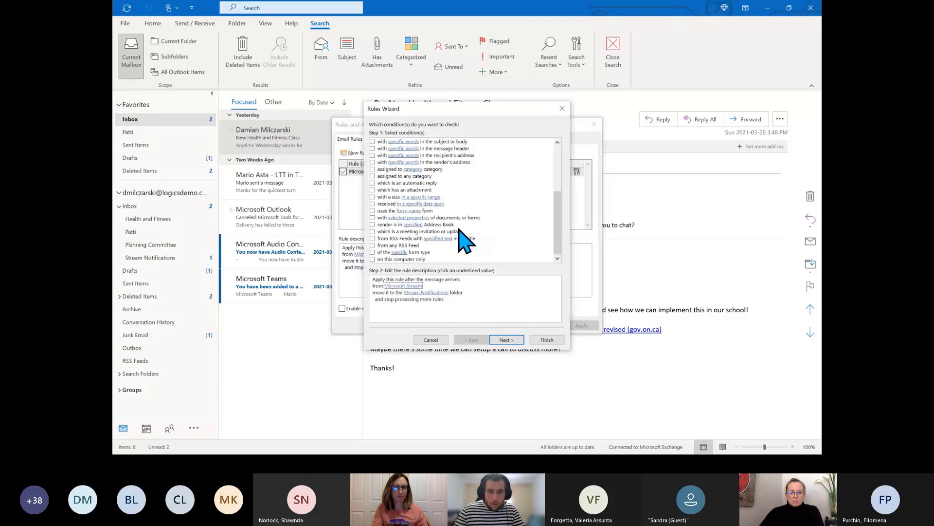
scroll(469, 235, up, 4)
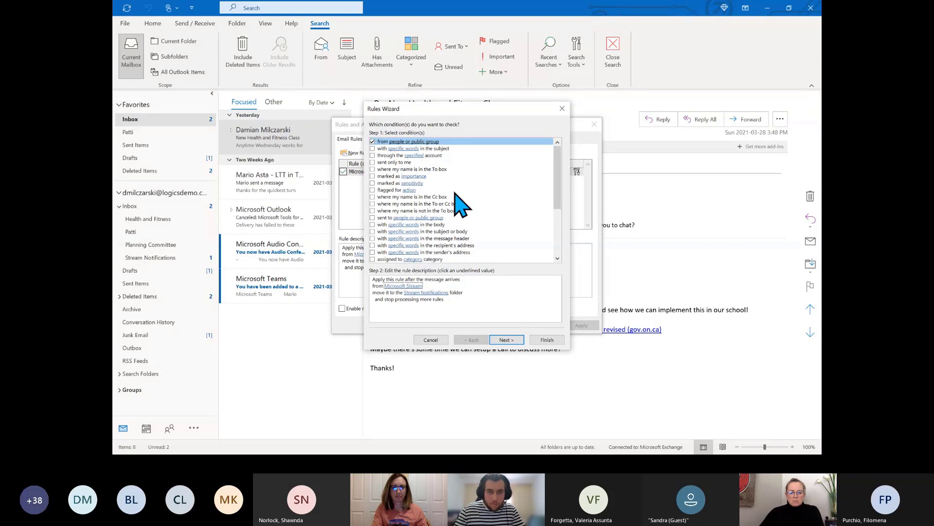
click(373, 176)
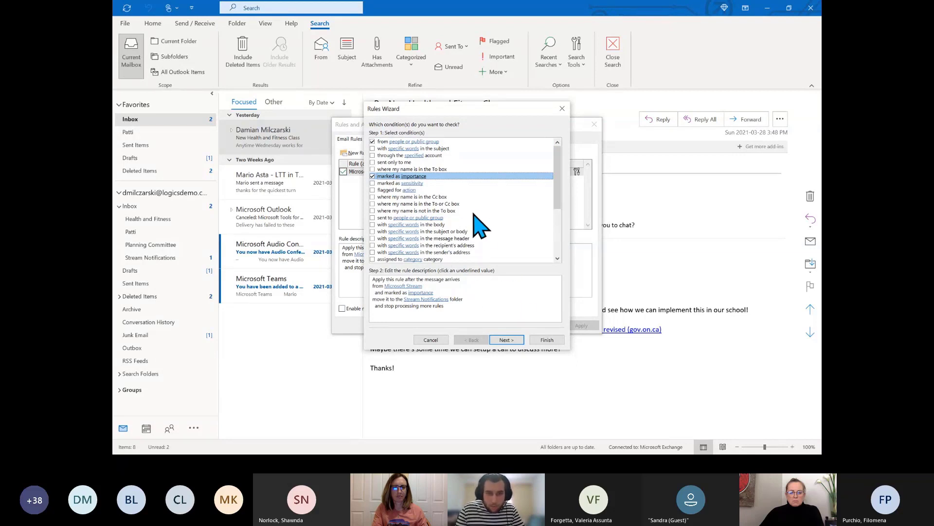
click(372, 177)
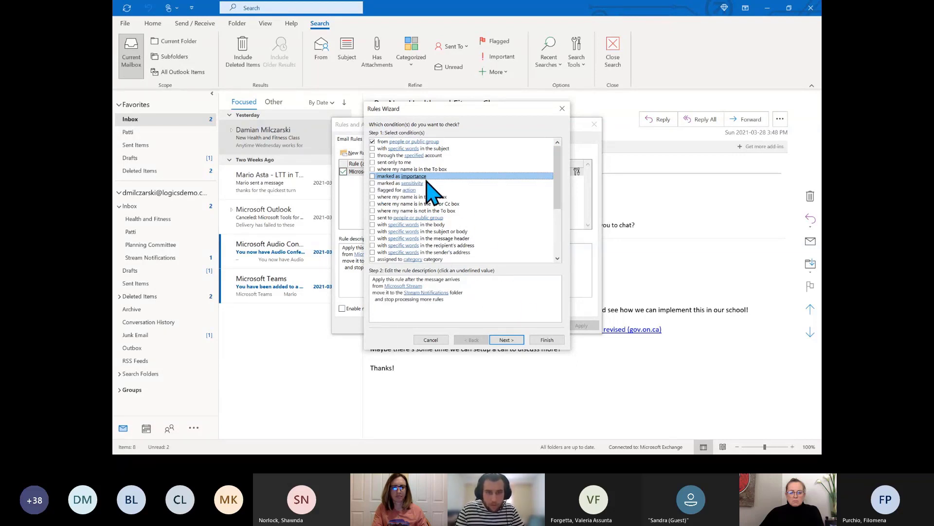
Scroll the Stream rule's conditions and finish the wizard without changing anything
scroll(485, 212, down, 1)
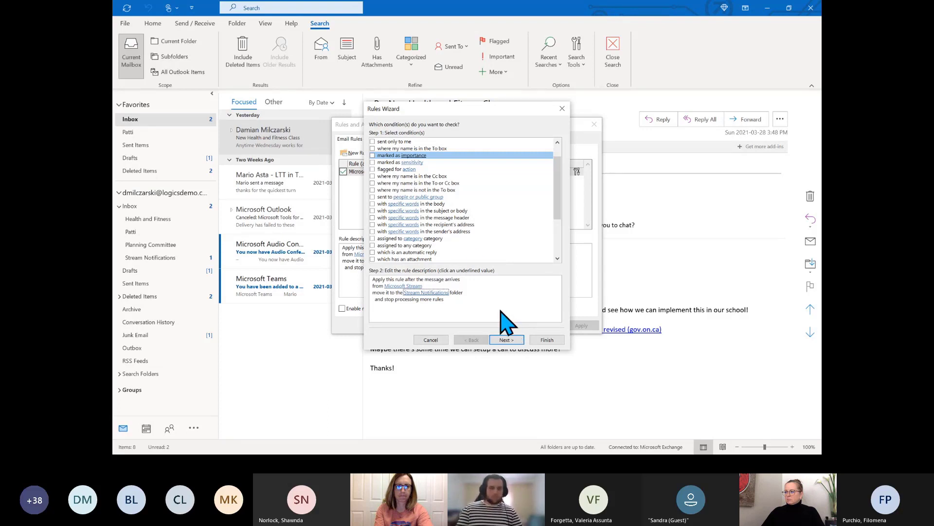
drag(564, 195, 559, 156)
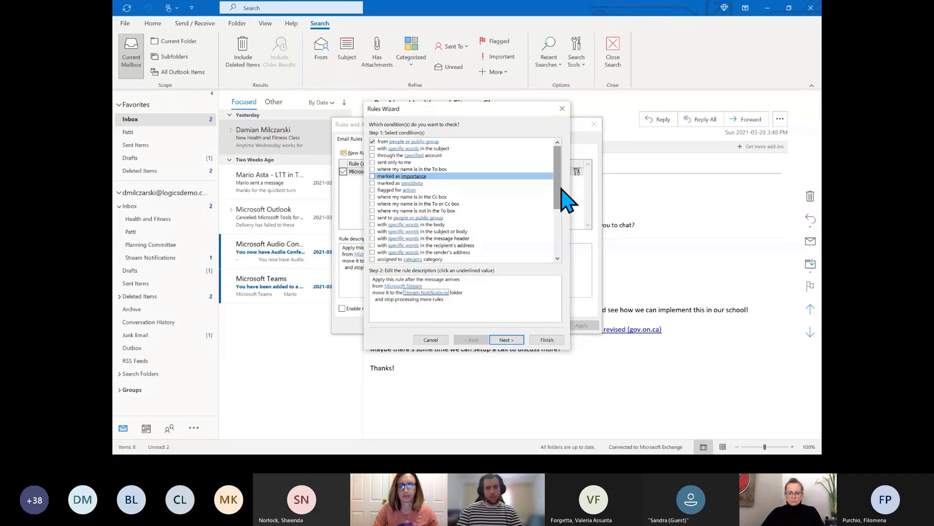
click(544, 340)
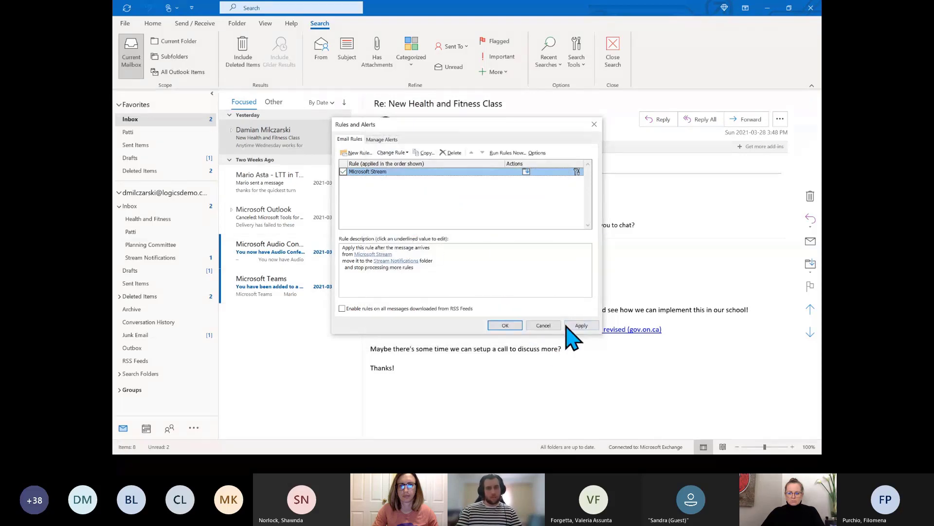
Cancel Rules and Alerts and switch to the March 2021 Calendar month view
click(554, 325)
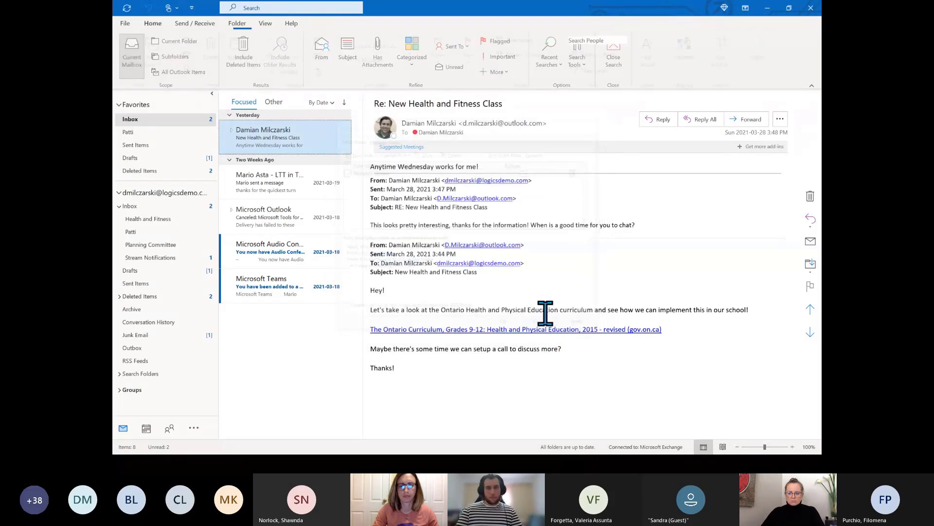
click(146, 427)
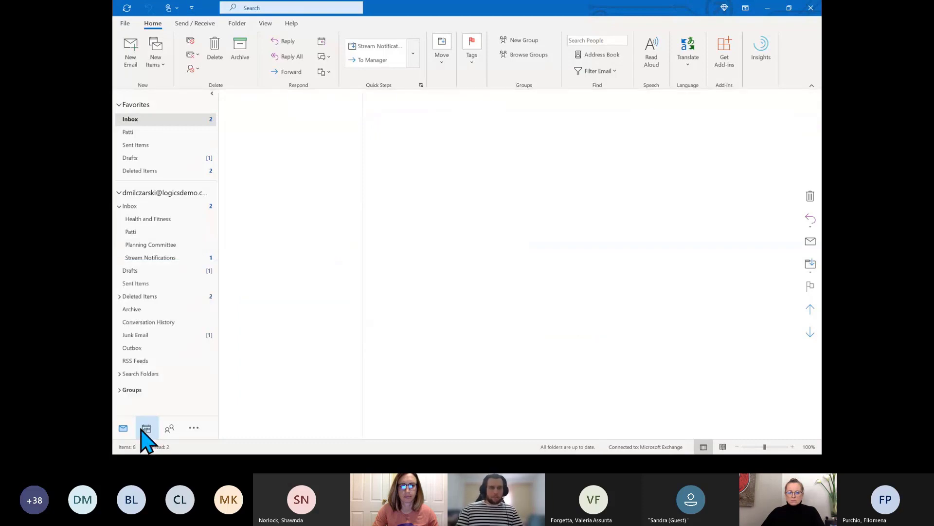
click(128, 429)
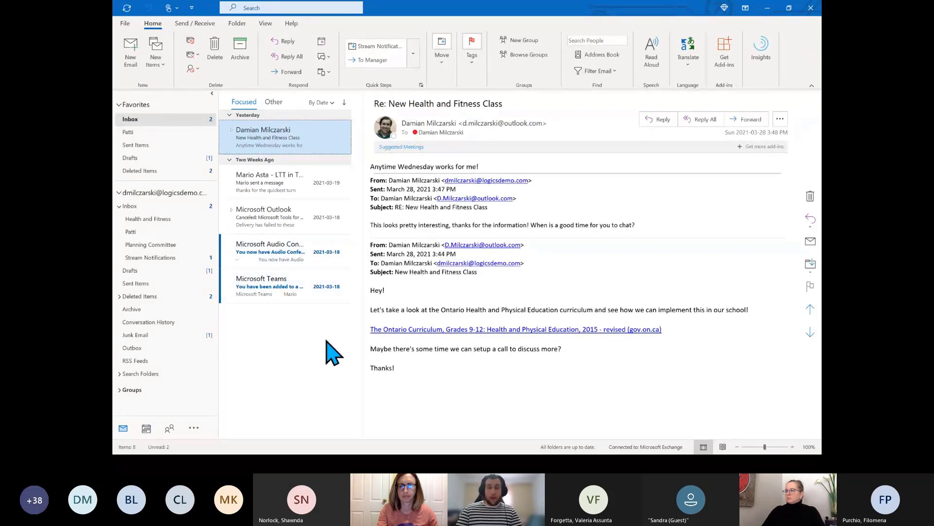
click(155, 430)
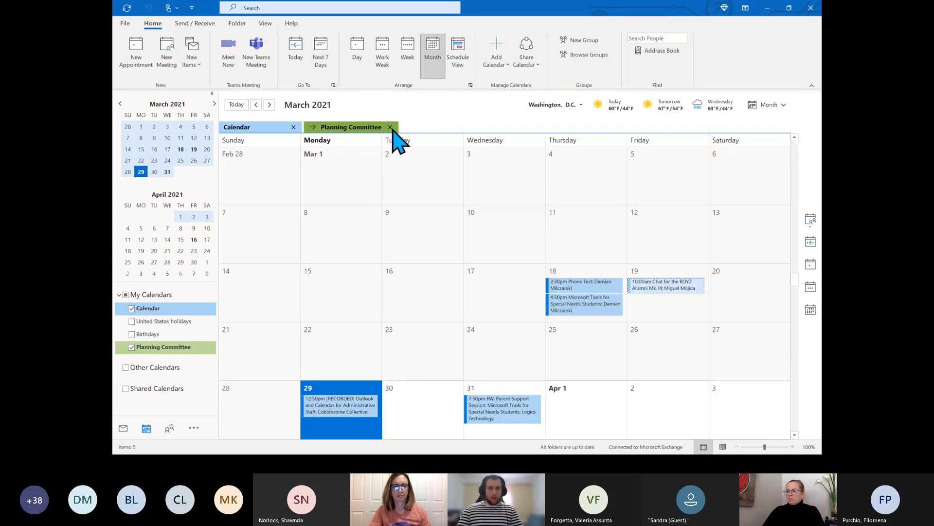
Uncheck Planning Committee under My Calendars and scroll the month grid to May 2021
click(131, 347)
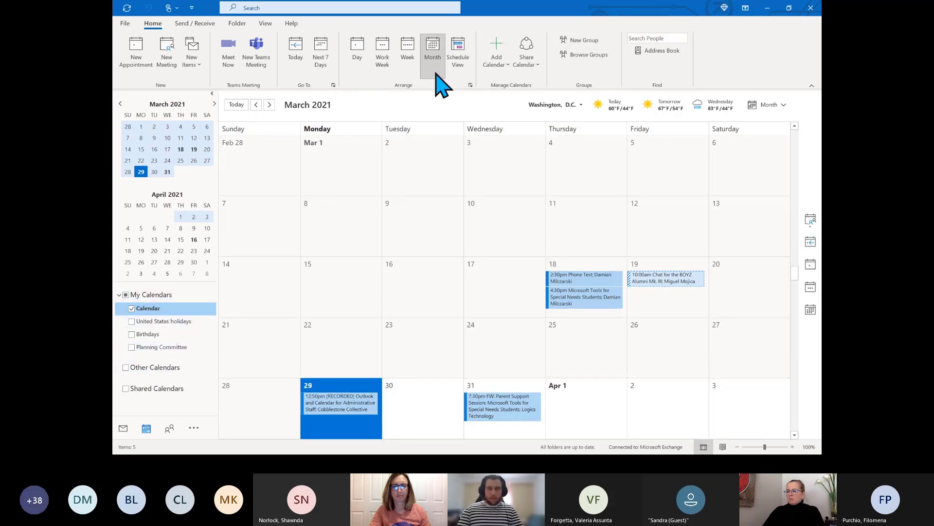
scroll(716, 249, down, 9)
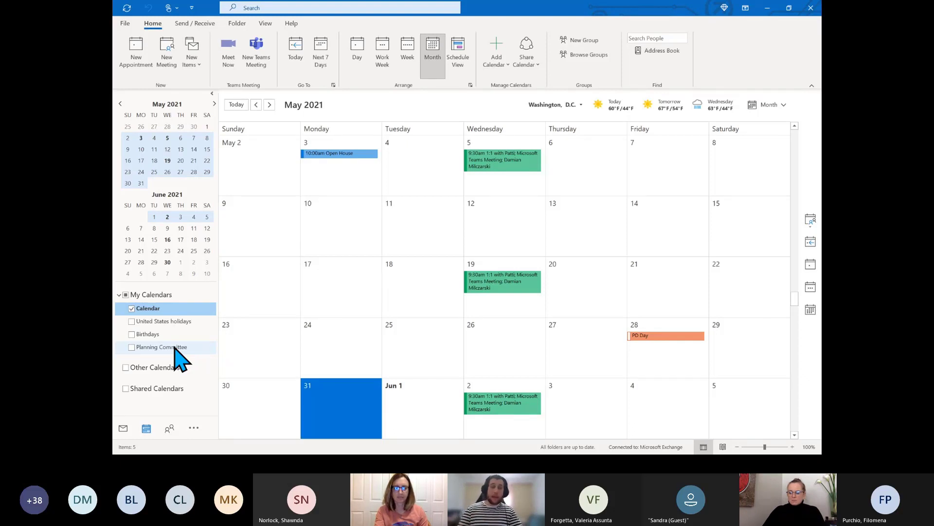
Re-show the Planning Committee calendar side by side with the main Calendar
click(175, 348)
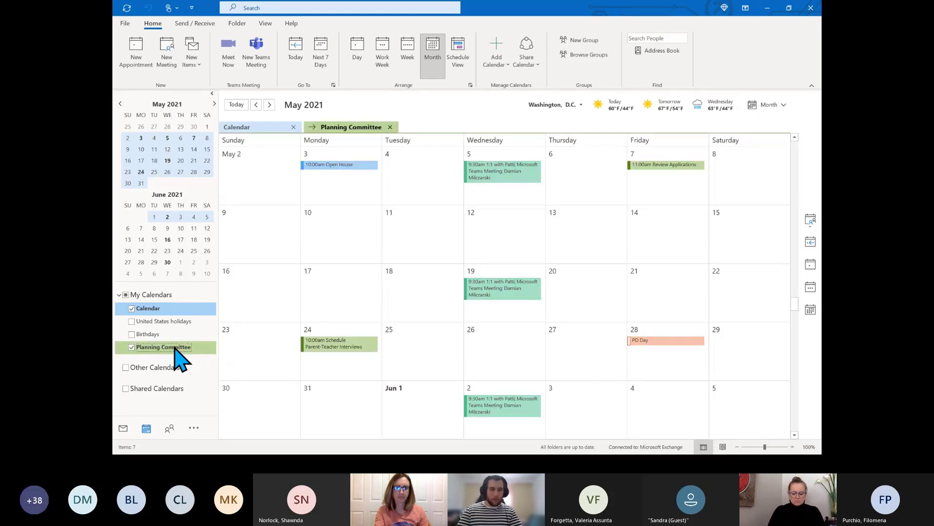
right_click(175, 348)
click(214, 210)
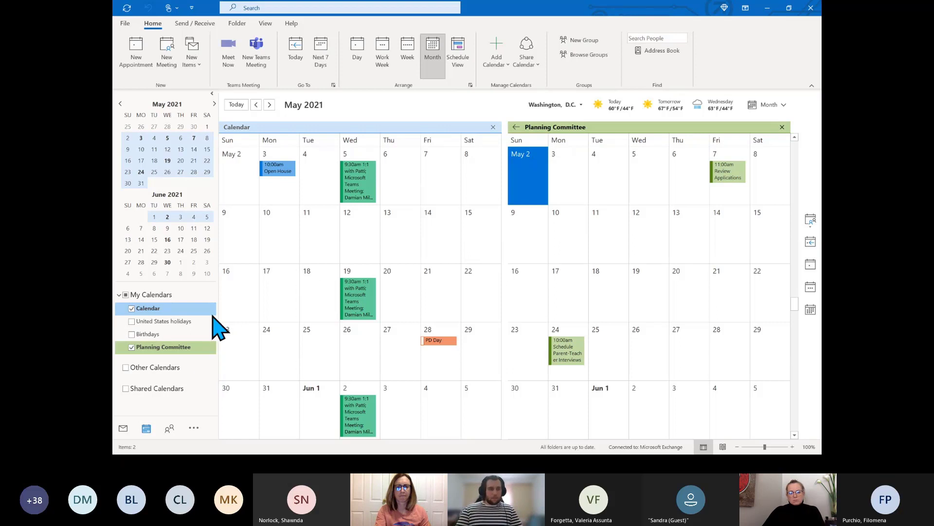
Overlay the Planning Committee calendar onto the main Calendar's May 2021 grid
right_click(177, 349)
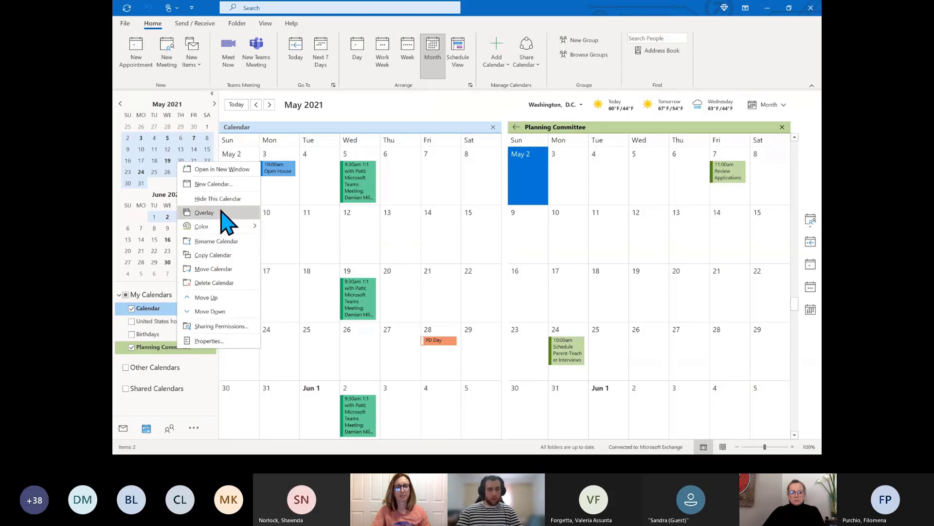
click(235, 372)
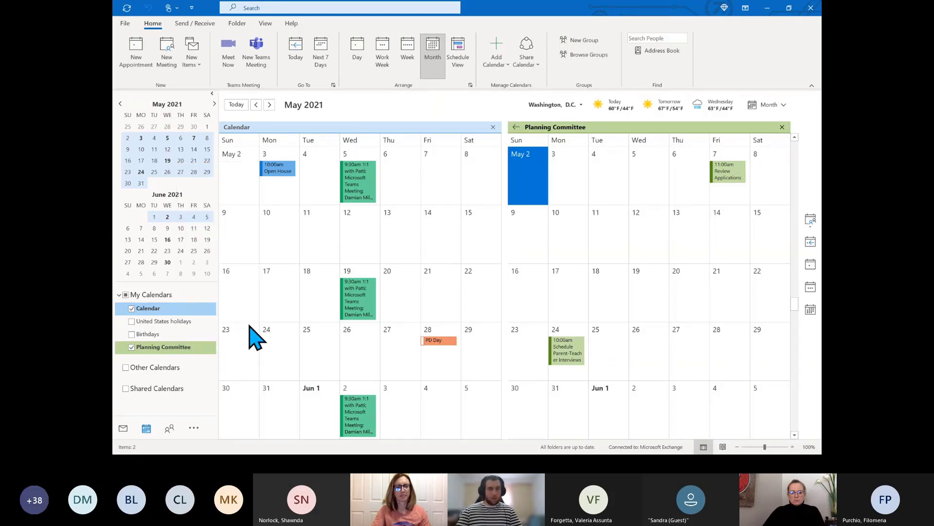
right_click(169, 349)
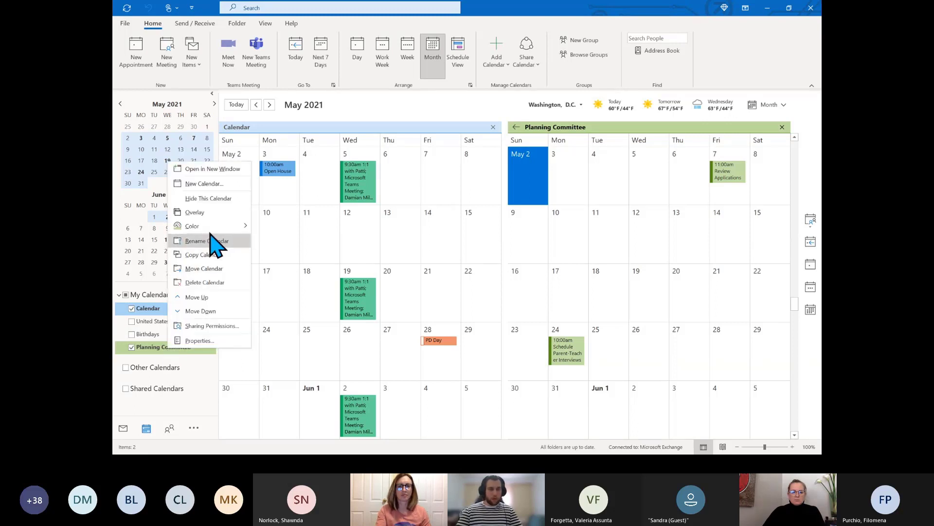
click(195, 212)
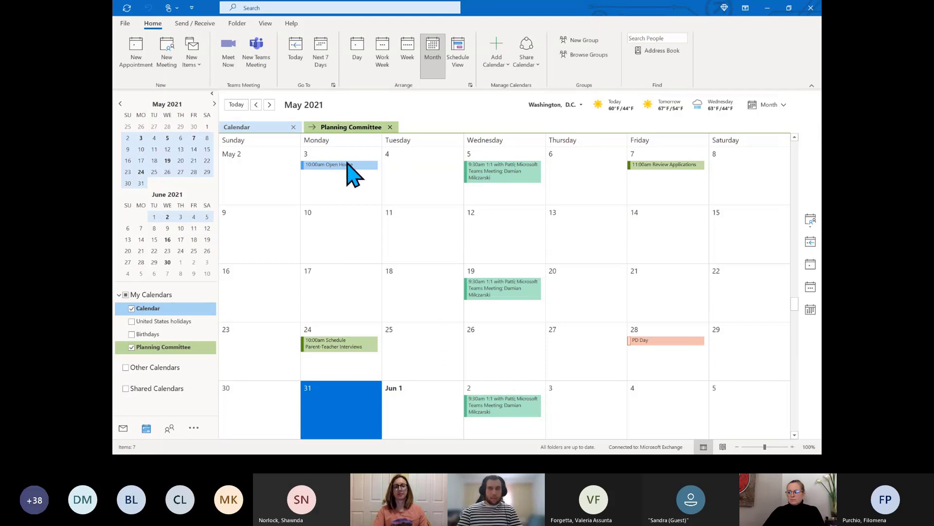
mouse_move(345, 166)
click(254, 129)
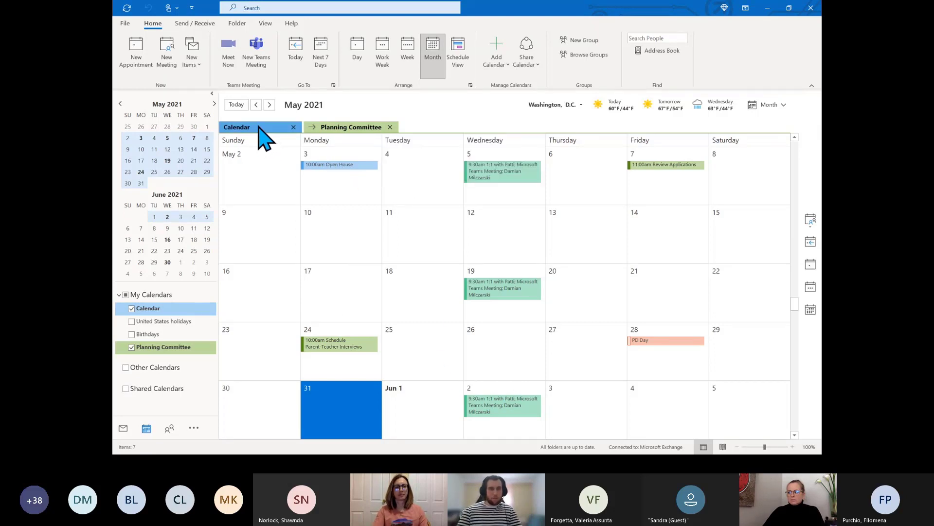
mouse_move(341, 345)
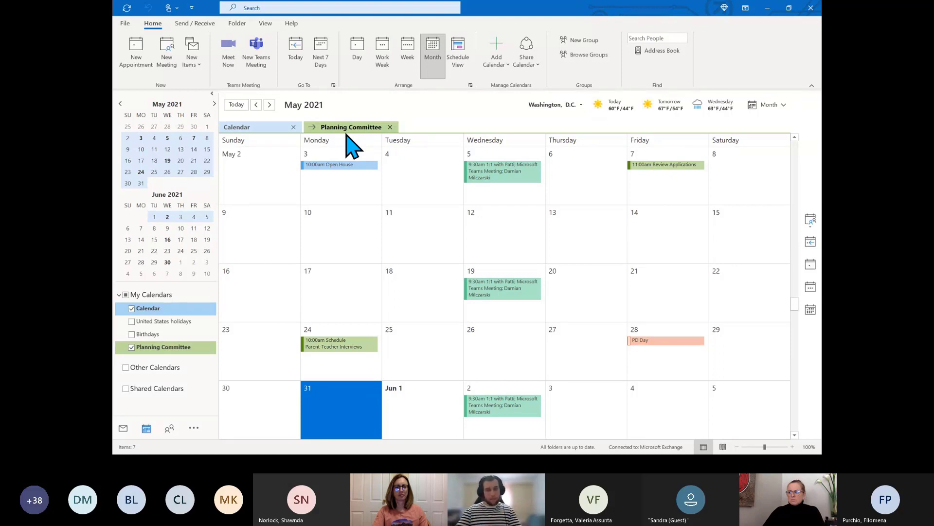
click(265, 128)
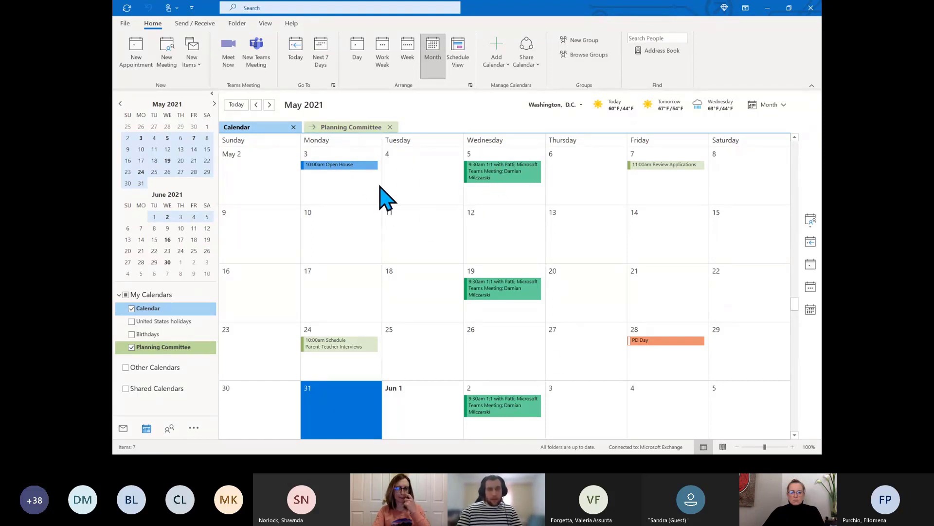
mouse_move(518, 182)
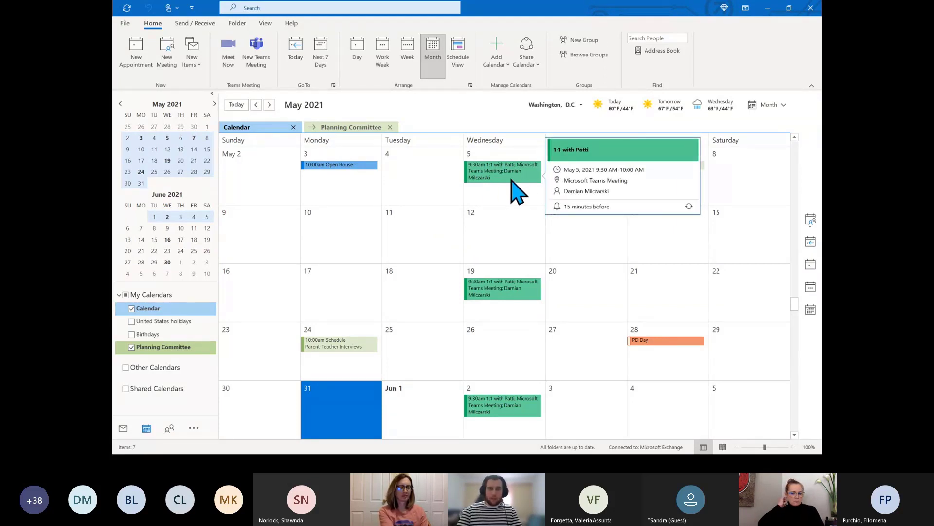
click(347, 140)
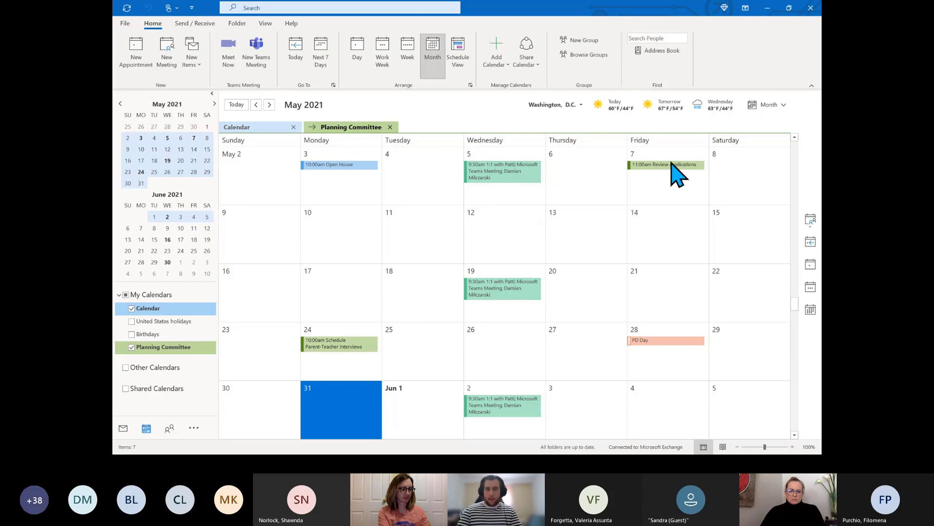
mouse_move(671, 171)
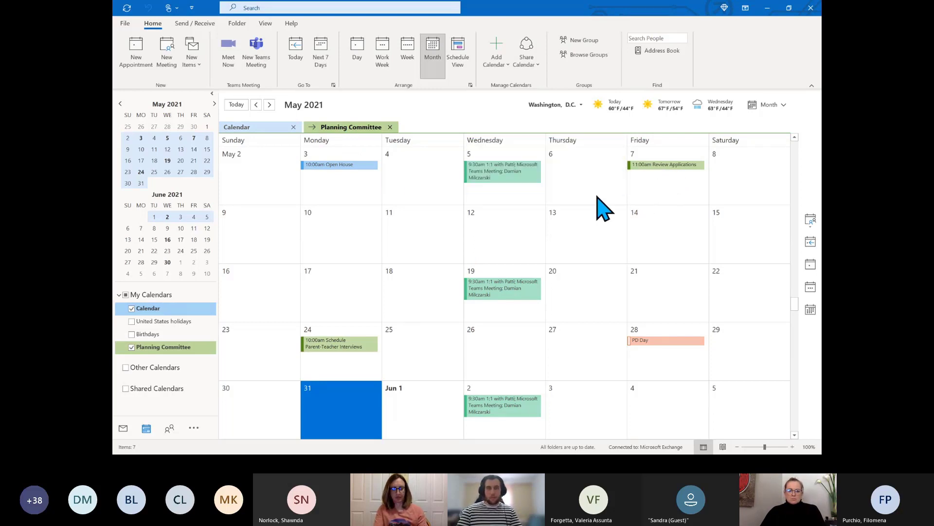
click(260, 126)
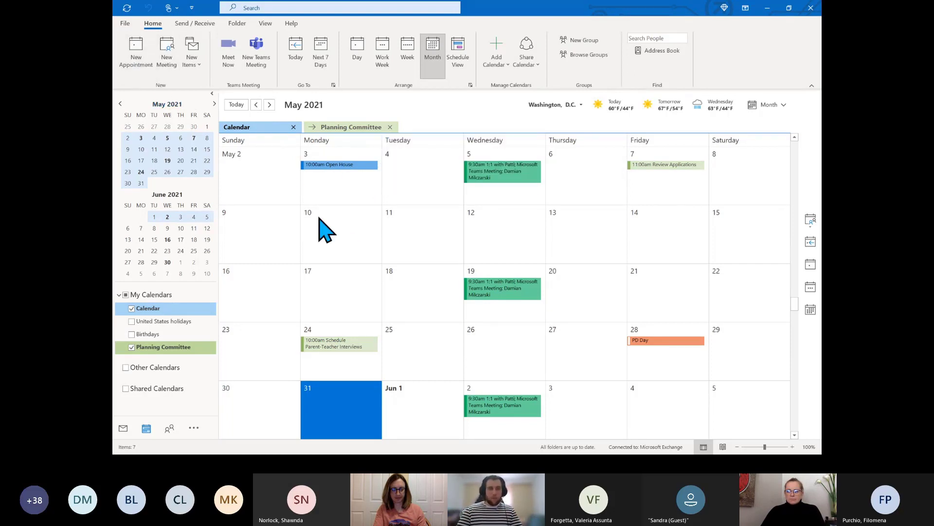
click(352, 227)
double_click(351, 227)
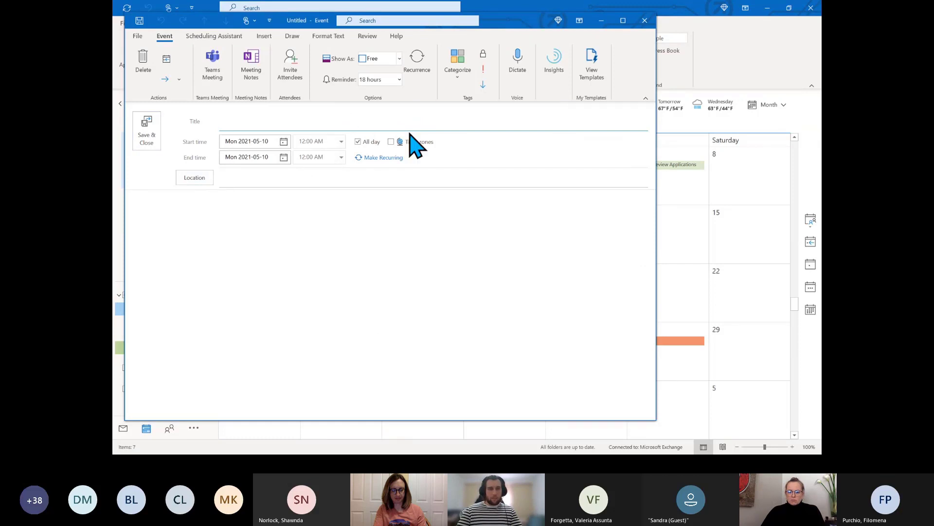
click(645, 22)
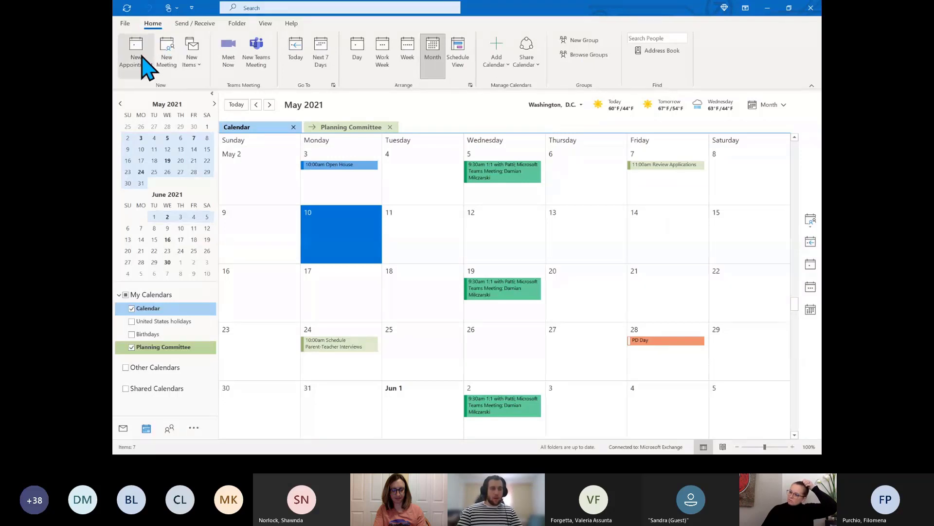
click(141, 56)
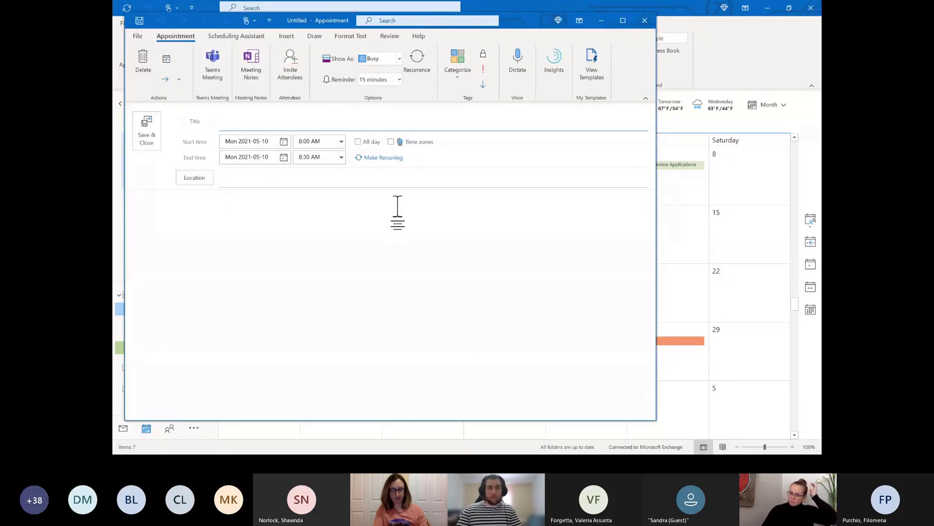
click(645, 20)
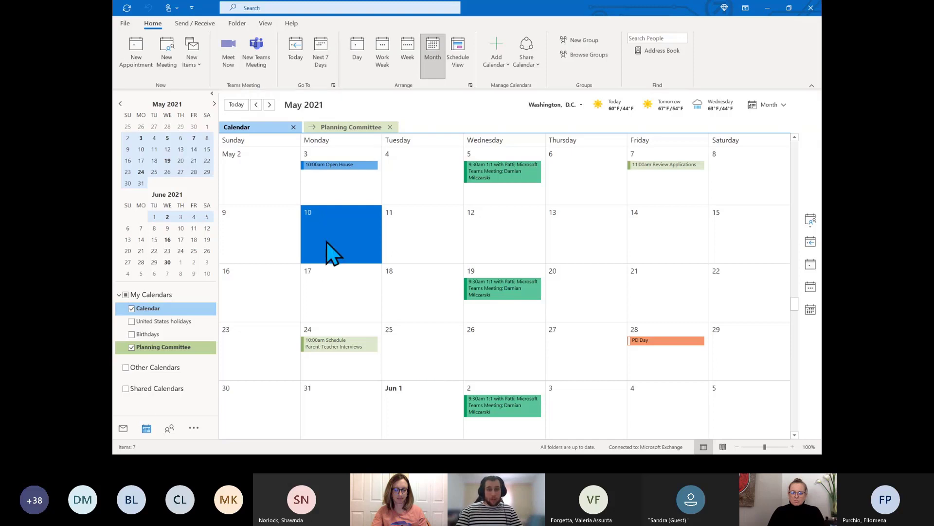
Draft a '1:1' Teams meeting with two Recent People as required attendees, then minimize it
click(258, 54)
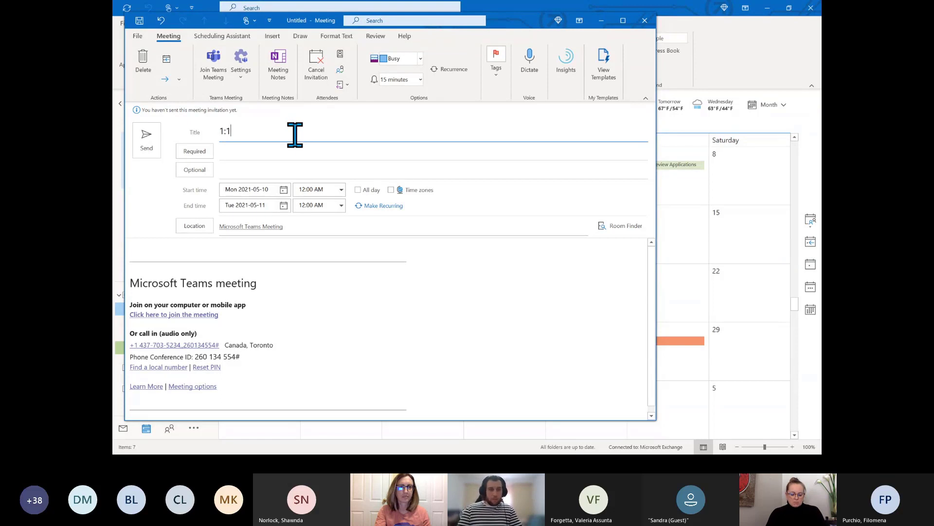
click(288, 153)
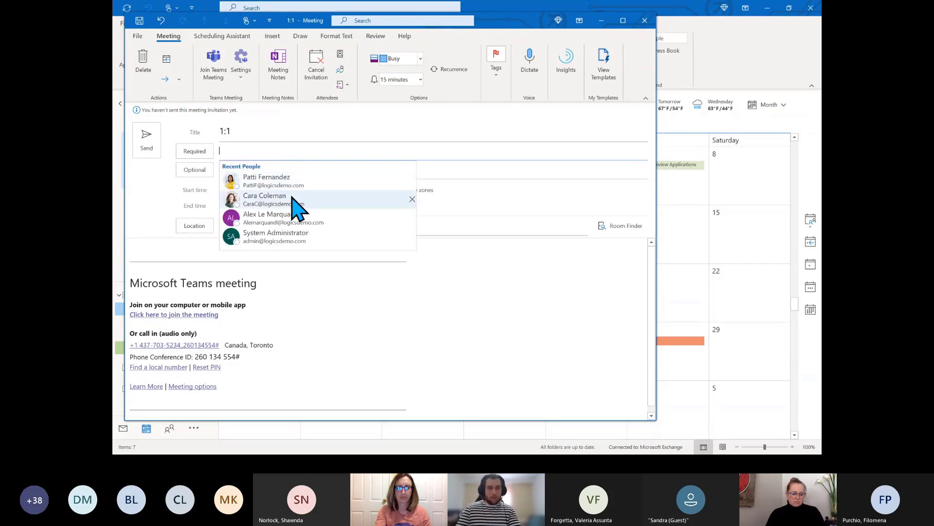
click(292, 196)
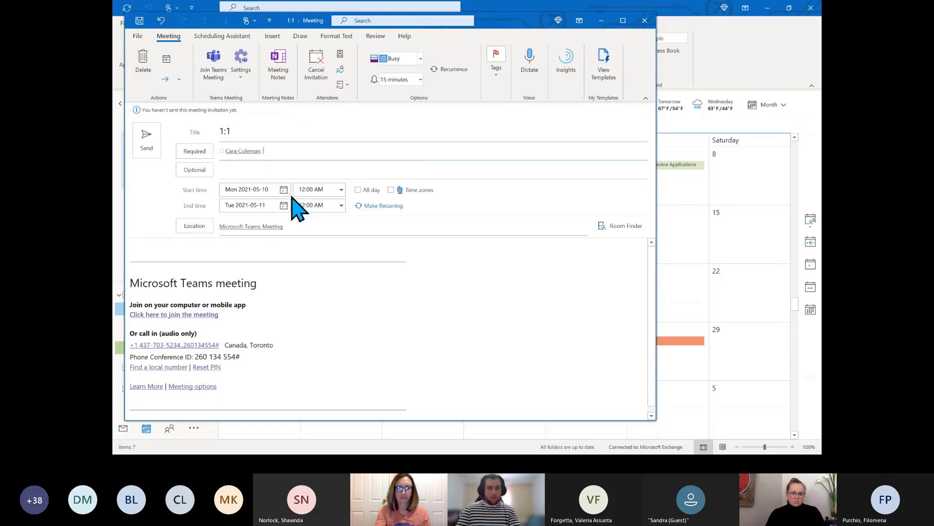
text(patt)
click(324, 182)
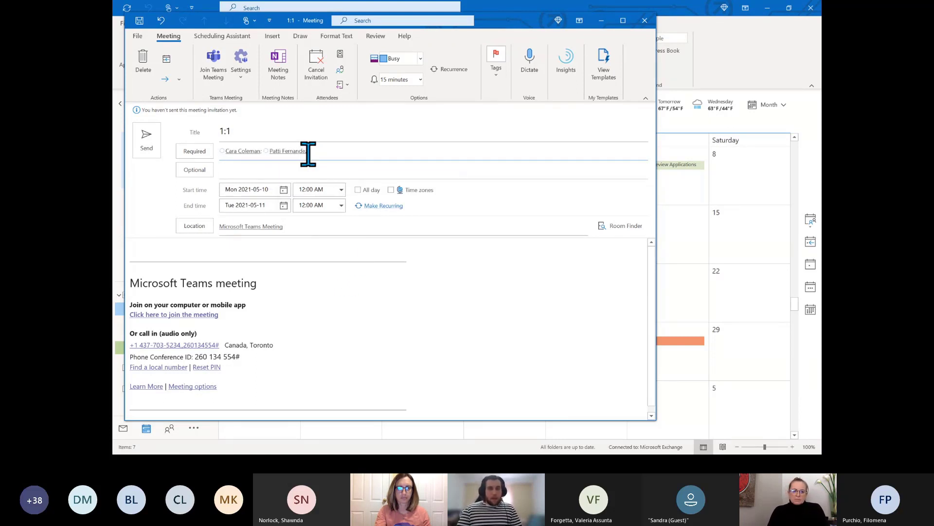
click(602, 21)
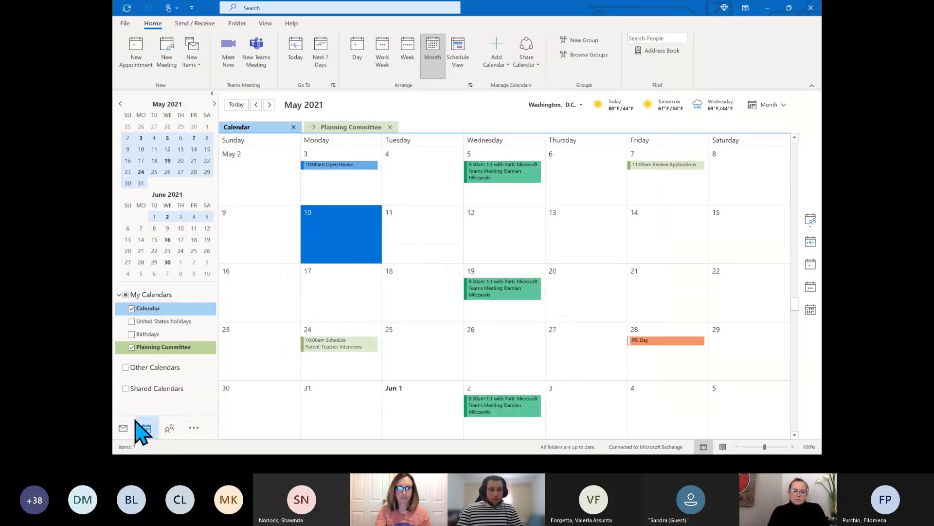
Read the New Health and Fitness Class messages in Mail, then return to the May calendar
click(124, 428)
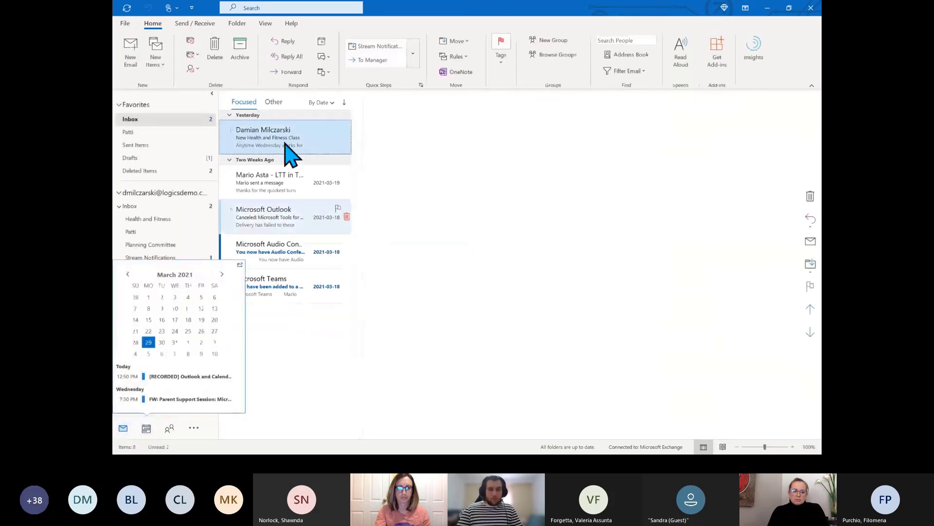
click(238, 146)
click(284, 171)
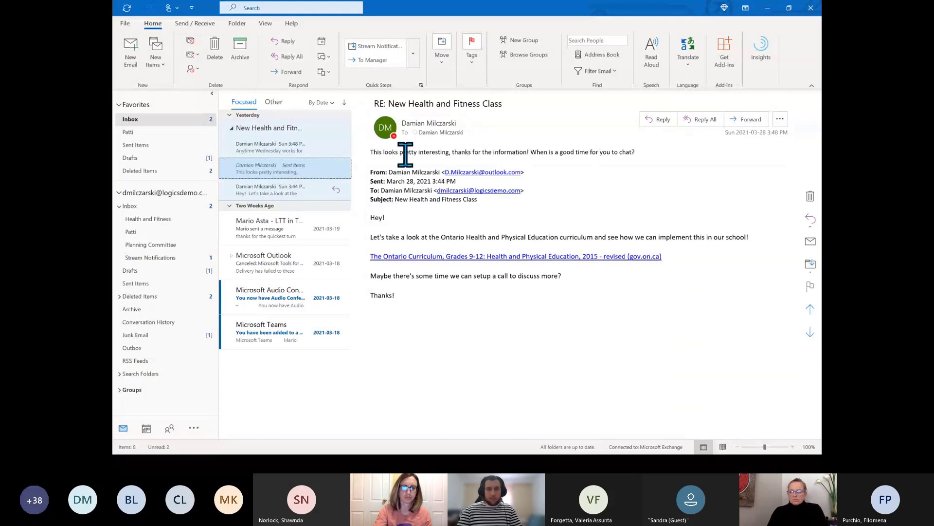
click(299, 149)
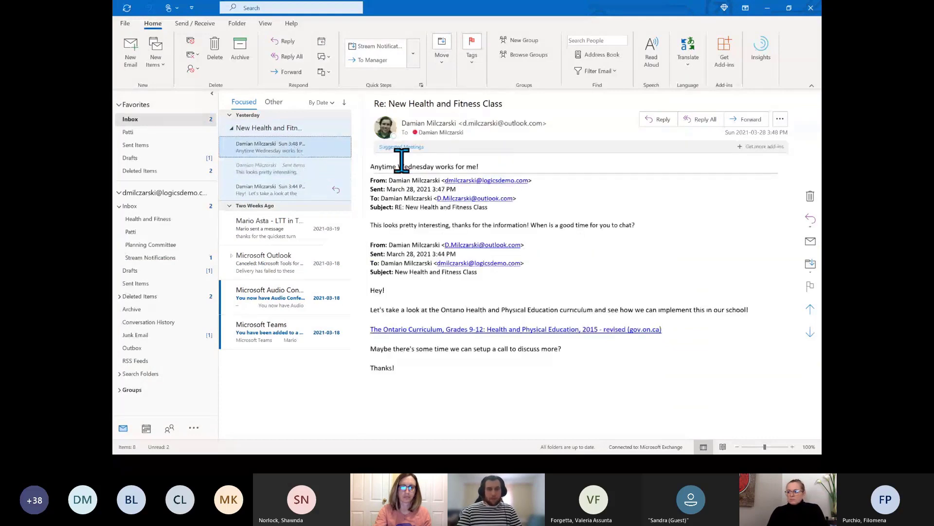
click(146, 427)
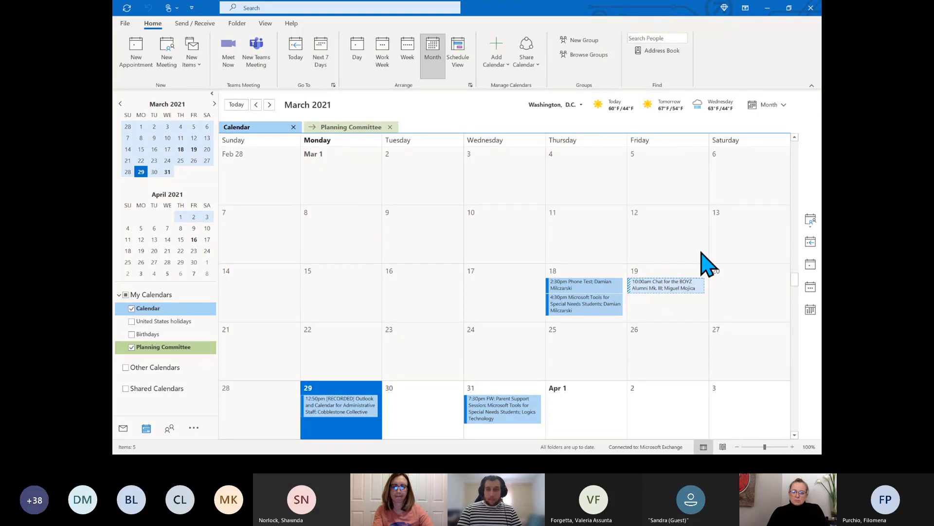
scroll(798, 435, down, 9)
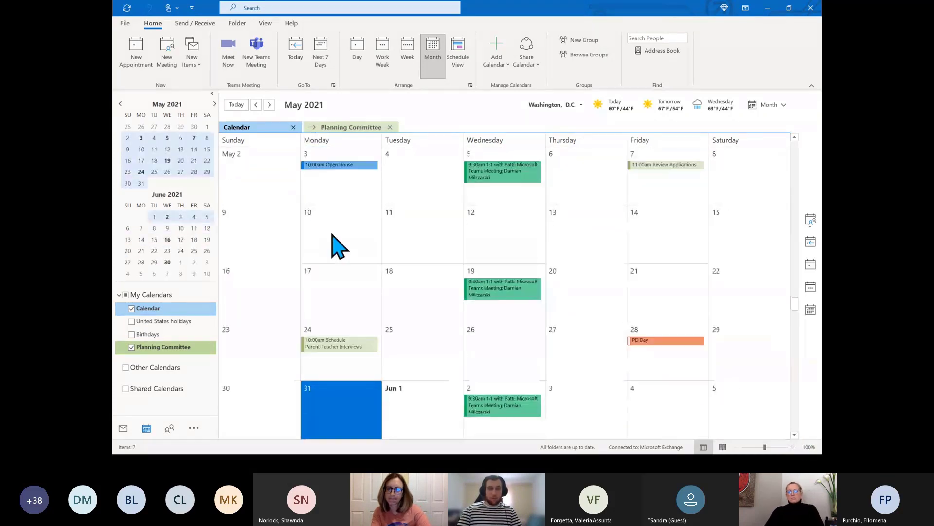
Create a May 10 Teams meeting with two required attendees, timed 8:00–8:30 AM instead of all-day
double_click(333, 235)
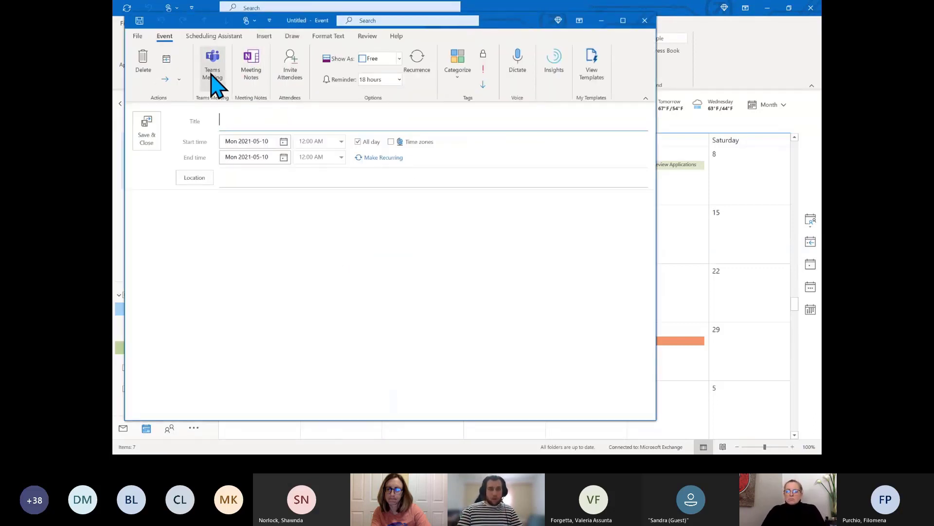
click(212, 67)
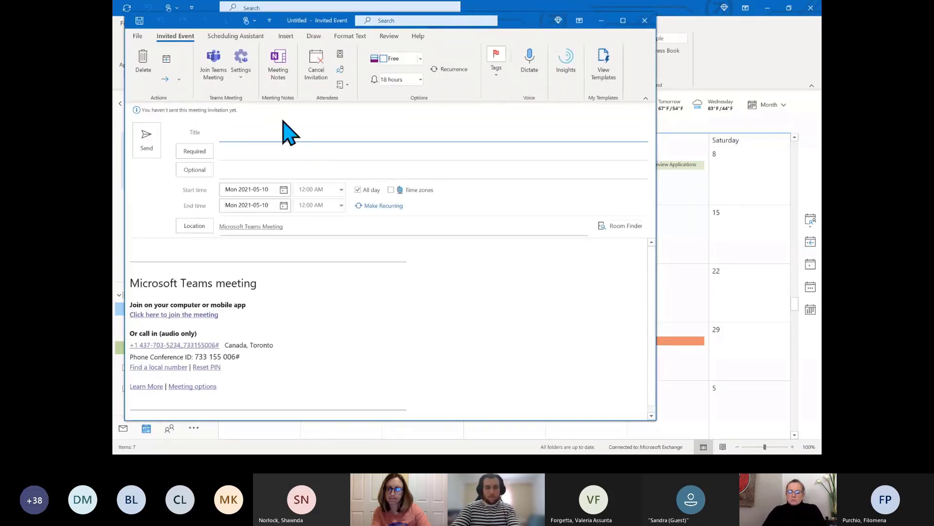
click(329, 147)
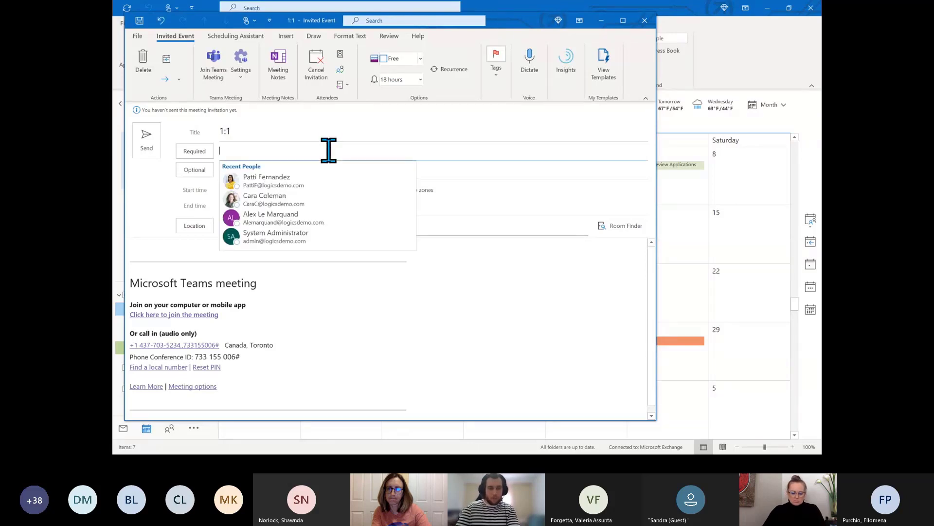
text(cara)
click(323, 185)
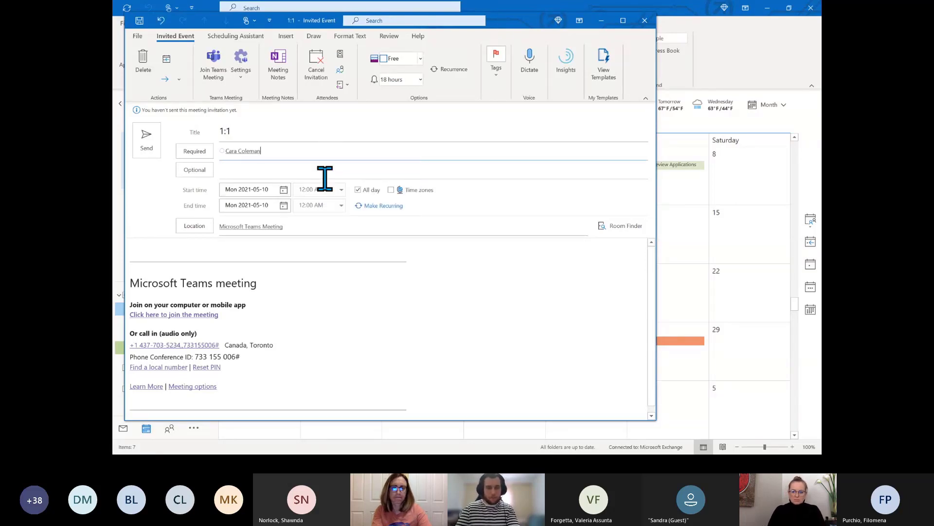
click(324, 179)
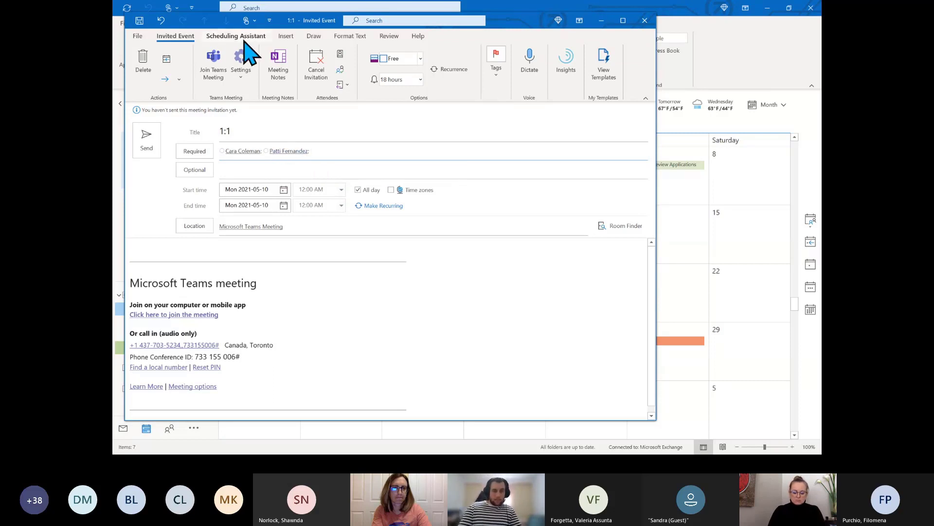
click(357, 189)
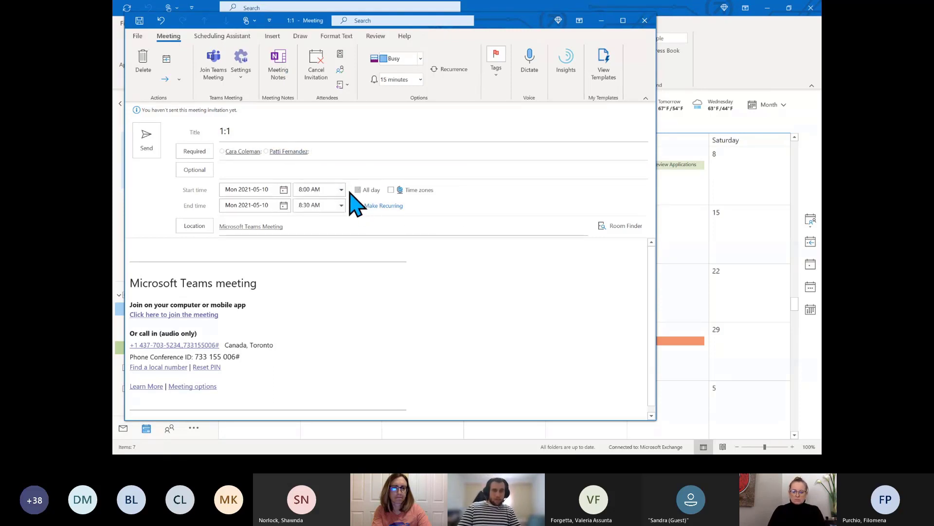
In the Scheduling Assistant, bring the timeline back to May 10
click(231, 37)
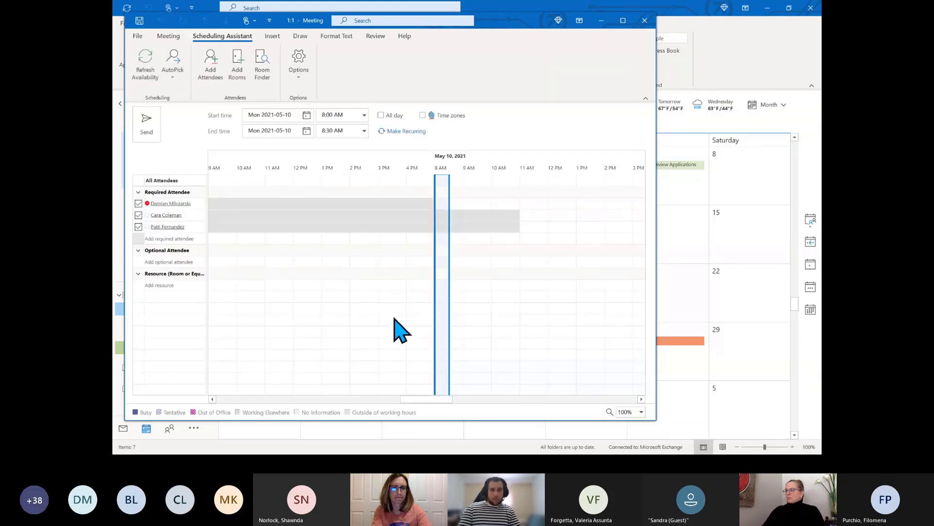
drag(431, 400, 438, 401)
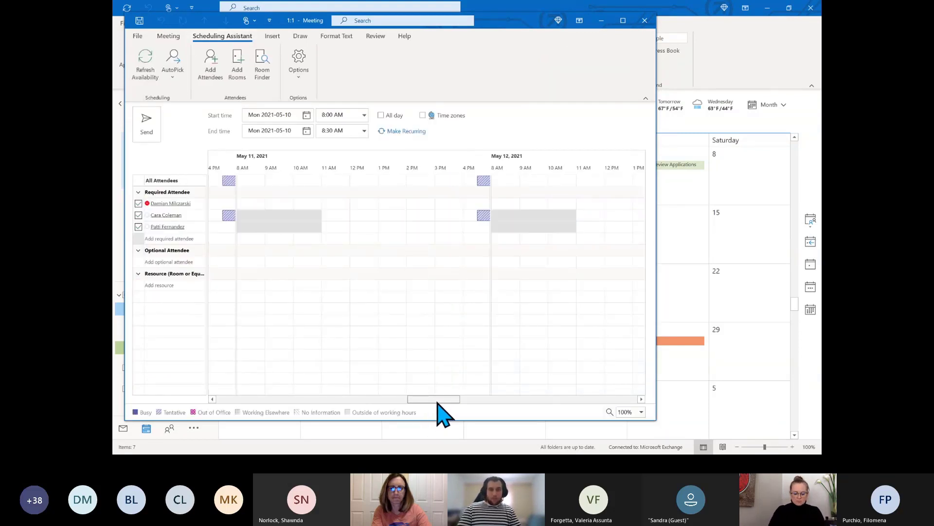
click(212, 399)
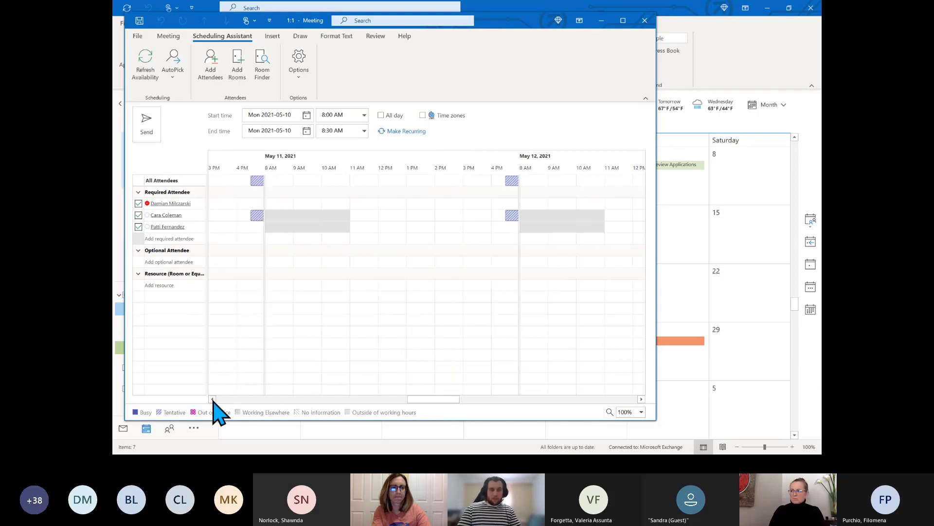
click(212, 399)
click(212, 399)
click(212, 399)
click(213, 400)
click(212, 399)
click(212, 399)
click(212, 399)
click(212, 399)
click(213, 399)
click(213, 400)
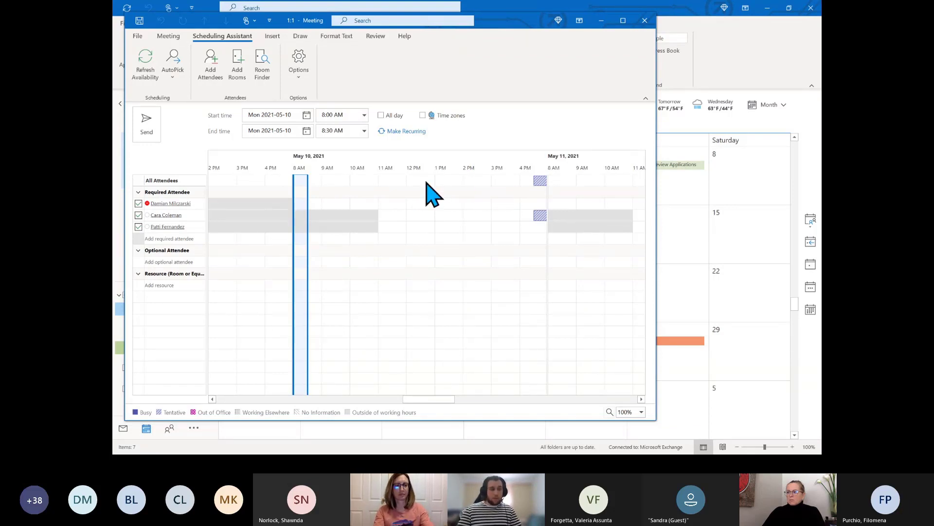
Set the 1:1 meeting to 1:00–1:30 PM and send the invitation
click(449, 215)
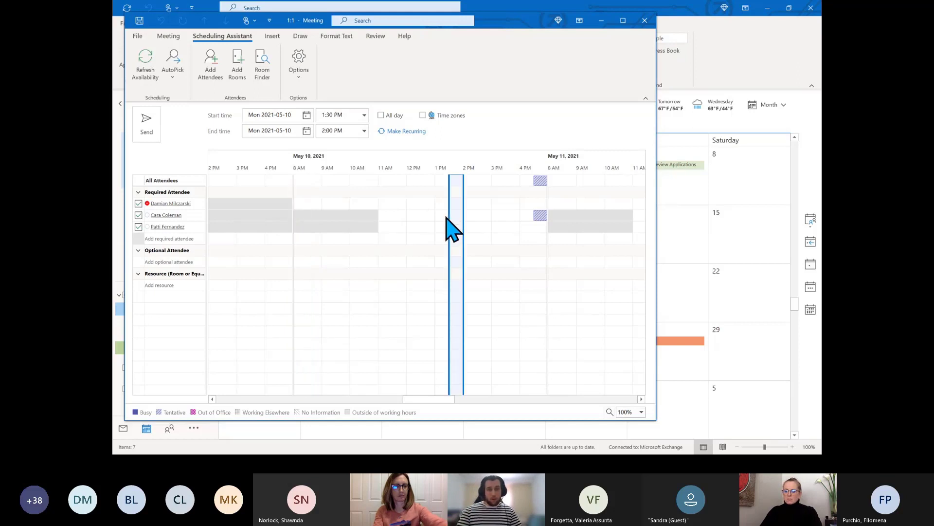
click(441, 220)
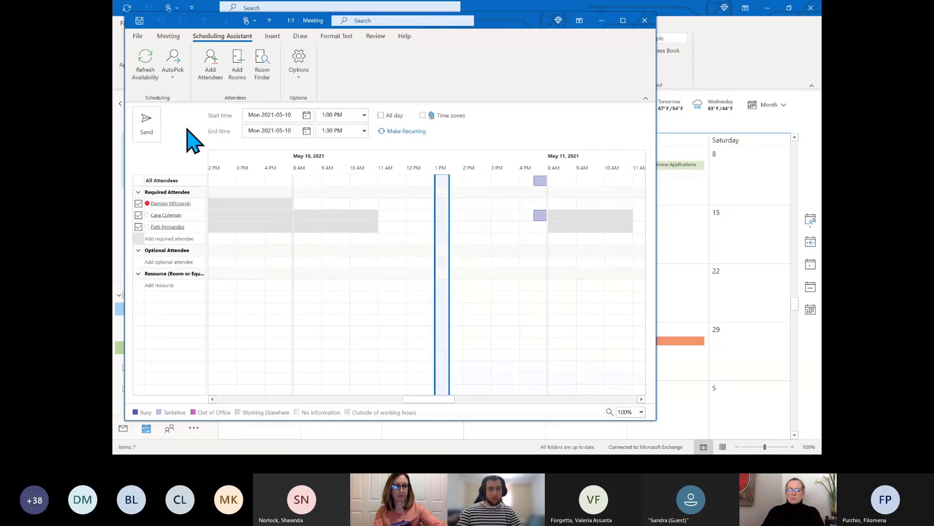
click(149, 129)
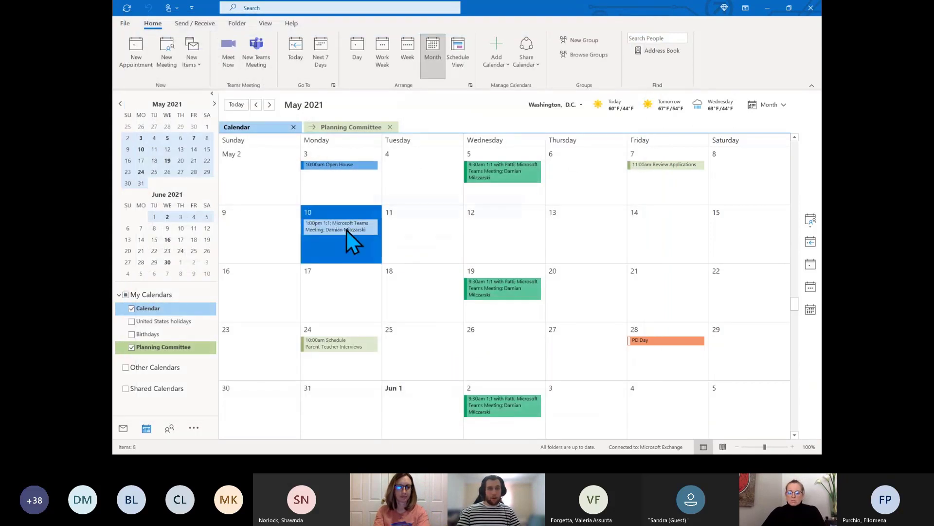
Preview the May 2021 calendar events, including the new 1:00 PM 1:1 Teams meeting on May 10
mouse_move(346, 229)
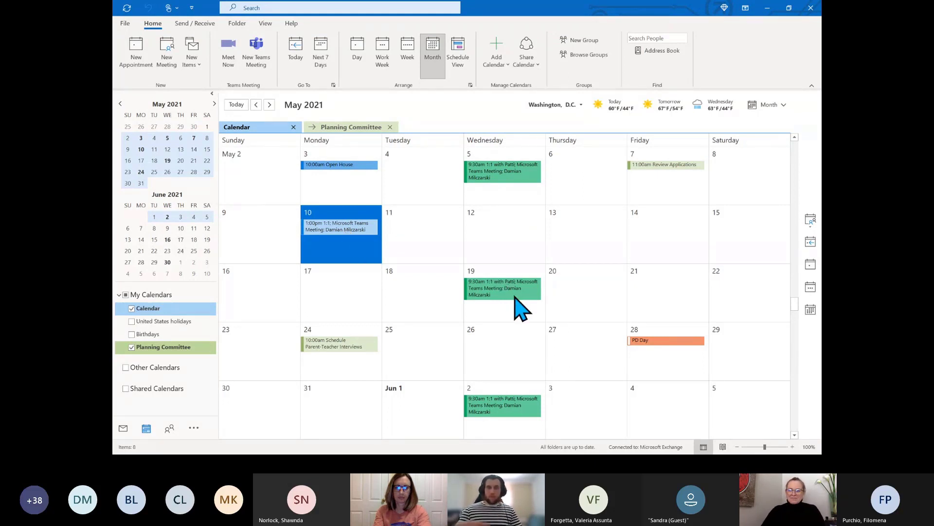
mouse_move(521, 308)
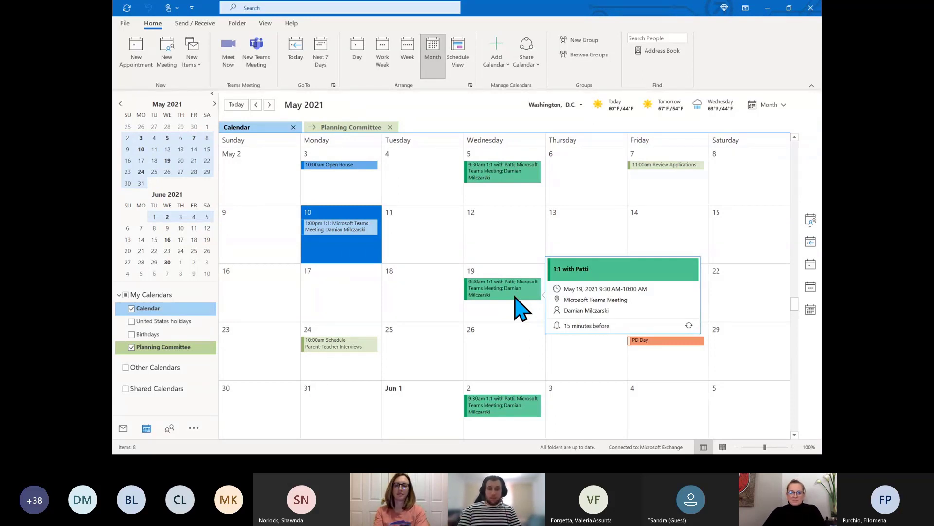
mouse_move(343, 165)
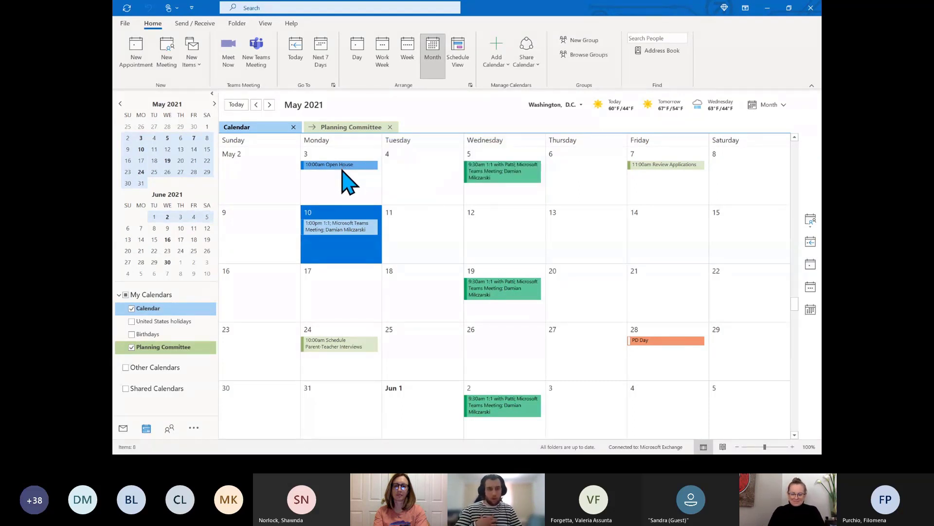
Change the May 3 Open House event to show as Free
right_click(349, 169)
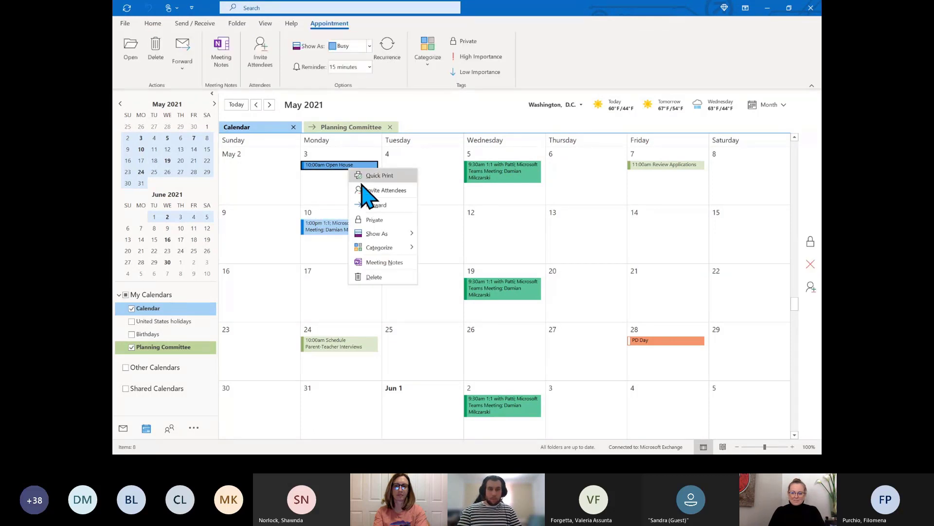
mouse_move(381, 238)
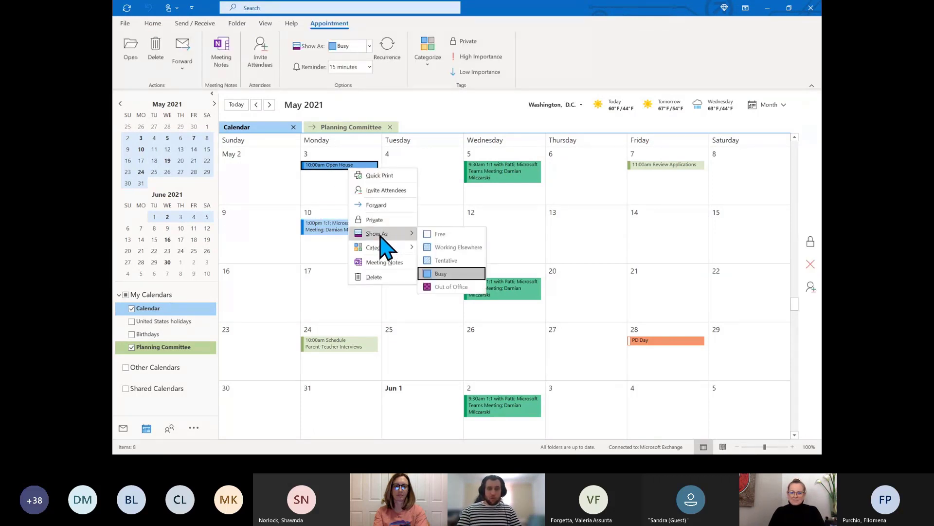
click(451, 235)
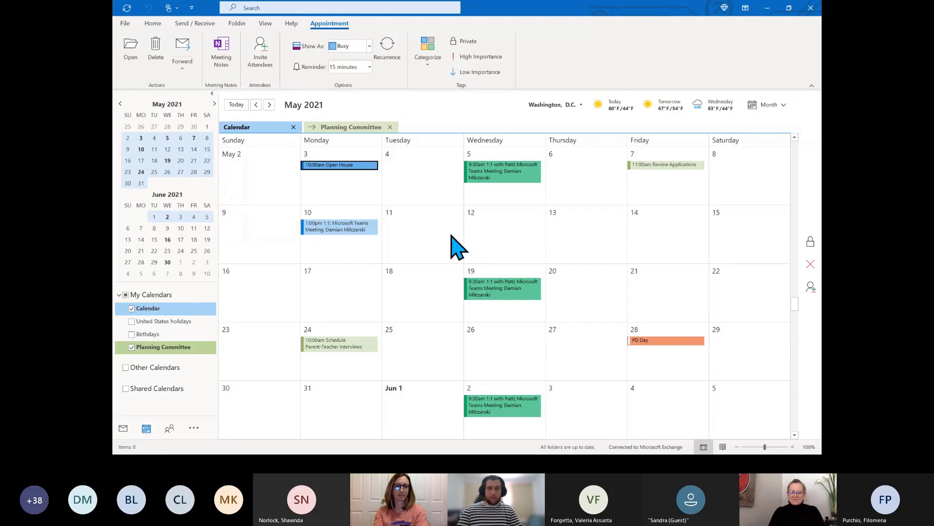
Dismiss the empty new appointment that appeared on May 3
click(348, 187)
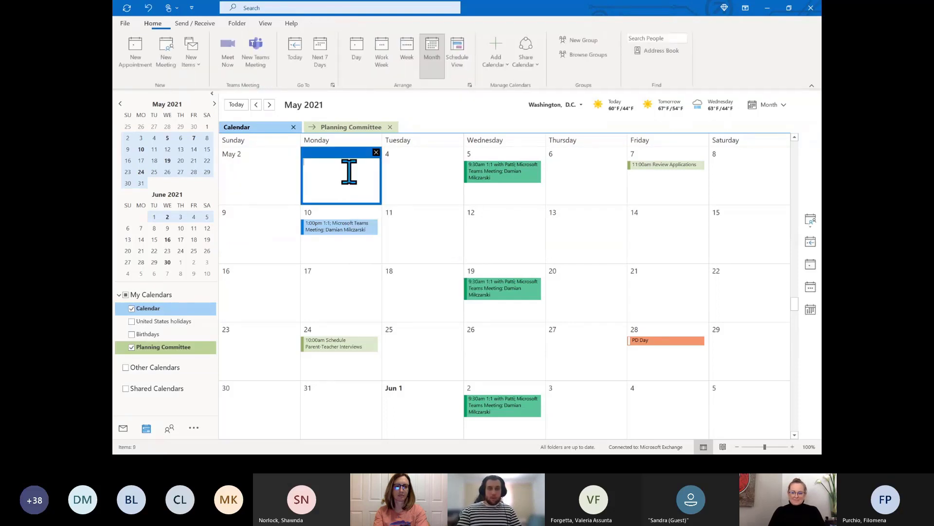
click(375, 152)
click(409, 197)
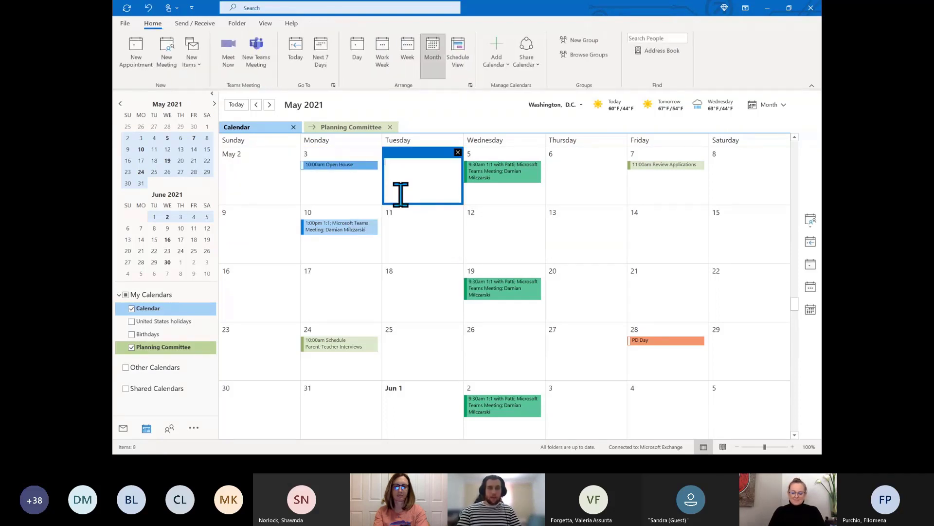
mouse_move(360, 167)
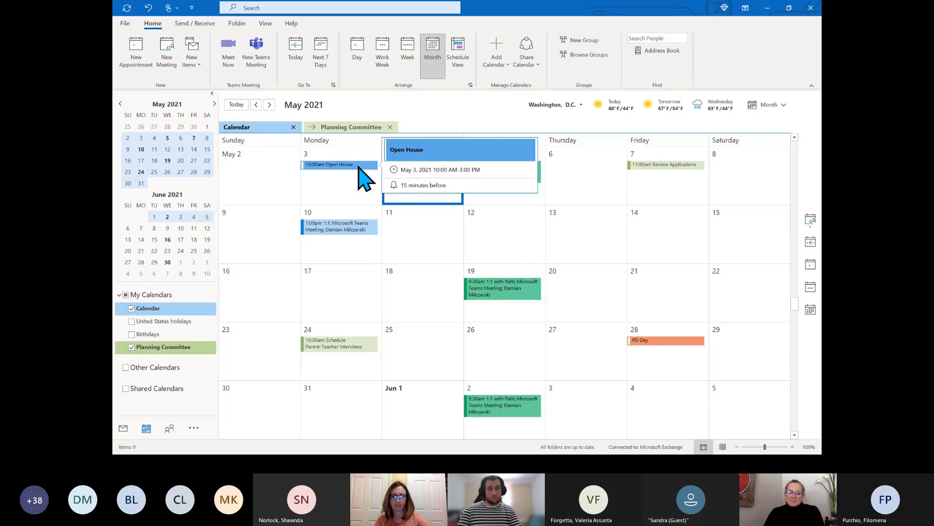
Bring the PowerPoint presentation to the front at slide 9, 'Change Display Options', via the taskbar
key(super)
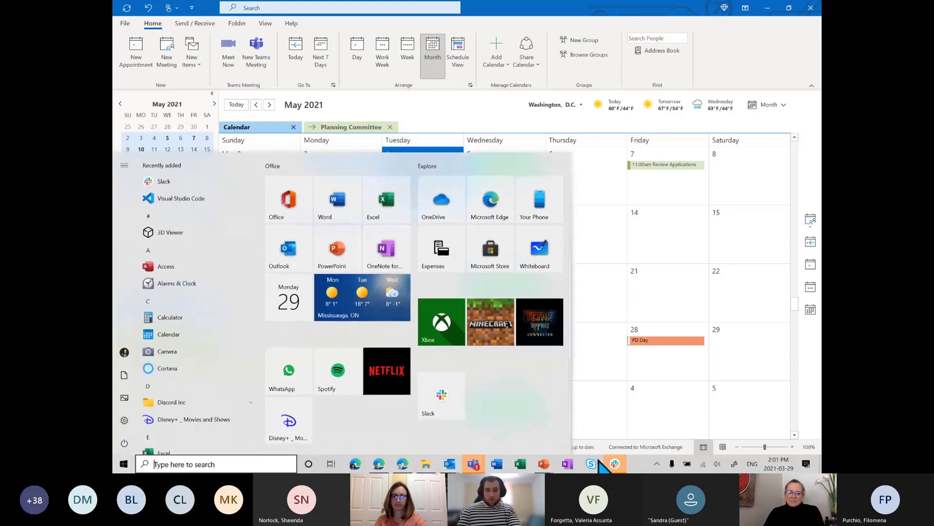
mouse_move(482, 470)
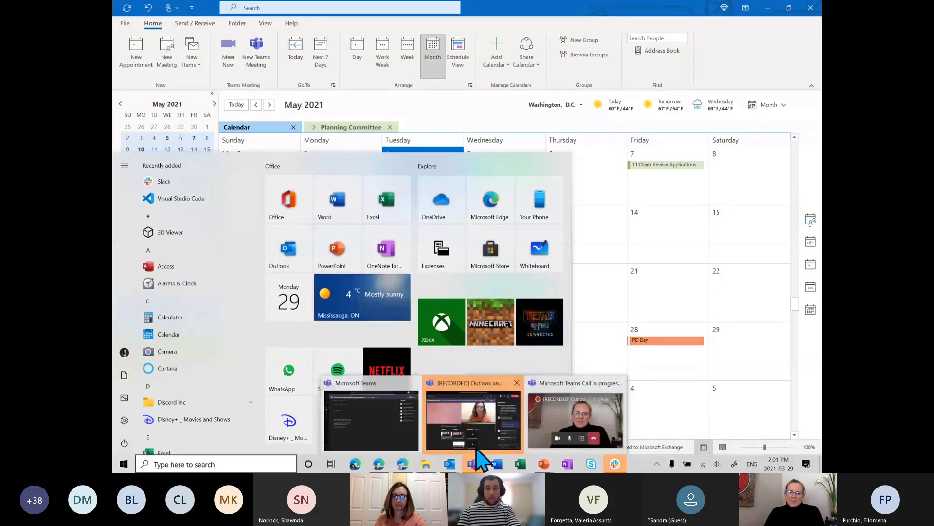
mouse_move(544, 464)
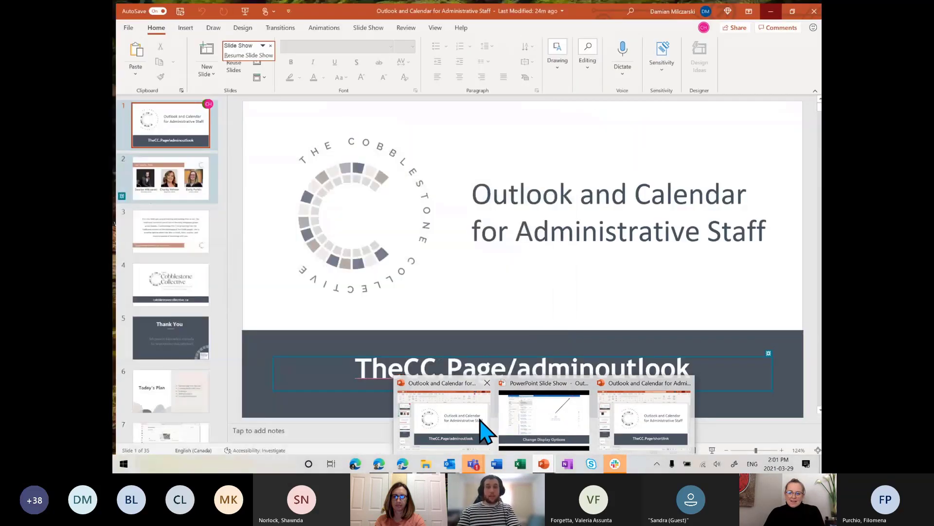
click(506, 423)
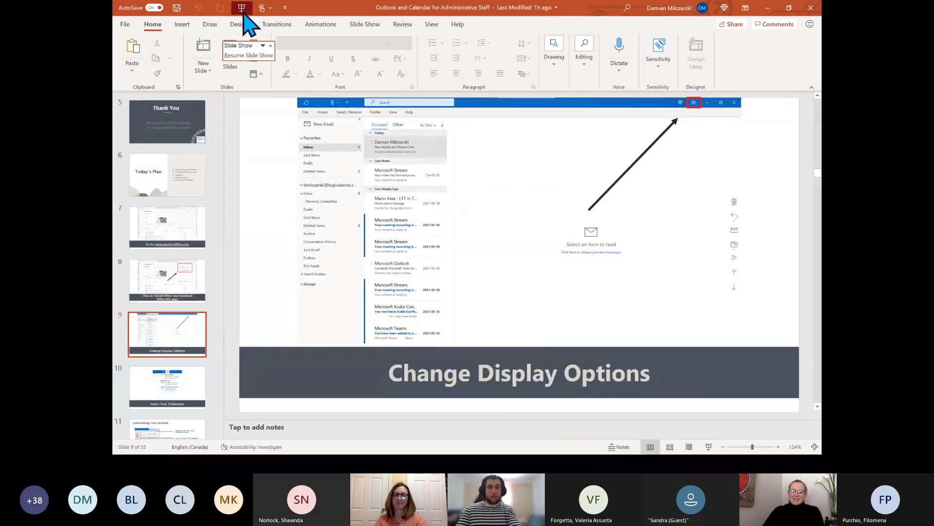
Resume the slide show from slide 9 and advance through the slides to 'Select Contact Icon'
click(248, 55)
click(521, 179)
click(521, 178)
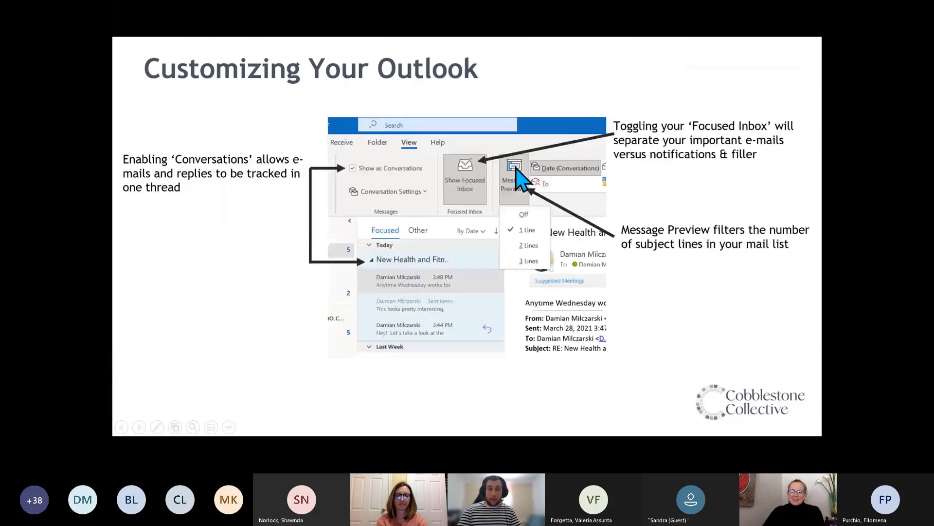
click(521, 179)
click(521, 178)
click(520, 178)
click(521, 178)
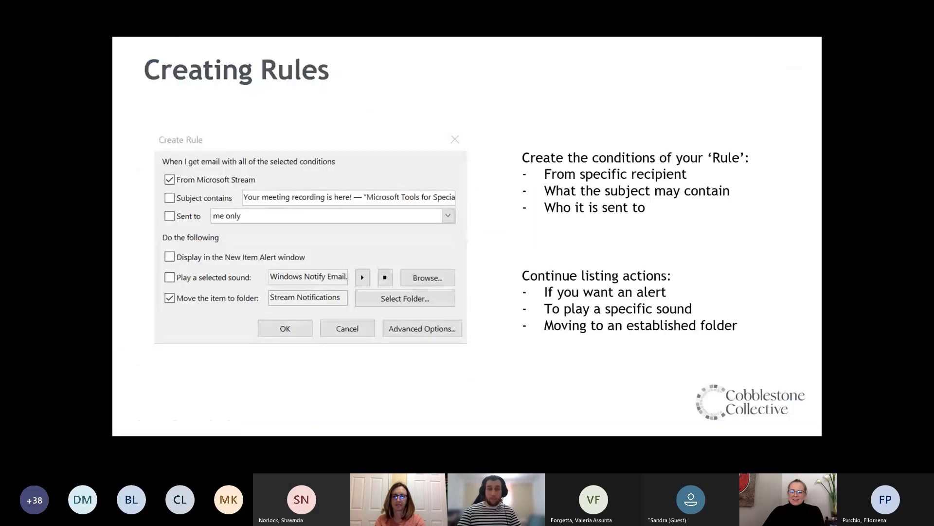
click(520, 178)
key(Right)
key(Right)
key(Right)
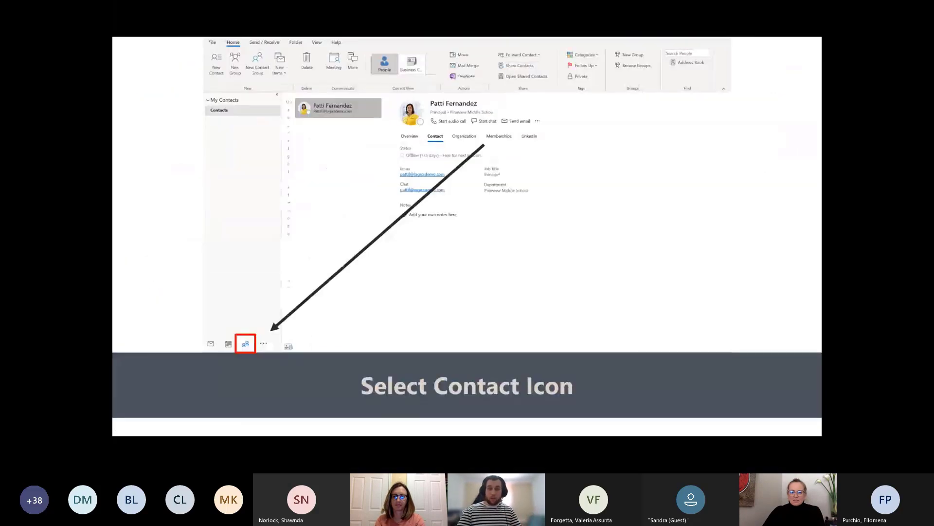
key(Right)
key(Right)
key(Right)
key(Right)
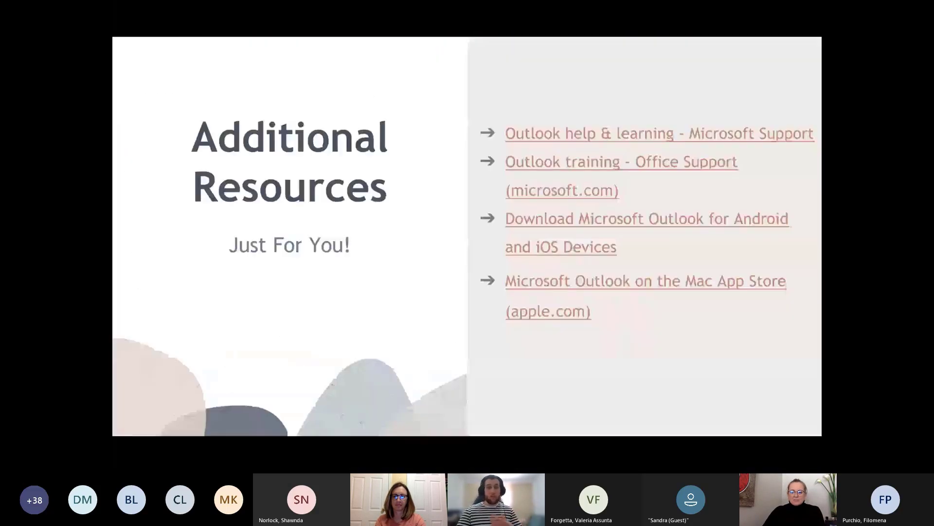